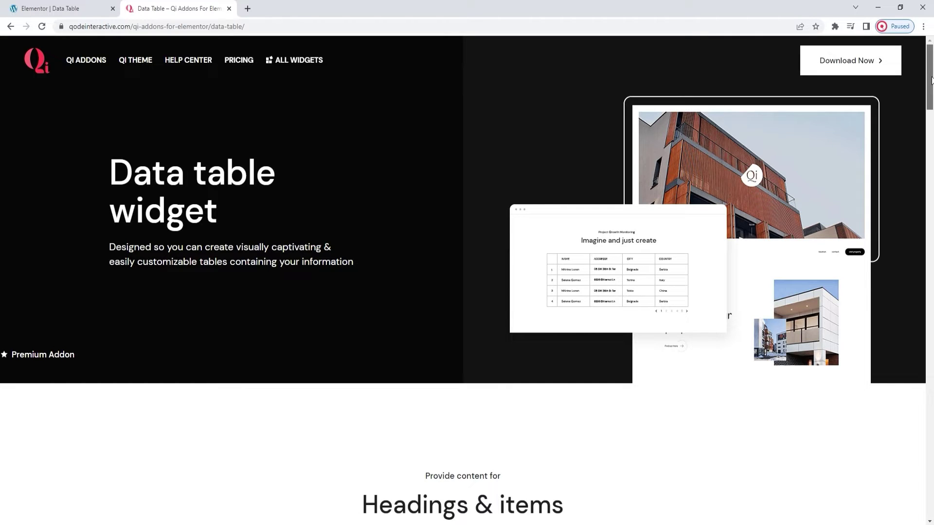
Examine the Data Table widget's demo page, viewing both pages of the Headings & items and Item images & text tables
{"action": "left_click_drag", "start_coordinate": [931, 80], "coordinate": [932, 132]}
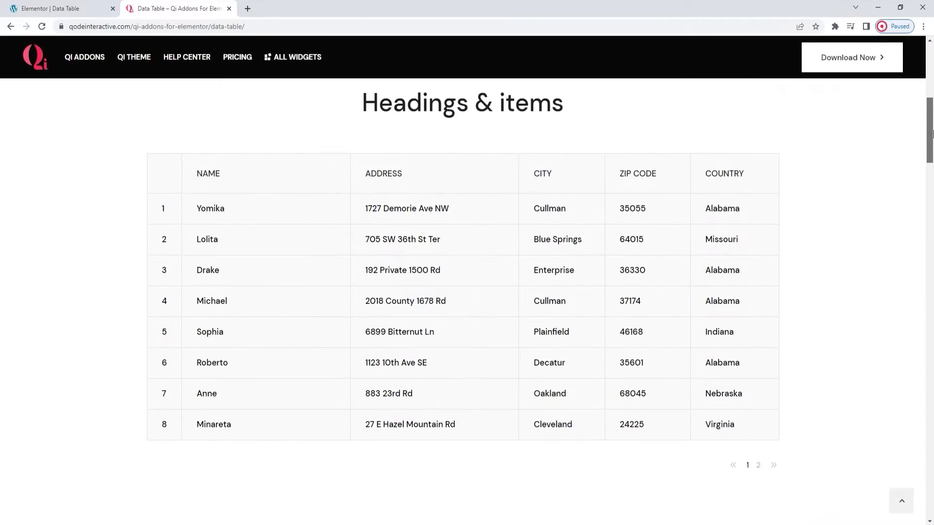
{"action": "left_click", "coordinate": [758, 467]}
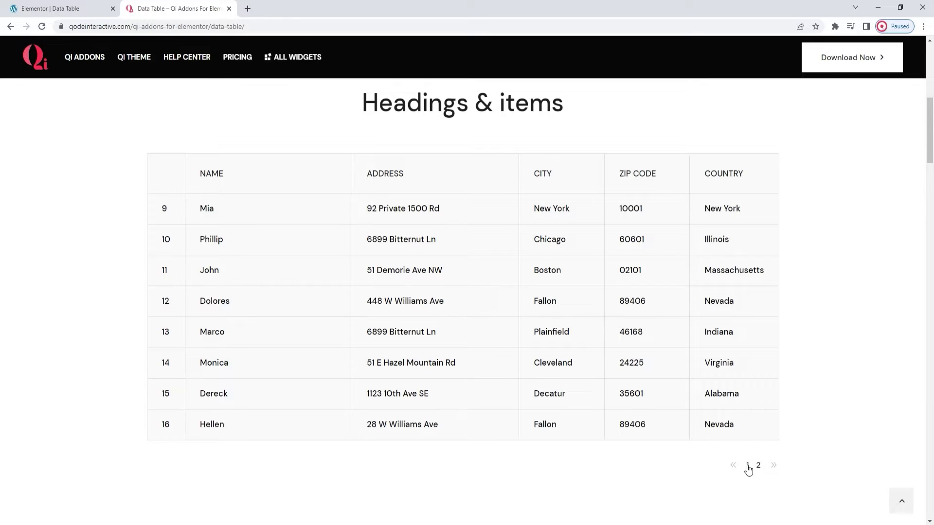
{"action": "left_click", "coordinate": [748, 466]}
{"action": "left_click_drag", "start_coordinate": [931, 130], "coordinate": [931, 203]}
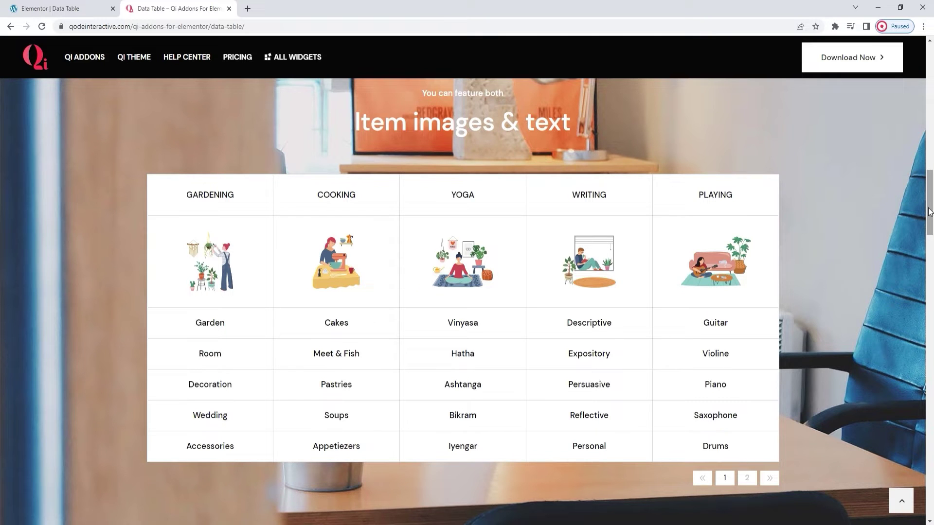
{"action": "left_click", "coordinate": [745, 479]}
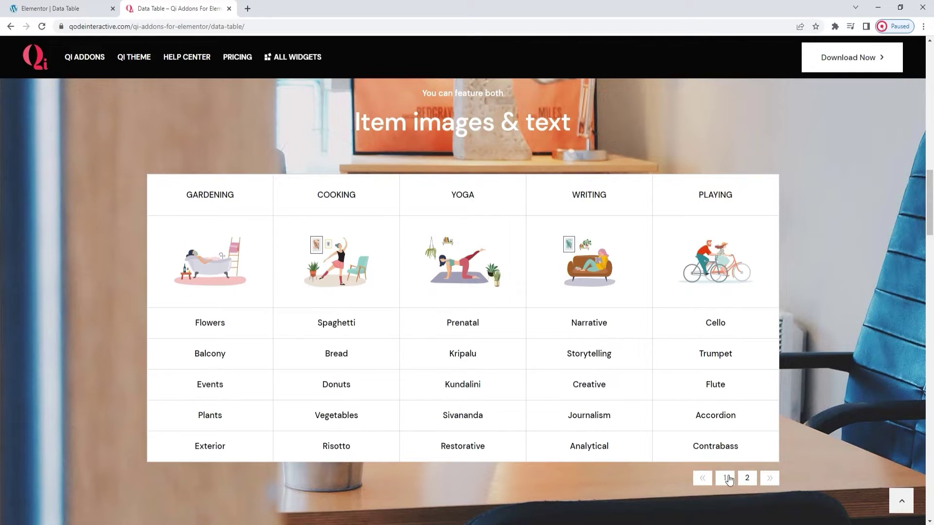
{"action": "left_click", "coordinate": [724, 479]}
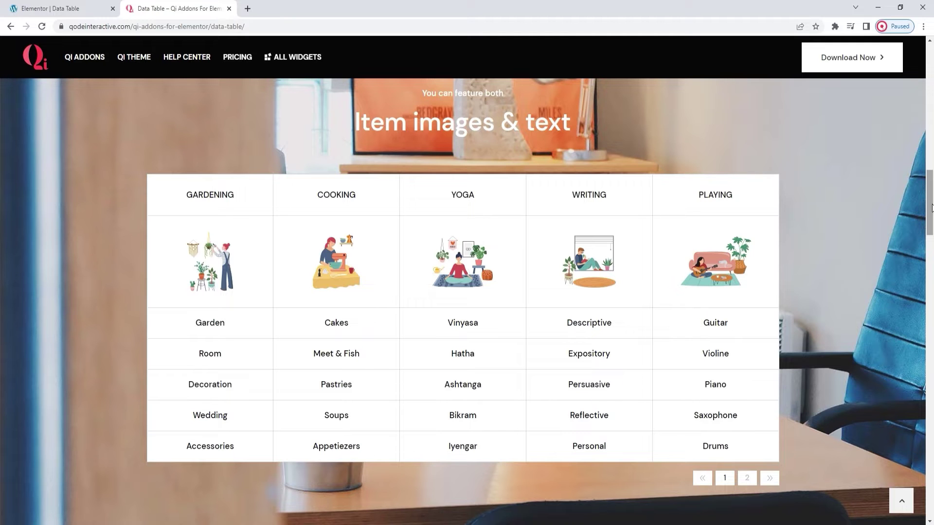
{"action": "left_click_drag", "start_coordinate": [931, 208], "coordinate": [932, 282]}
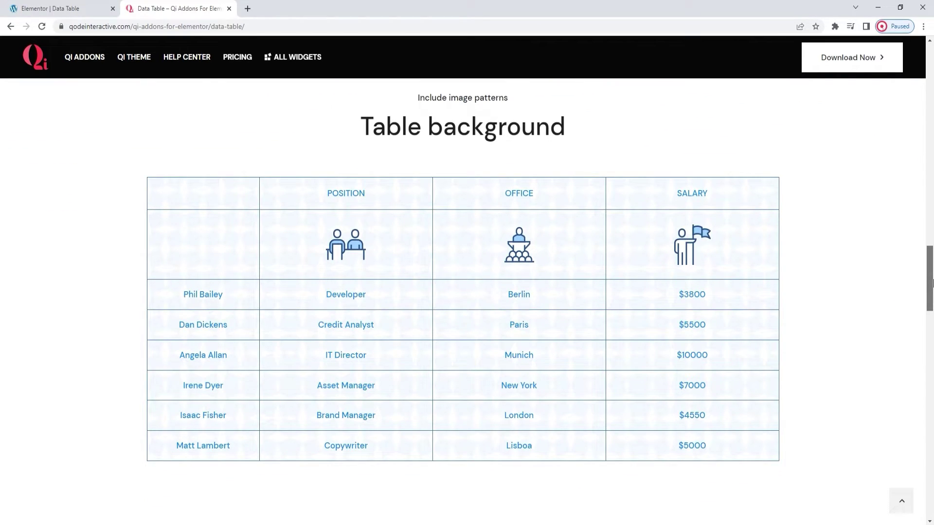
{"action": "left_click_drag", "start_coordinate": [932, 282], "coordinate": [931, 357]}
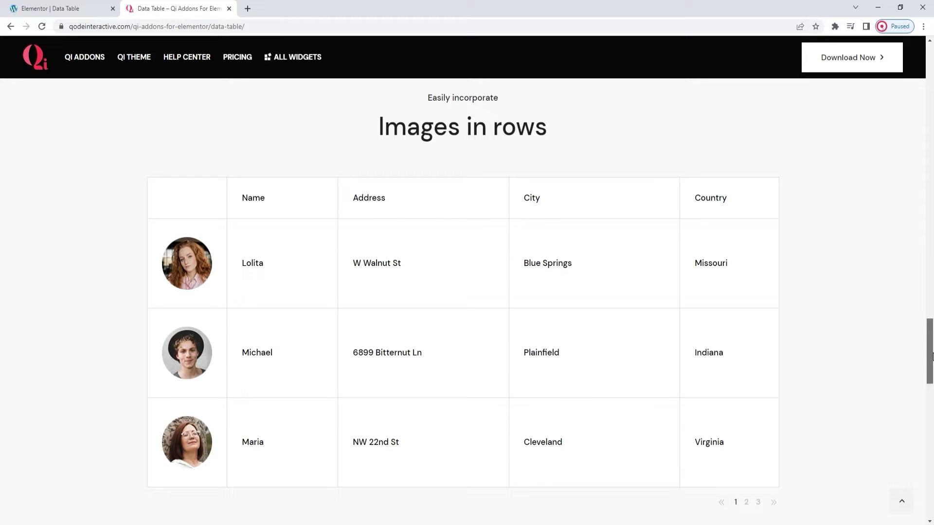
{"action": "left_click_drag", "start_coordinate": [931, 356], "coordinate": [931, 450]}
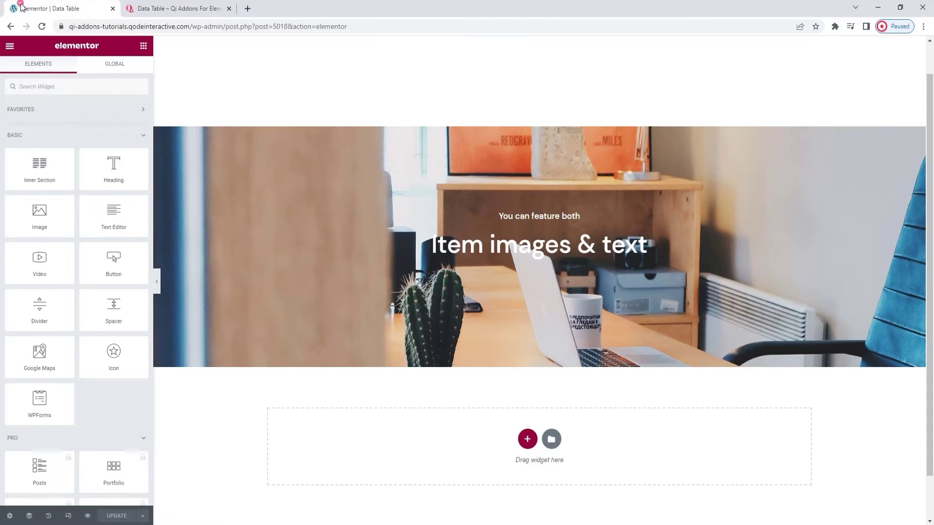
Switch to the Elementor editor and examine the "Item images & text" section's layout and background settings and its title's content
{"action": "left_click", "coordinate": [22, 8]}
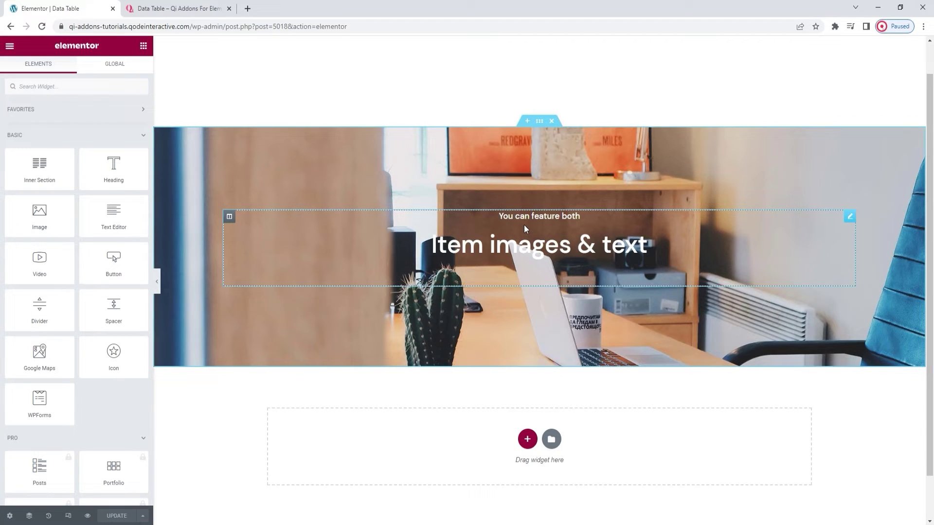
{"action": "scroll", "coordinate": [513, 185], "scroll_direction": "down", "scroll_amount": 1}
{"action": "scroll", "coordinate": [512, 185], "scroll_direction": "up", "scroll_amount": 1}
{"action": "scroll", "coordinate": [513, 185], "scroll_direction": "down", "scroll_amount": 1}
{"action": "scroll", "coordinate": [513, 185], "scroll_direction": "up", "scroll_amount": 1}
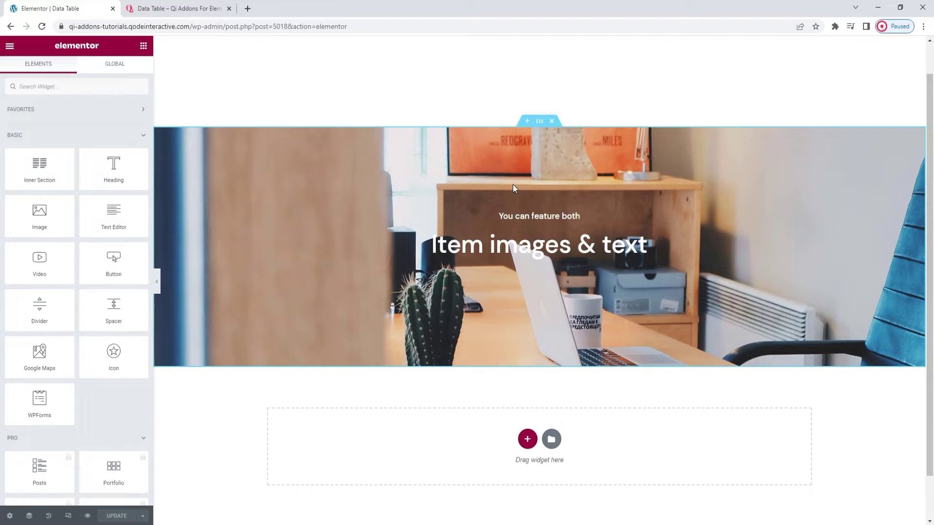
{"action": "left_click", "coordinate": [535, 123]}
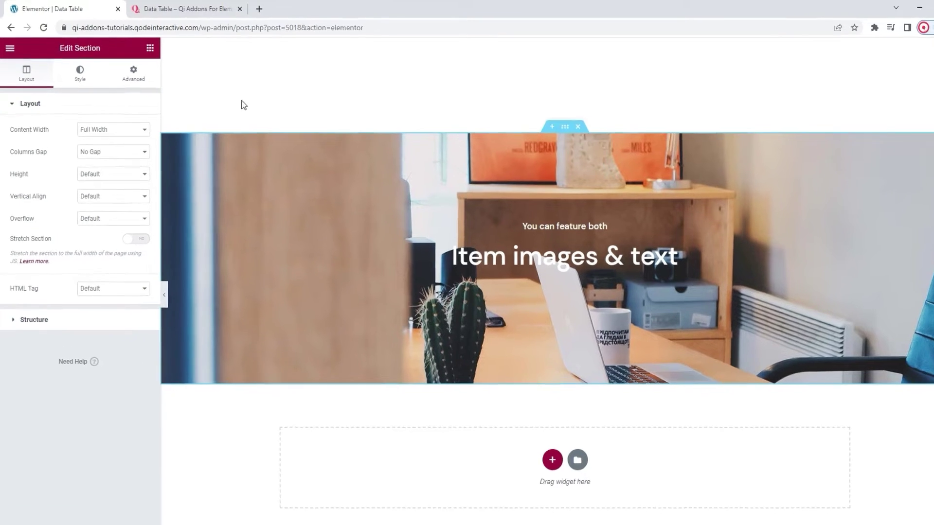
{"action": "left_click", "coordinate": [80, 73]}
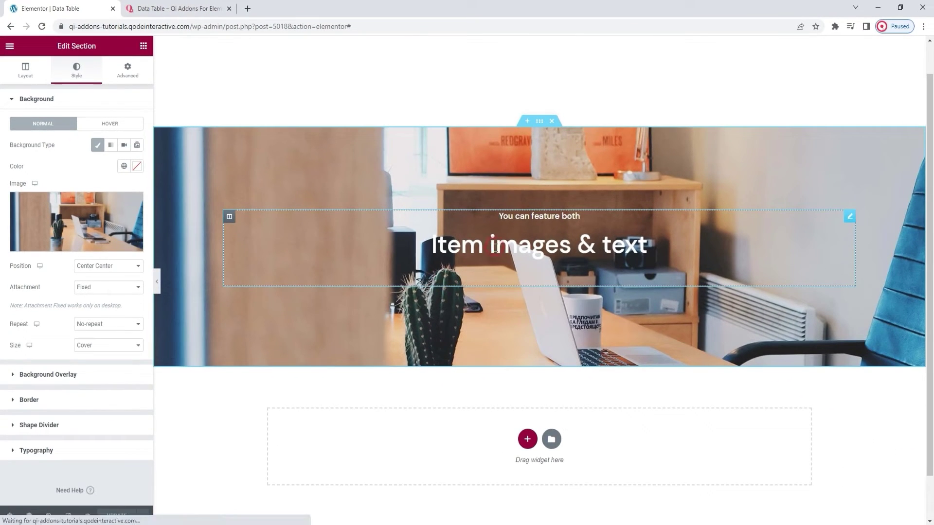
{"action": "left_click", "coordinate": [496, 248]}
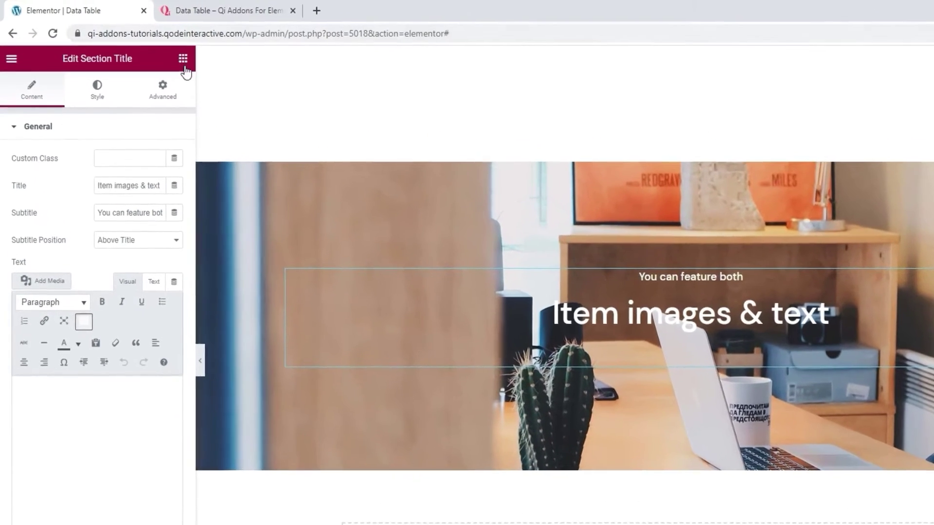
Search the widgets for "data" and add the Data Table widget directly beneath the "Item images & text" title
{"action": "left_click", "coordinate": [143, 47]}
{"action": "left_click", "coordinate": [127, 107]}
{"action": "type", "text": "data"}
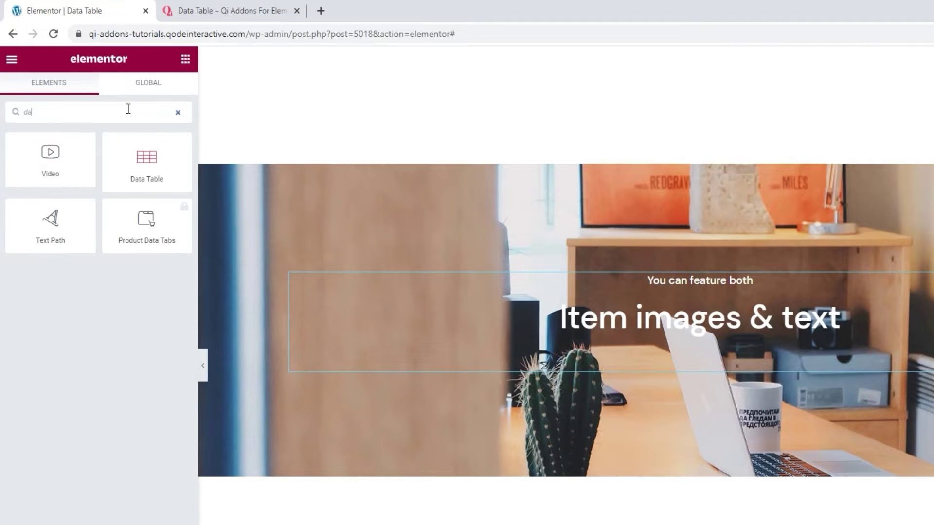
{"action": "left_click_drag", "start_coordinate": [71, 163], "coordinate": [639, 365]}
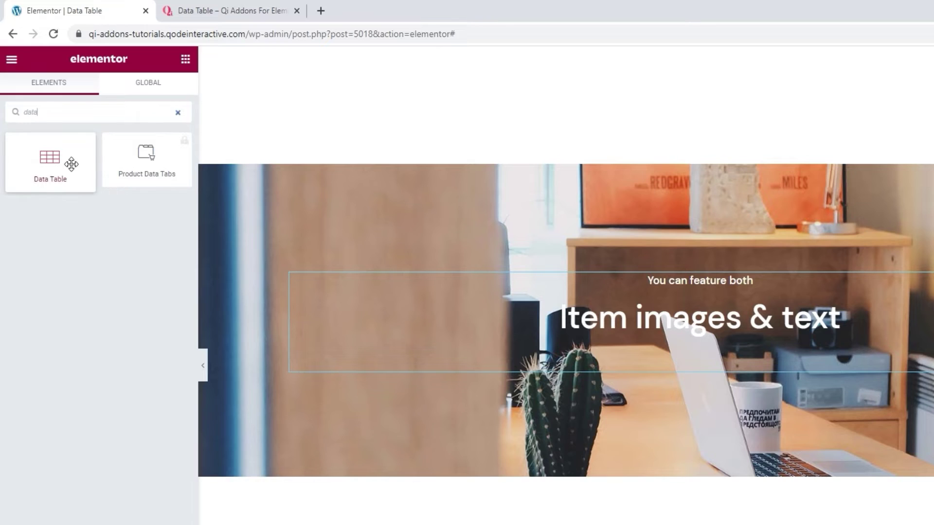
{"action": "left_click_drag", "start_coordinate": [495, 283], "coordinate": [495, 283]}
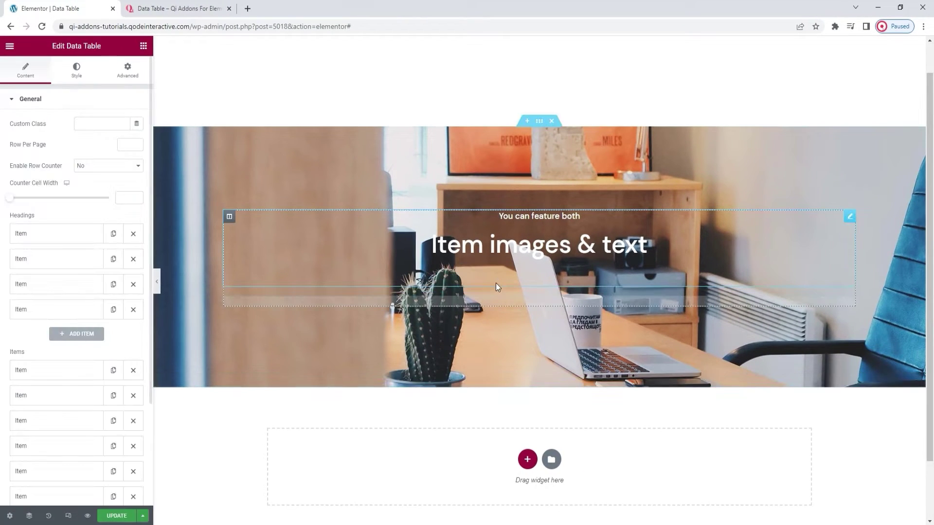
Examine the default data table on the page and its lists of heading and item entries
{"action": "scroll", "coordinate": [495, 283], "scroll_direction": "down", "scroll_amount": 3}
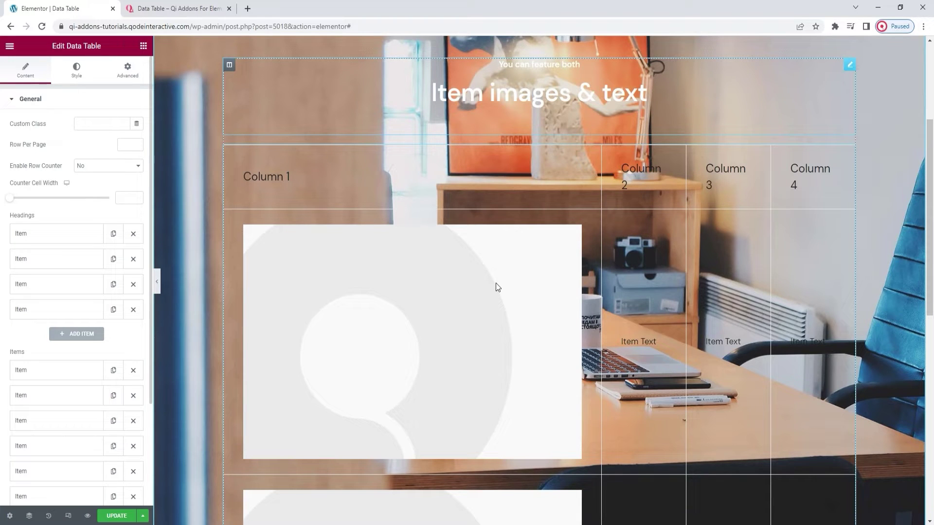
{"action": "scroll", "coordinate": [496, 287], "scroll_direction": "down", "scroll_amount": 5}
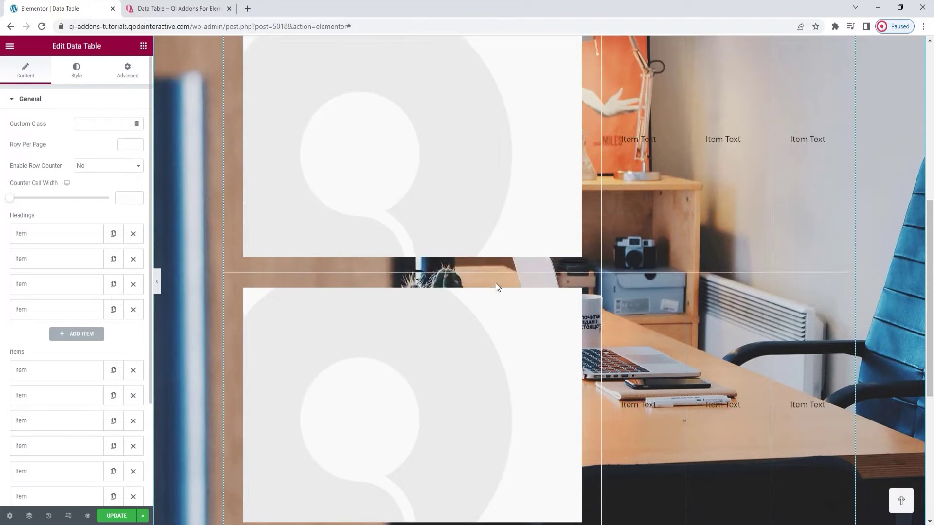
{"action": "scroll", "coordinate": [497, 287], "scroll_direction": "down", "scroll_amount": 1}
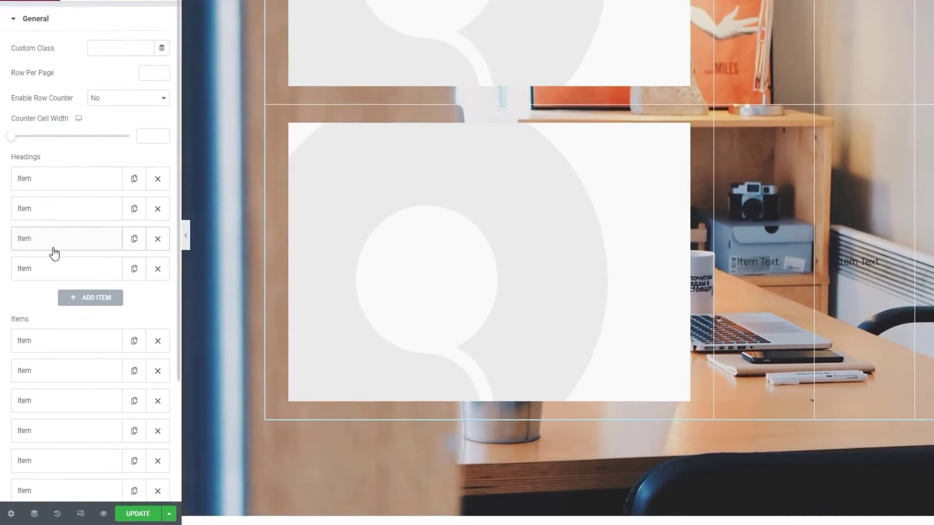
{"action": "scroll", "coordinate": [46, 298], "scroll_direction": "down", "scroll_amount": 4}
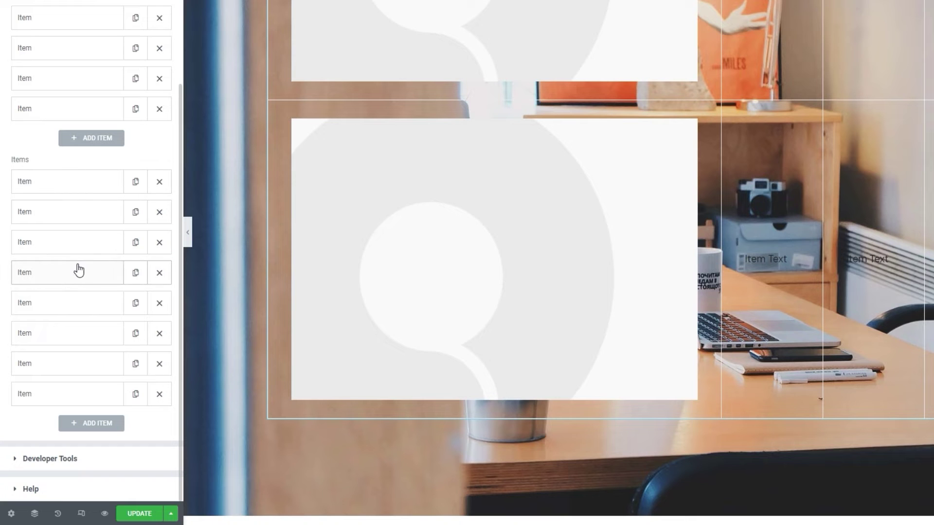
{"action": "scroll", "coordinate": [79, 271], "scroll_direction": "up", "scroll_amount": 3}
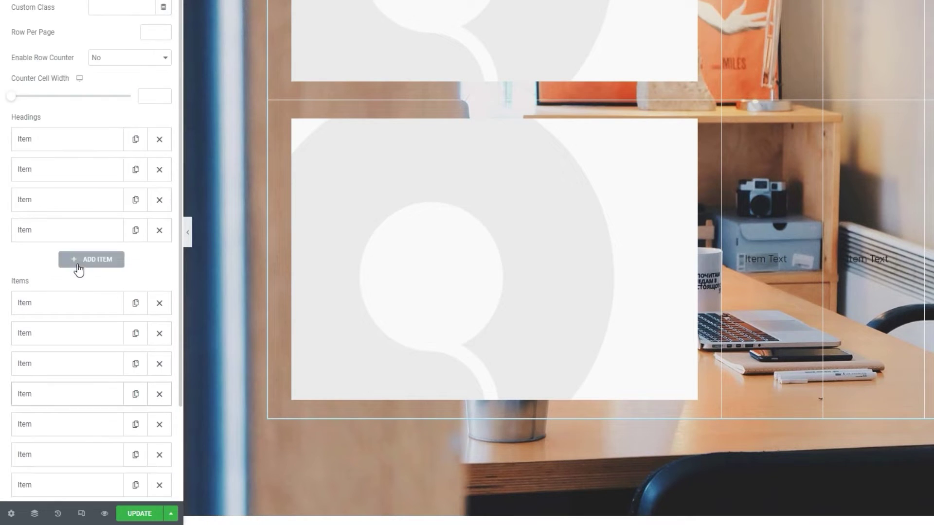
{"action": "scroll", "coordinate": [467, 354], "scroll_direction": "up", "scroll_amount": 4}
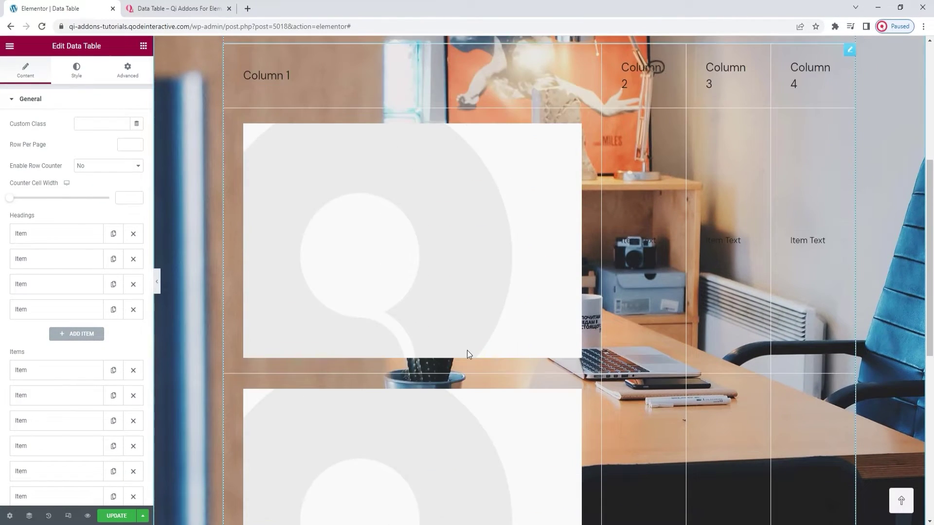
{"action": "scroll", "coordinate": [468, 354], "scroll_direction": "up", "scroll_amount": 2}
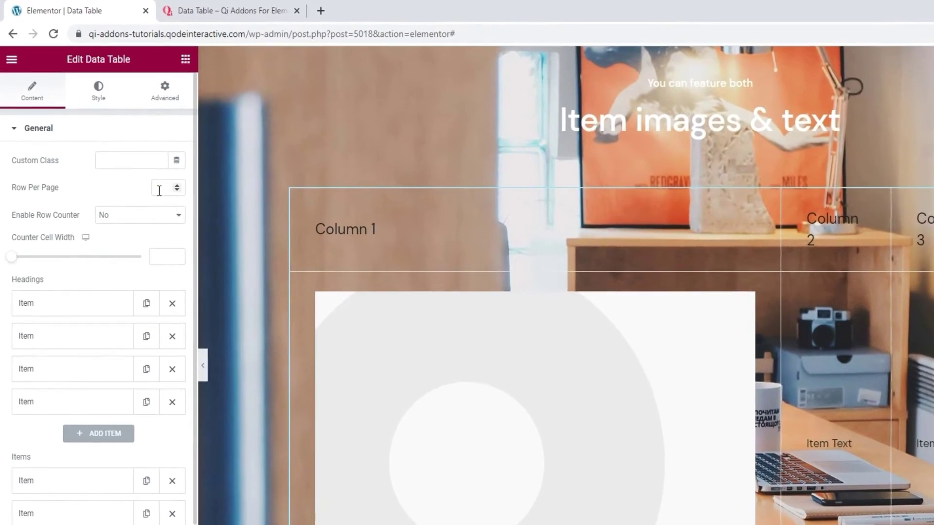
Set the data table's rows per page to 6 and check the table on the page
{"action": "left_click", "coordinate": [123, 147]}
{"action": "type", "text": "6"}
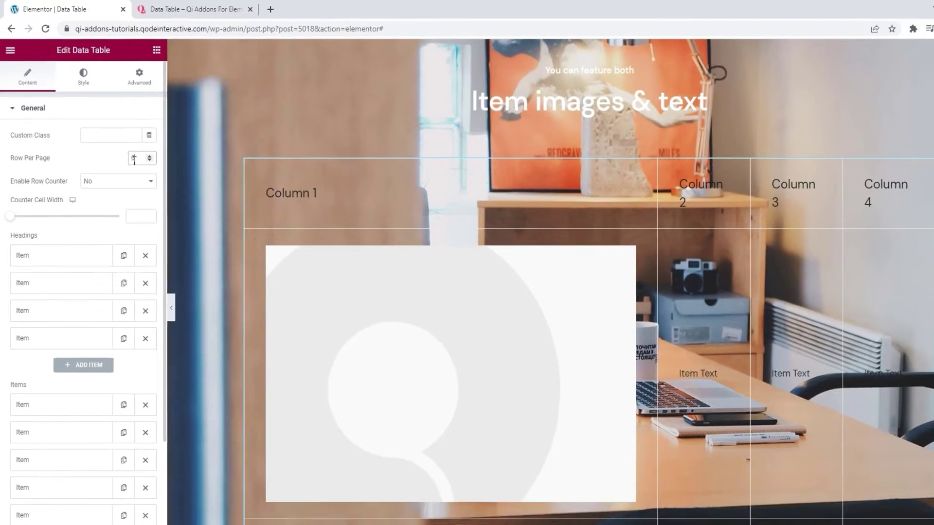
{"action": "scroll", "coordinate": [464, 352], "scroll_direction": "down", "scroll_amount": 5}
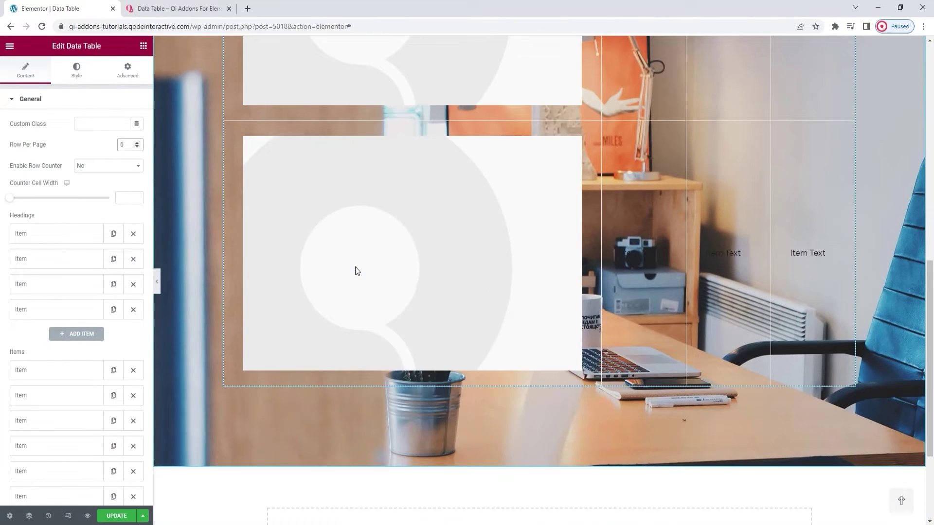
{"action": "scroll", "coordinate": [355, 267], "scroll_direction": "up", "scroll_amount": 5}
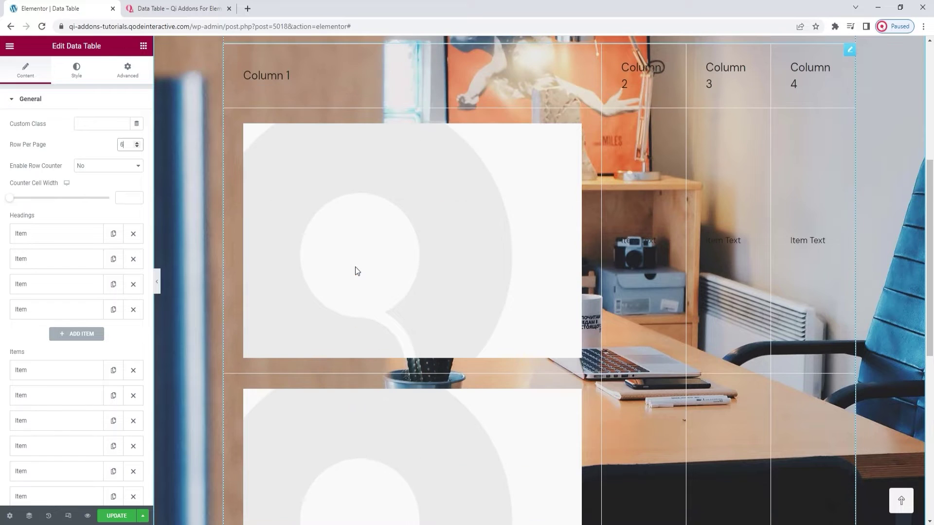
{"action": "scroll", "coordinate": [355, 267], "scroll_direction": "up", "scroll_amount": 1}
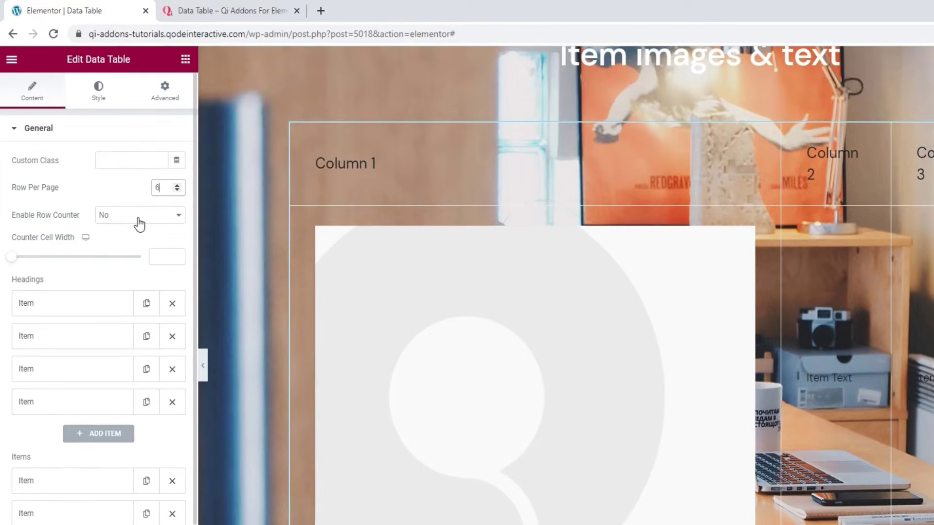
Enable the data table's row counter and check the numbering down its rows
{"action": "left_click", "coordinate": [139, 223]}
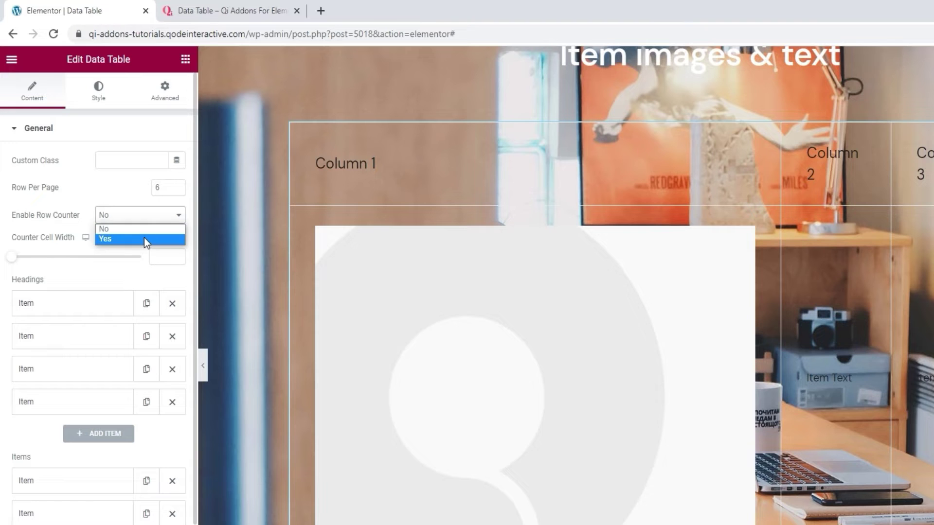
{"action": "left_click", "coordinate": [144, 238]}
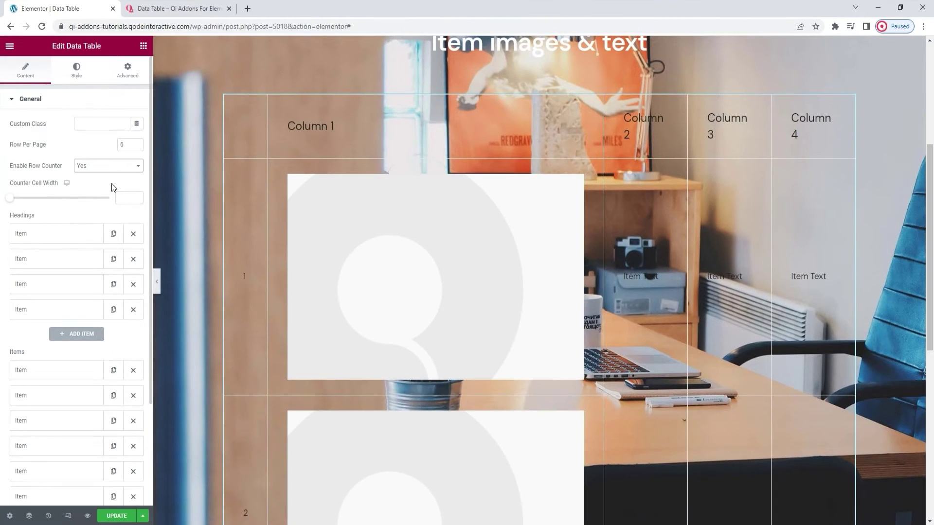
{"action": "scroll", "coordinate": [237, 235], "scroll_direction": "down", "scroll_amount": 1}
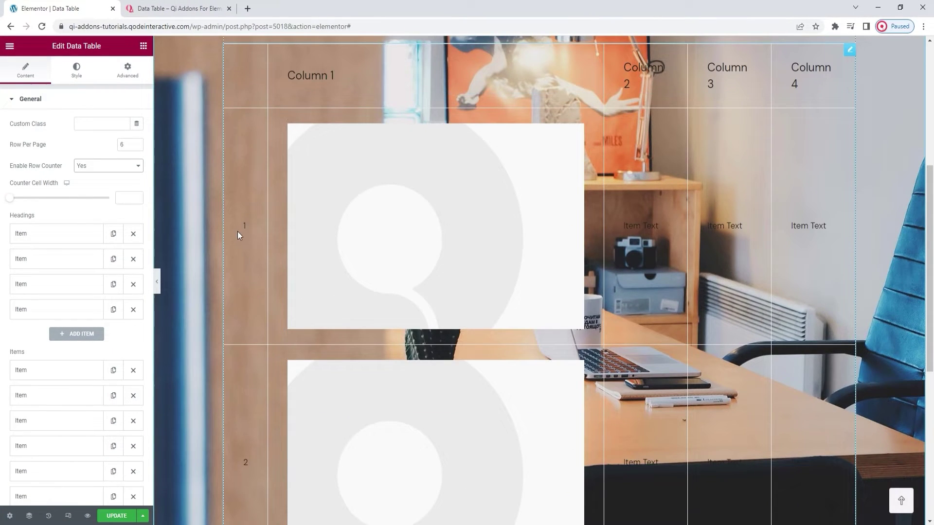
{"action": "scroll", "coordinate": [247, 221], "scroll_direction": "down", "scroll_amount": 3}
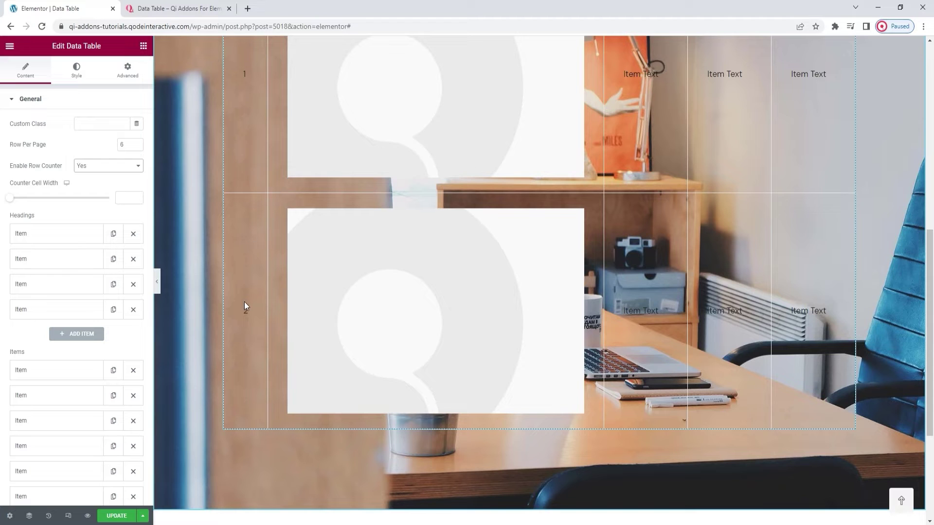
{"action": "scroll", "coordinate": [244, 306], "scroll_direction": "up", "scroll_amount": 4}
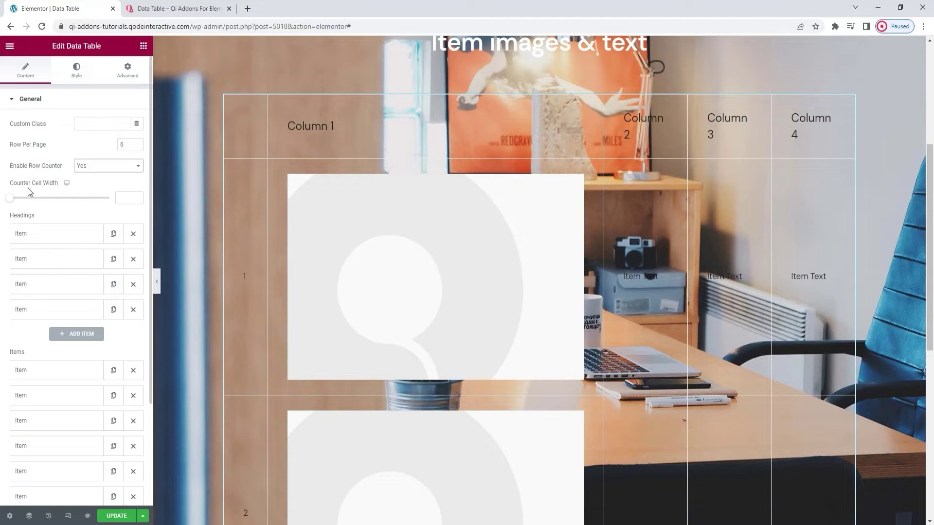
Try a counter cell width of 16 and clear the value again
{"action": "left_click_drag", "start_coordinate": [9, 199], "coordinate": [26, 202]}
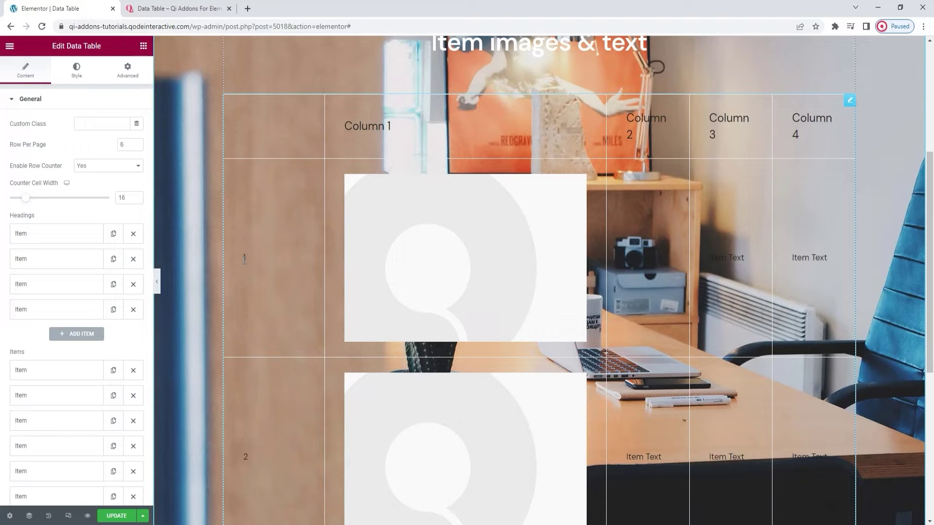
{"action": "double_click", "coordinate": [125, 198]}
{"action": "key", "text": "BackSpace"}
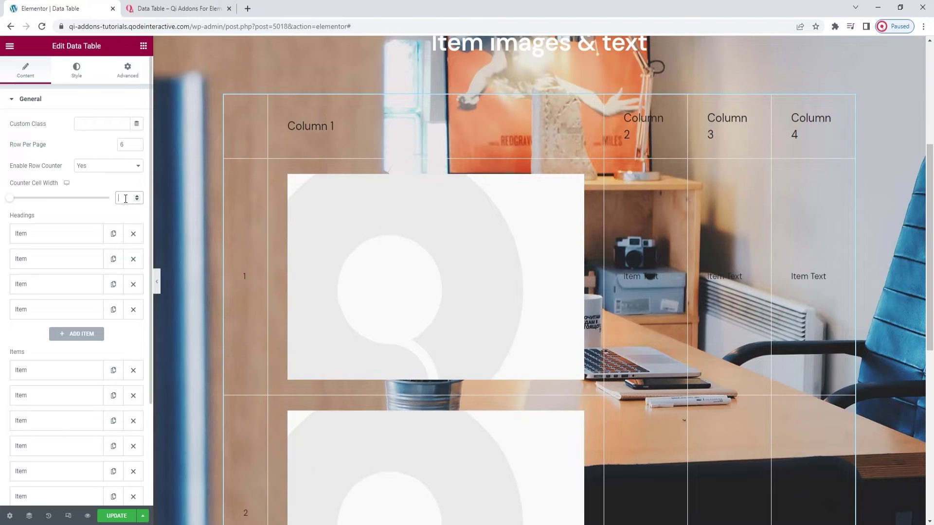
Disable the data table's row counter
{"action": "left_click", "coordinate": [105, 167]}
{"action": "left_click", "coordinate": [107, 177]}
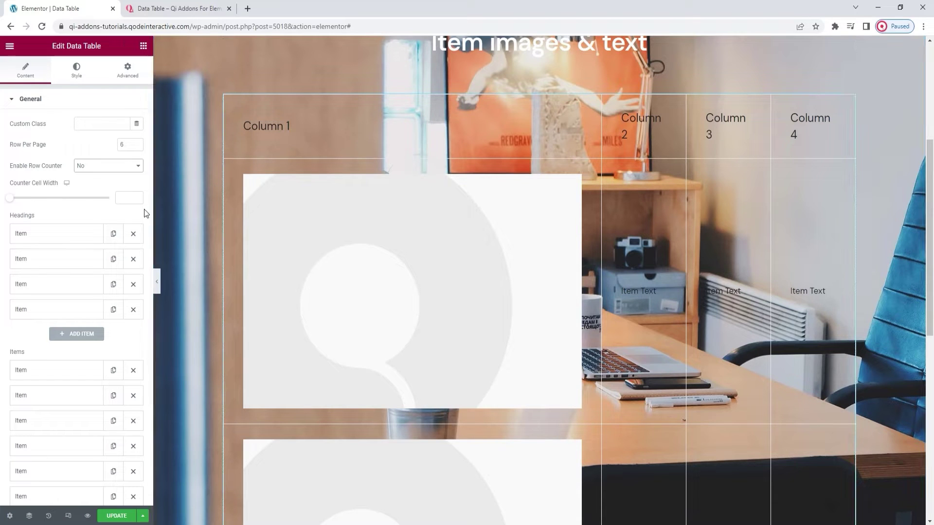
Title the first column heading Gardening and set its column width to 20
{"action": "left_click", "coordinate": [78, 234]}
{"action": "triple_click", "coordinate": [111, 261]}
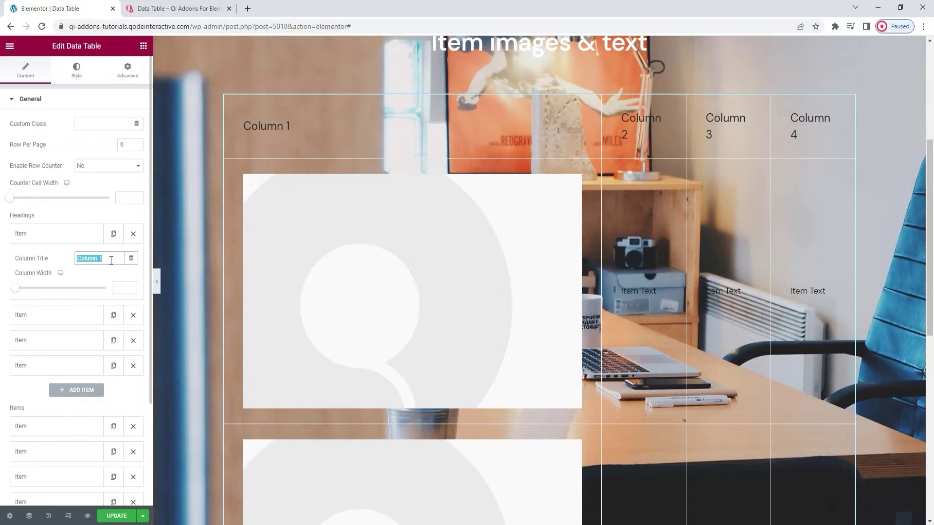
{"action": "type", "text": "Gardening"}
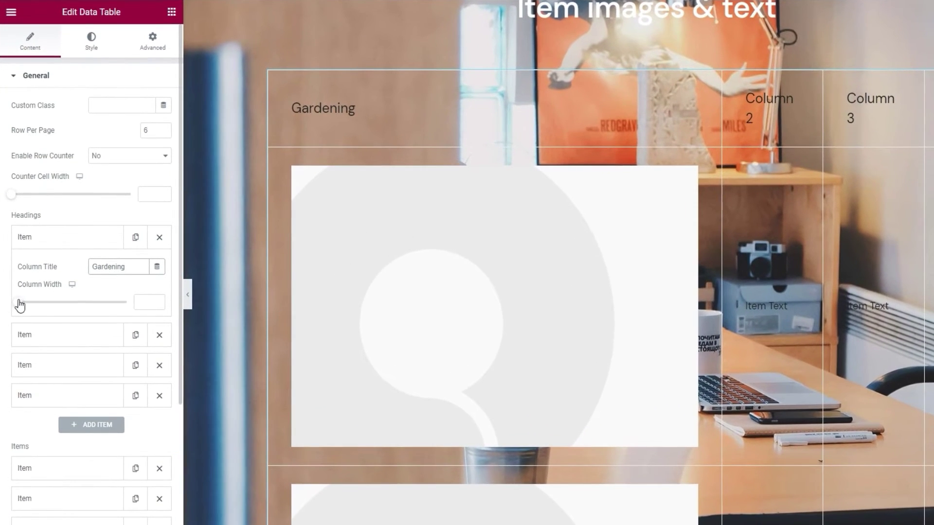
{"action": "left_click", "coordinate": [16, 289]}
{"action": "left_click_drag", "start_coordinate": [20, 302], "coordinate": [46, 301]}
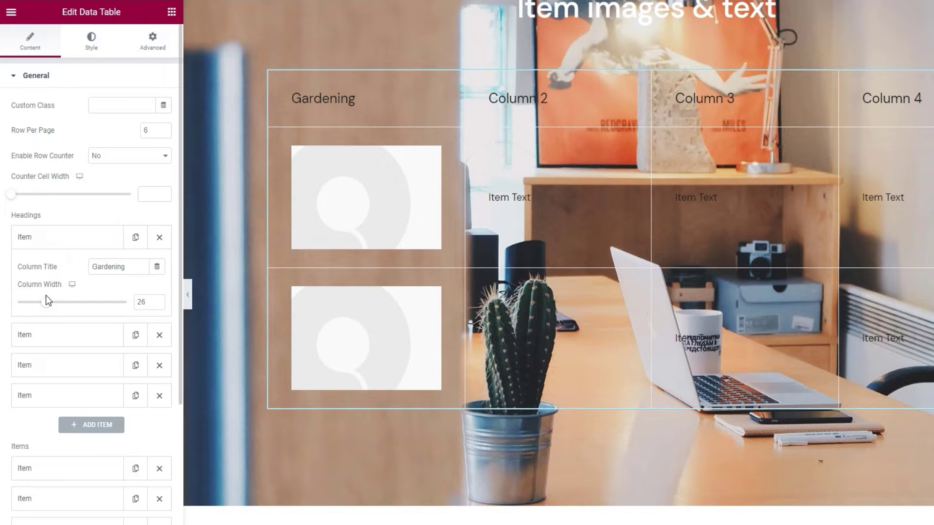
{"action": "left_click_drag", "start_coordinate": [141, 302], "coordinate": [153, 319]}
{"action": "type", "text": "0"}
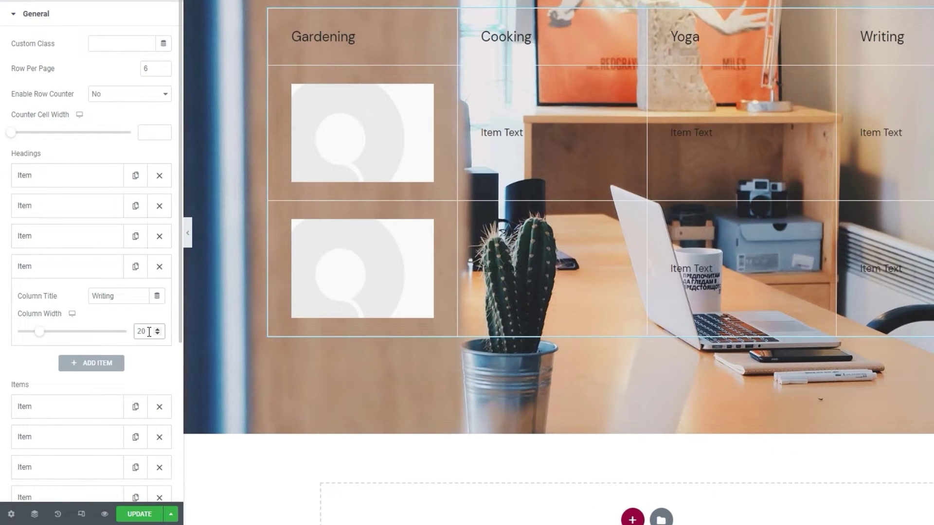
Add a fifth column heading titled Playing with a column width of 20
{"action": "left_click", "coordinate": [107, 363]}
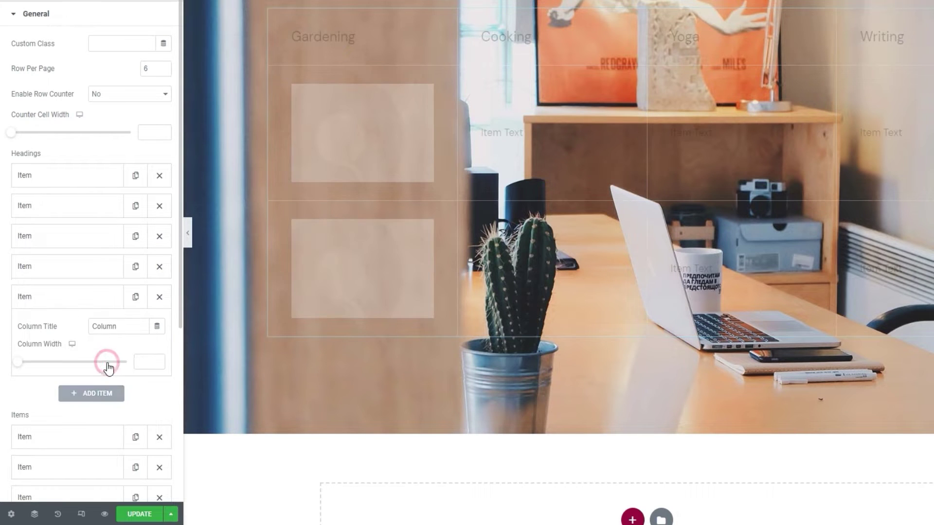
{"action": "double_click", "coordinate": [113, 329]}
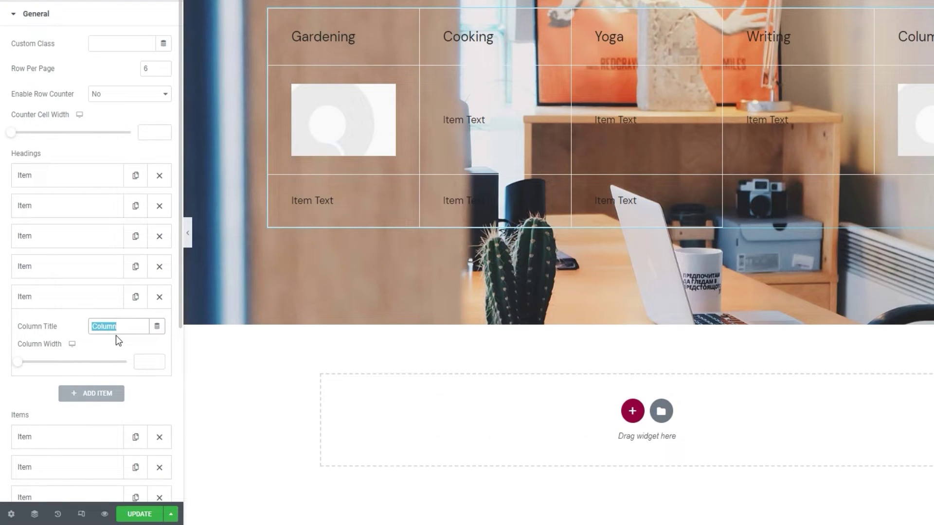
{"action": "type", "text": "Playing"}
{"action": "left_click", "coordinate": [147, 361]}
{"action": "type", "text": "20"}
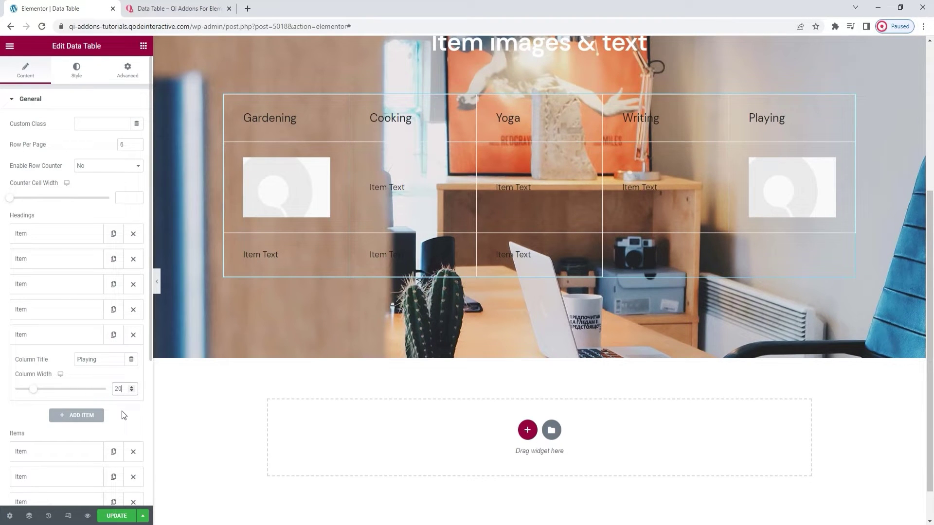
{"action": "left_click", "coordinate": [75, 335]}
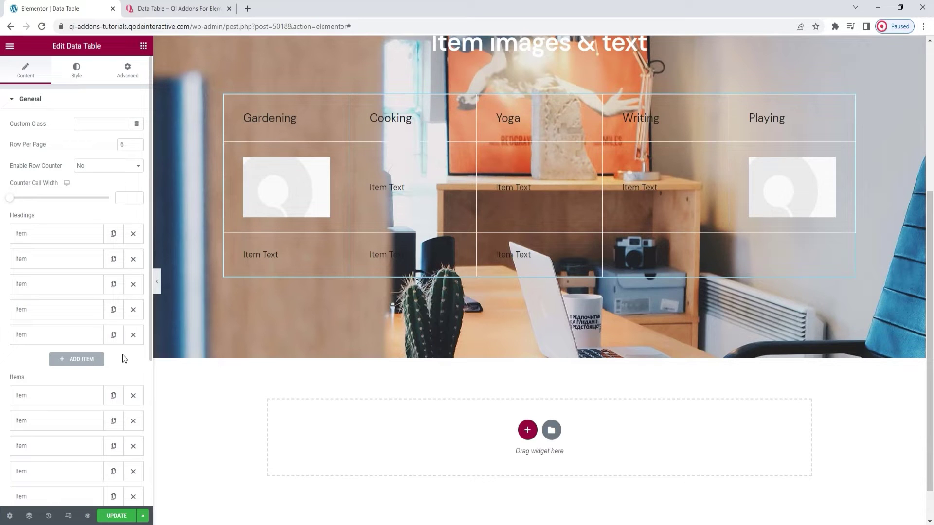
Open the first table item's settings and keep its item type as Image
{"action": "scroll", "coordinate": [124, 359], "scroll_direction": "down", "scroll_amount": 1}
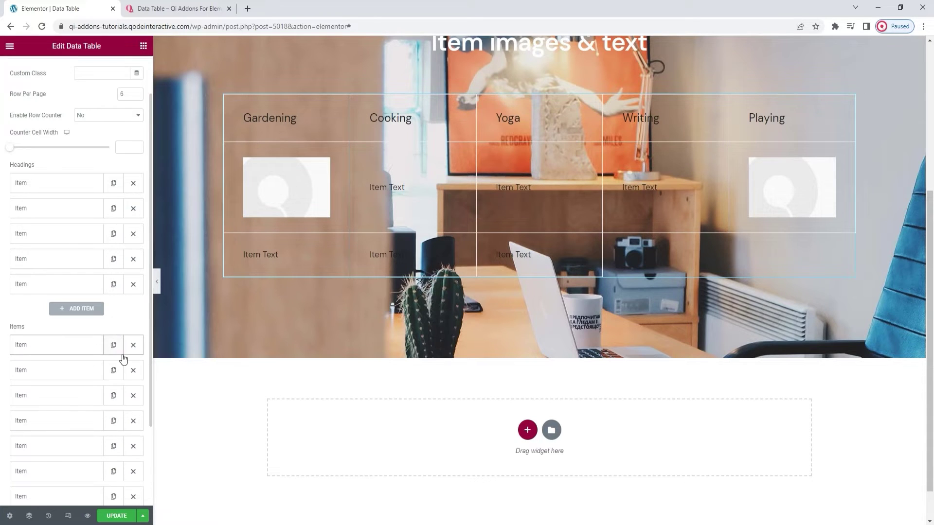
{"action": "scroll", "coordinate": [121, 355], "scroll_direction": "down", "scroll_amount": 1}
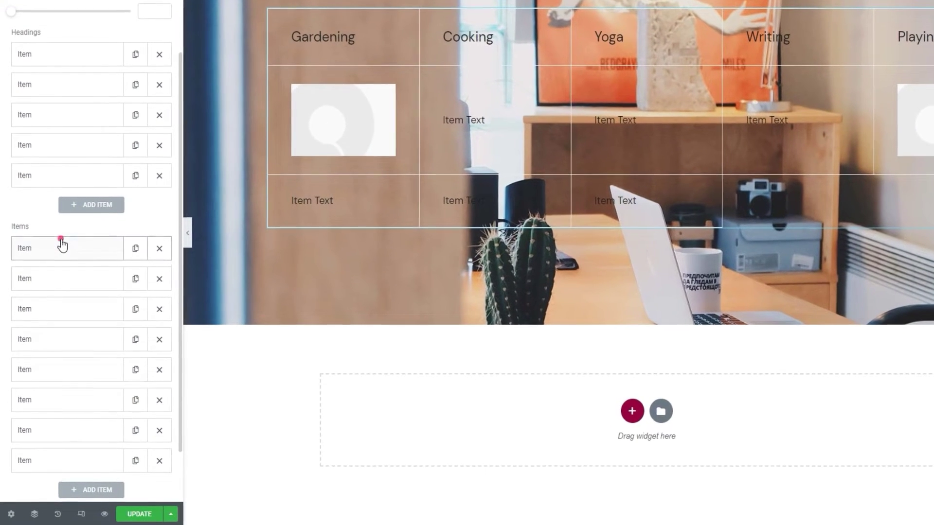
{"action": "left_click", "coordinate": [51, 293]}
{"action": "scroll", "coordinate": [63, 246], "scroll_direction": "down", "scroll_amount": 1}
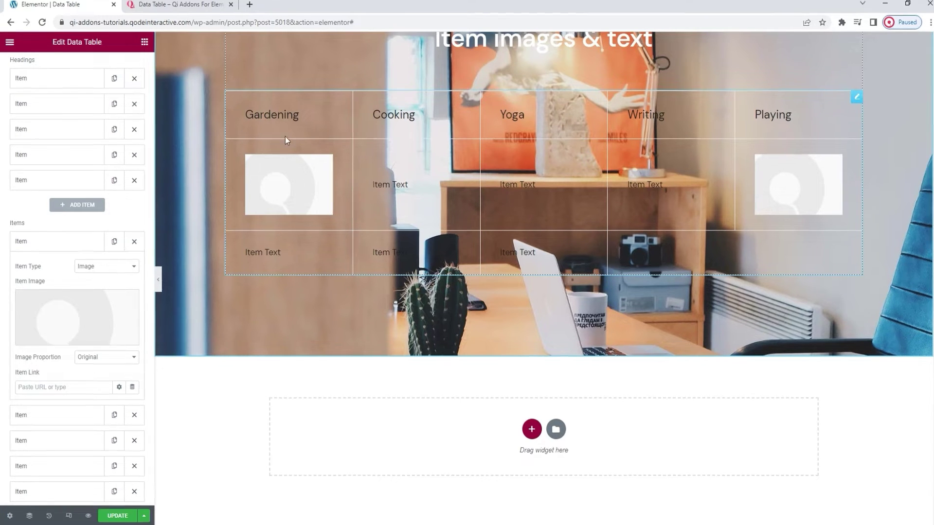
{"action": "mouse_move", "coordinate": [118, 314]}
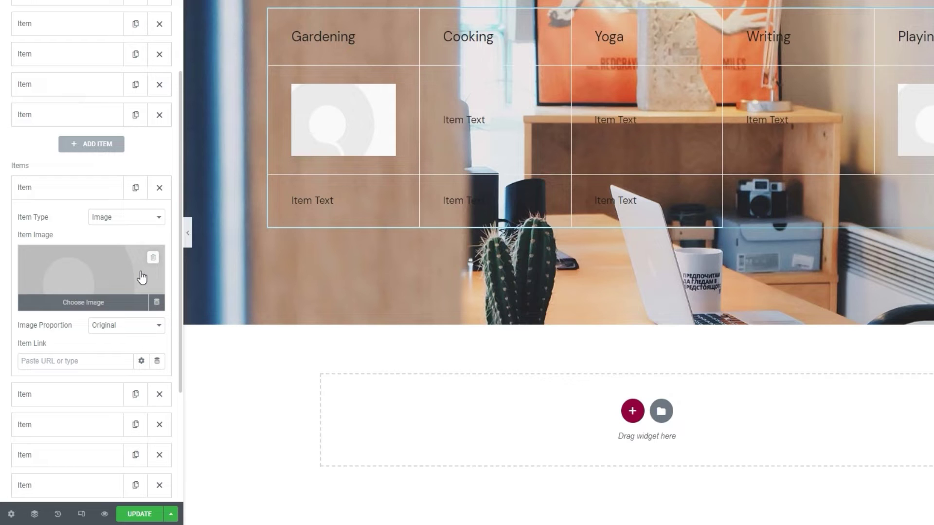
{"action": "left_click", "coordinate": [135, 221]}
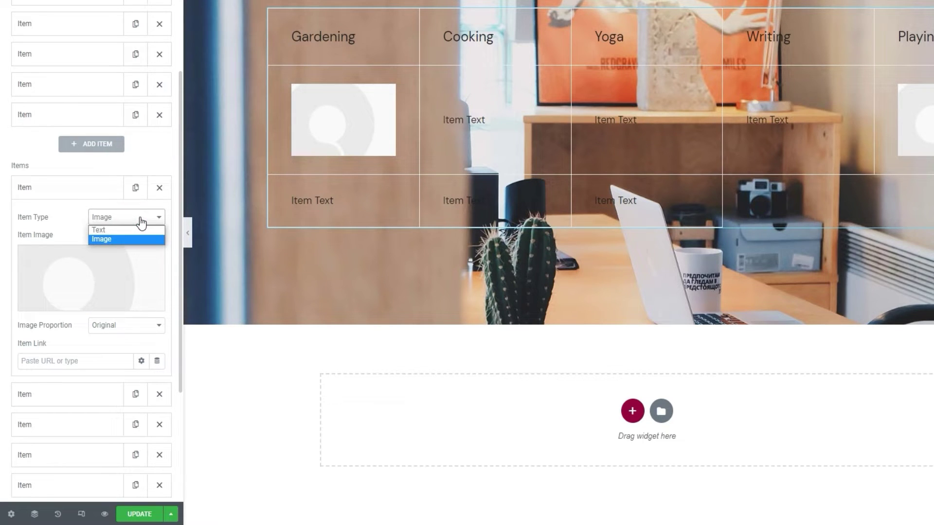
{"action": "left_click", "coordinate": [141, 223]}
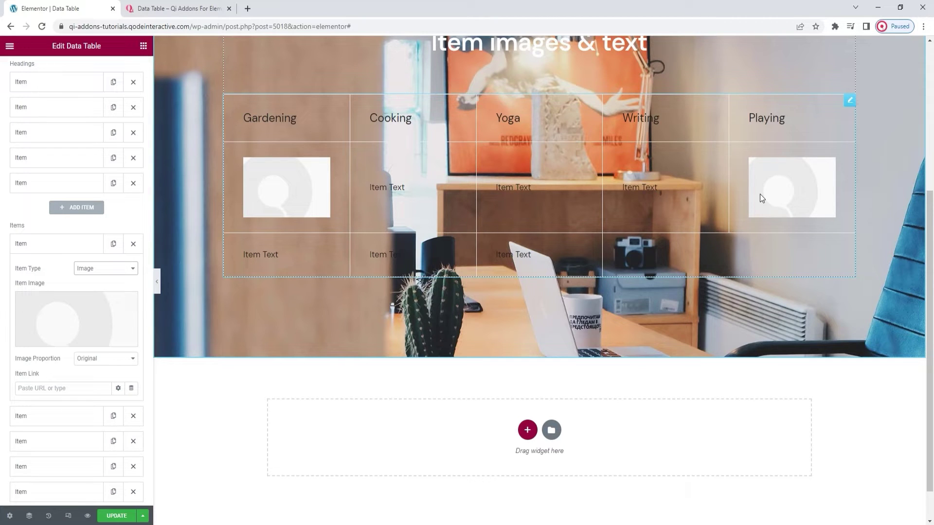
Insert the gardening illustration tables-image-new.png from the media library as the first item's image
{"action": "left_click", "coordinate": [93, 301]}
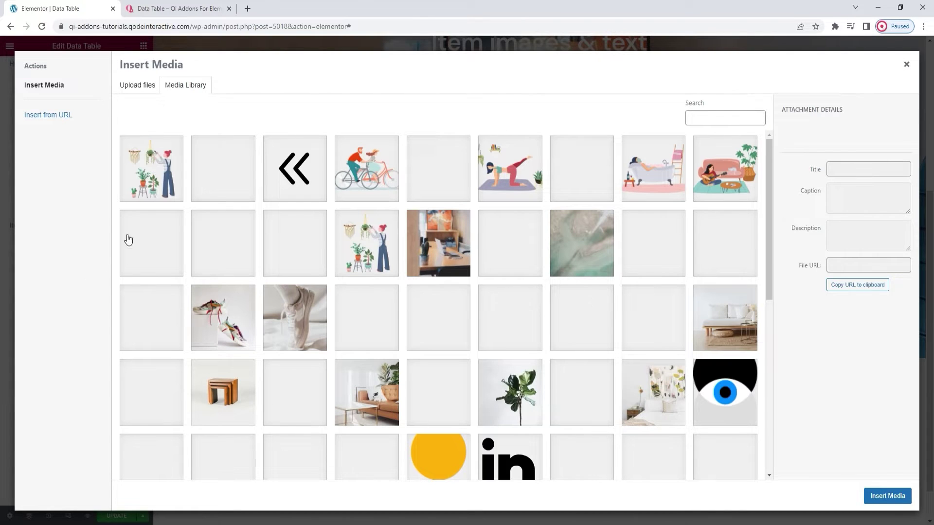
{"action": "left_click", "coordinate": [141, 189]}
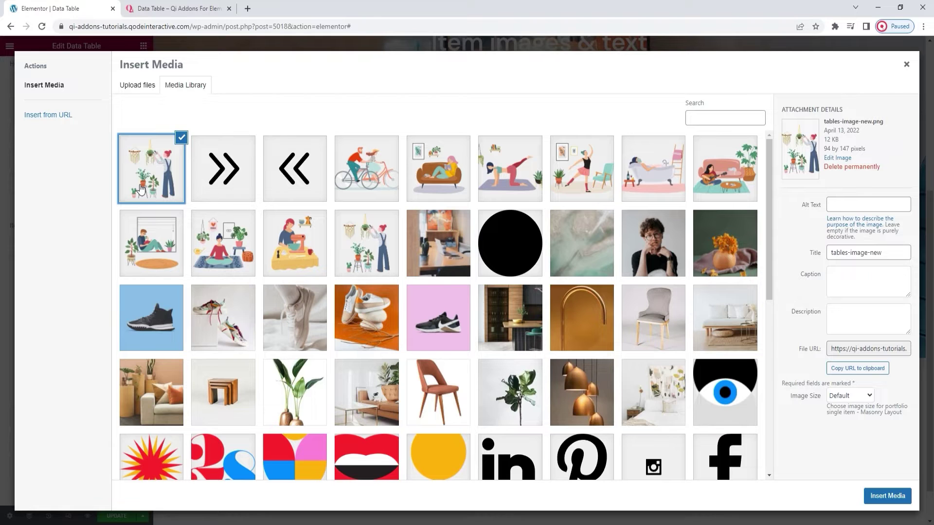
{"action": "left_click", "coordinate": [885, 502]}
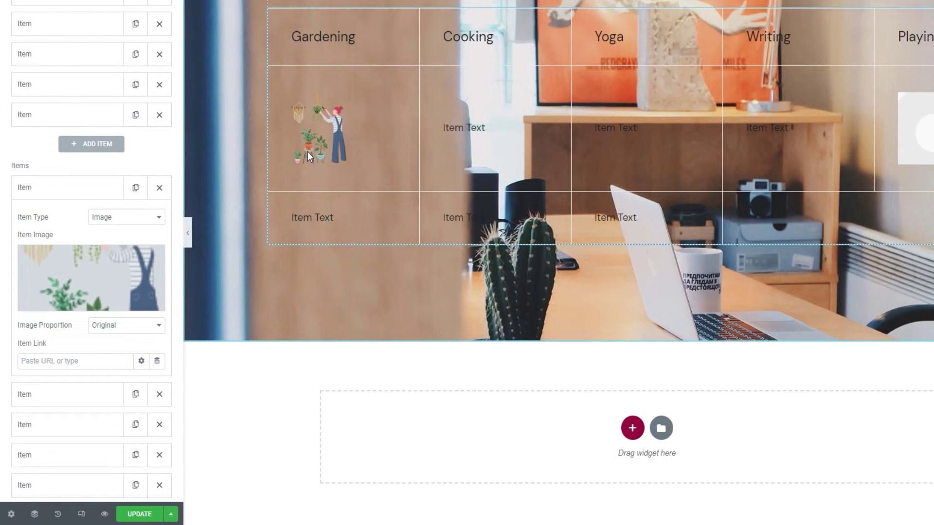
Keep the first item's image proportion at Original and set its item link to #
{"action": "left_click", "coordinate": [154, 328]}
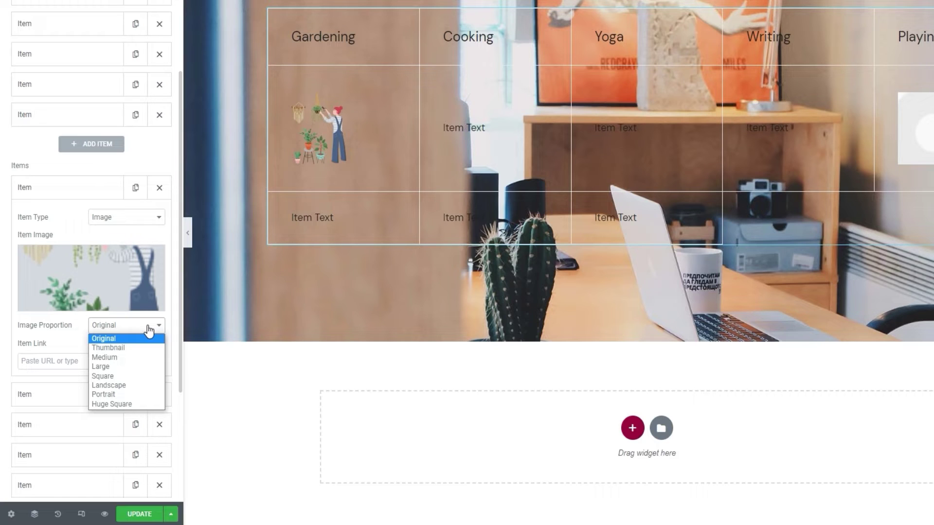
{"action": "left_click", "coordinate": [148, 330]}
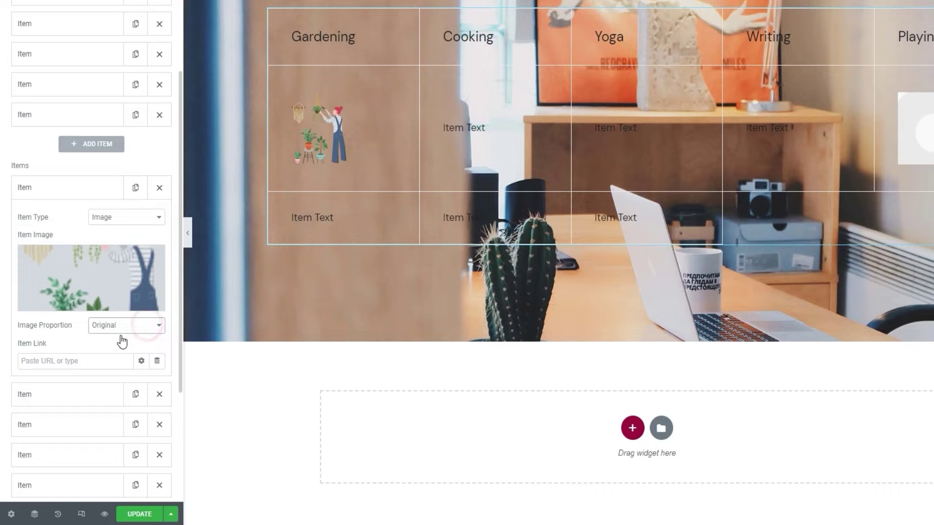
{"action": "left_click", "coordinate": [81, 362]}
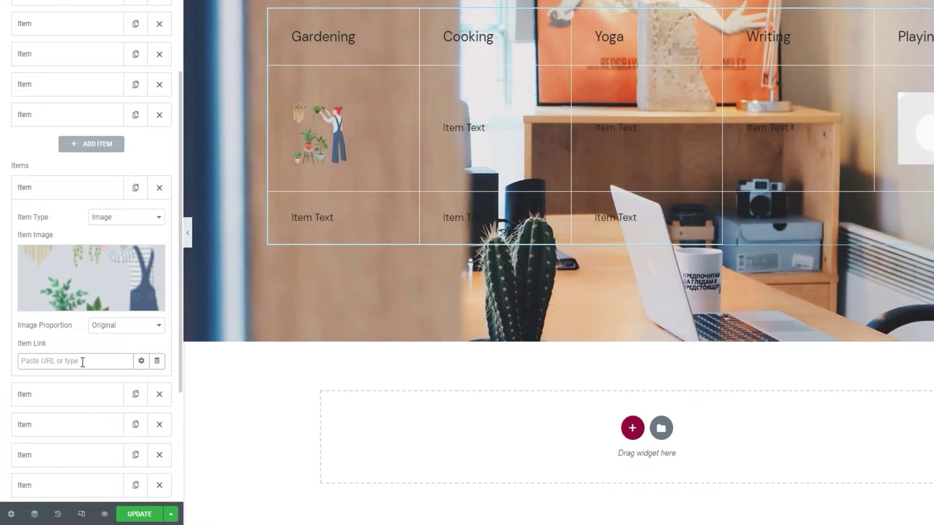
{"action": "type", "text": "#"}
Change the second table item to the Image type and choose the illustration of the woman with a mixer
{"action": "left_click", "coordinate": [80, 393]}
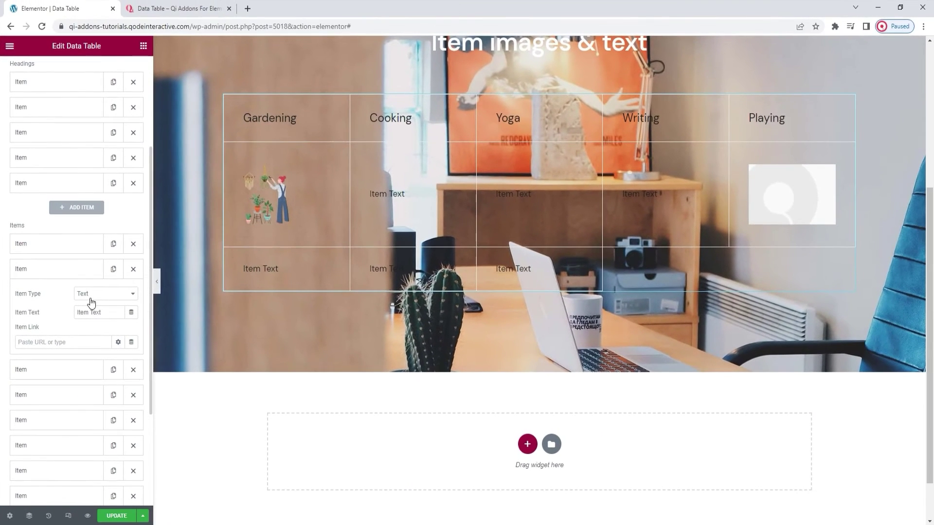
{"action": "left_click", "coordinate": [90, 297]}
{"action": "left_click", "coordinate": [86, 312]}
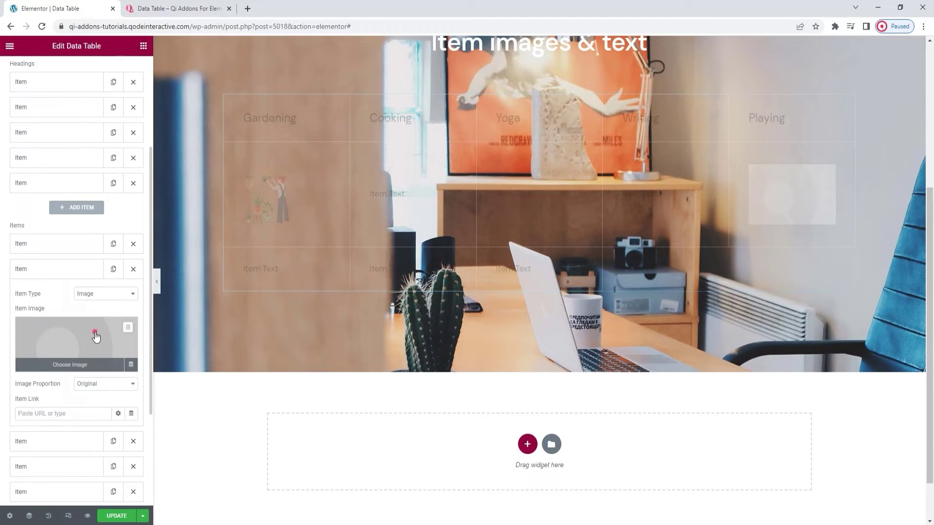
{"action": "left_click", "coordinate": [95, 336]}
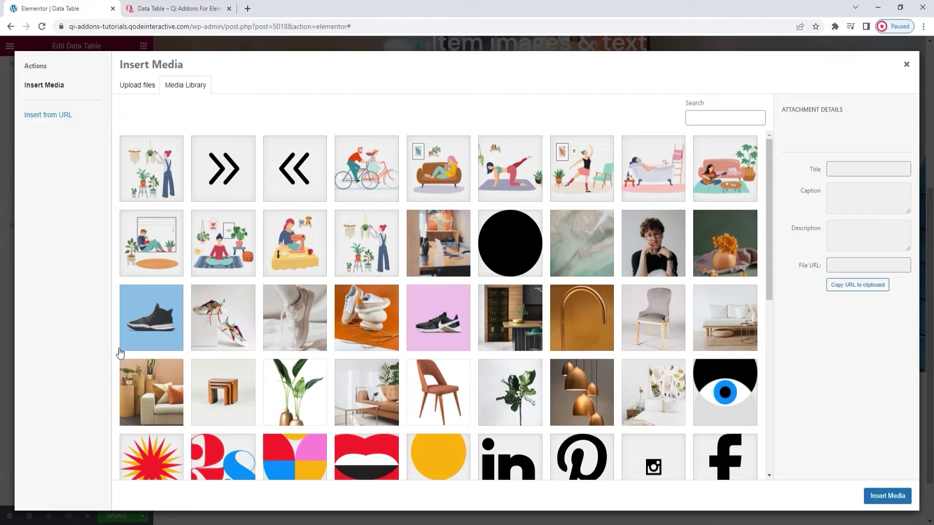
{"action": "left_click", "coordinate": [291, 252]}
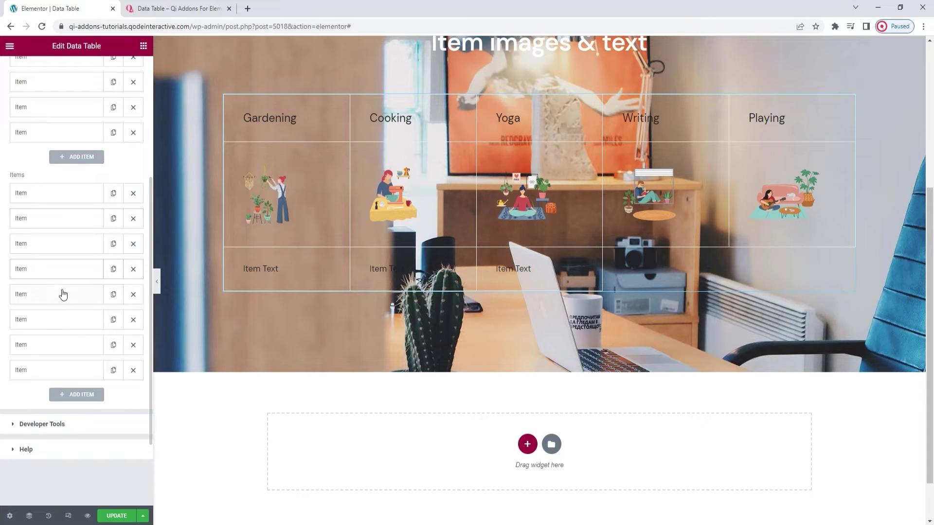
Keep the sixth table item as Text, set its text to Garden and its item link to #
{"action": "left_click", "coordinate": [72, 320]}
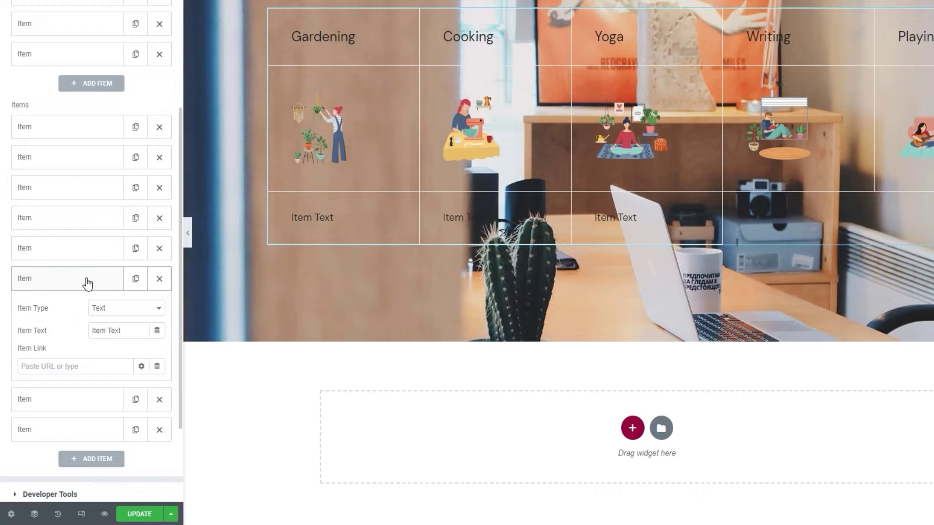
{"action": "scroll", "coordinate": [102, 280], "scroll_direction": "down", "scroll_amount": 1}
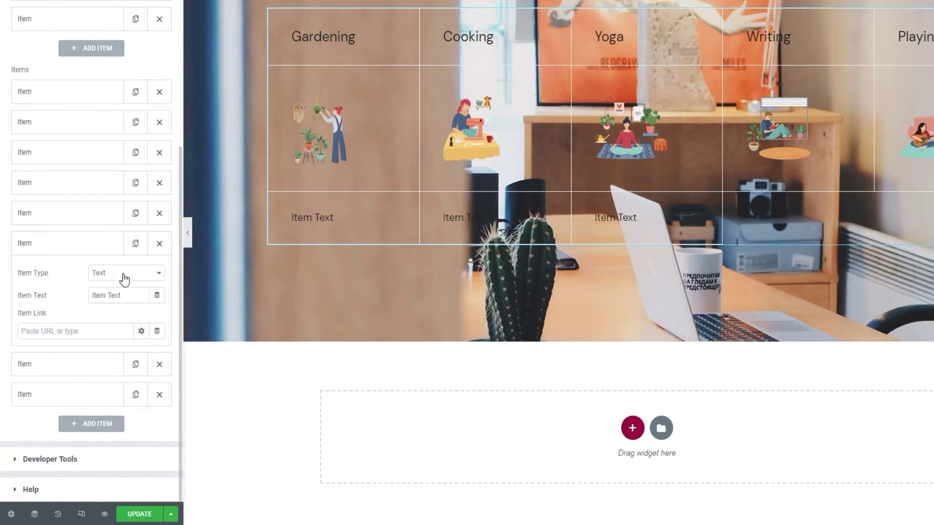
{"action": "left_click", "coordinate": [122, 273]}
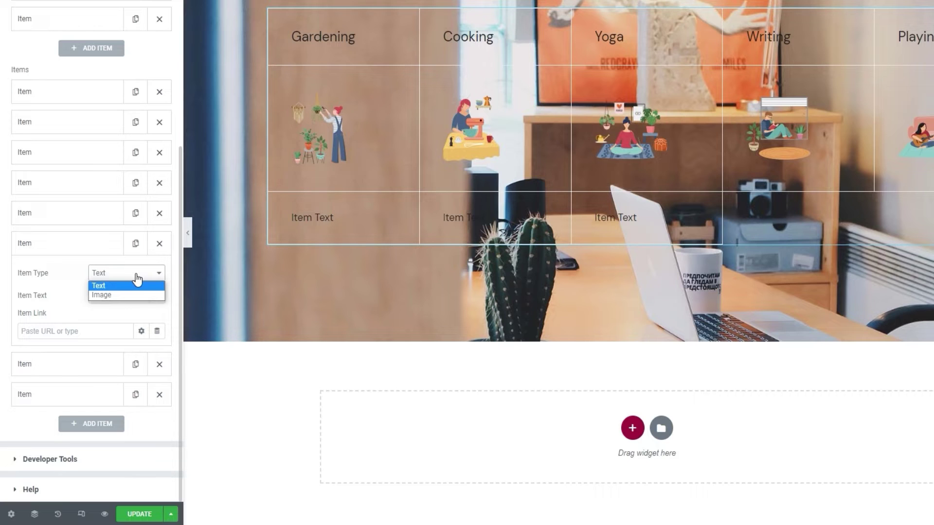
{"action": "left_click", "coordinate": [134, 285]}
{"action": "triple_click", "coordinate": [131, 295]}
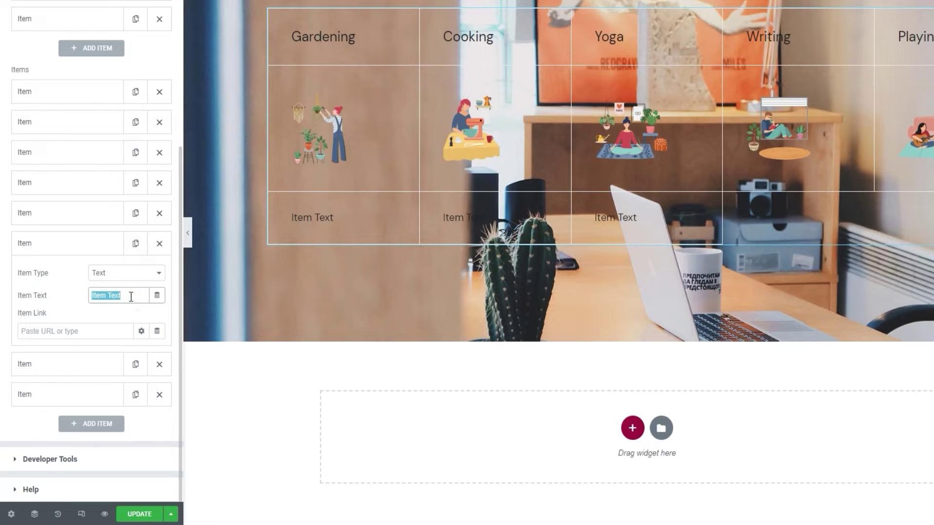
{"action": "type", "text": "Garde"}
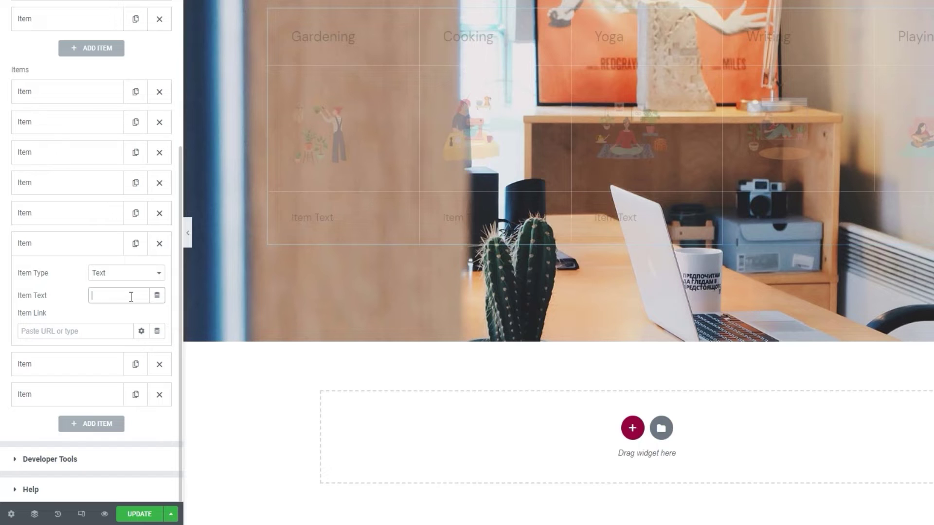
{"action": "type", "text": "n"}
{"action": "left_click", "coordinate": [94, 331]}
{"action": "type", "text": "#"}
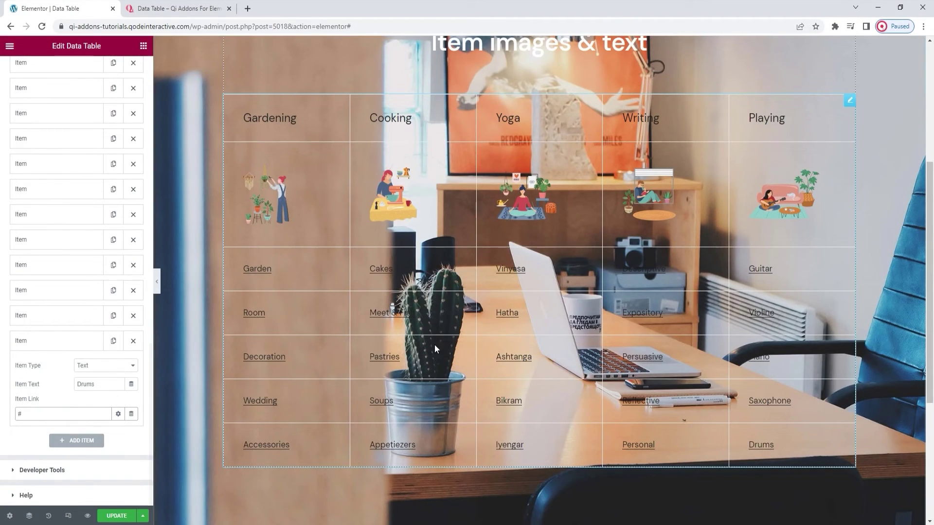
Look over the filled table rows and add another table item after the Drums item
{"action": "scroll", "coordinate": [605, 341], "scroll_direction": "down", "scroll_amount": 1}
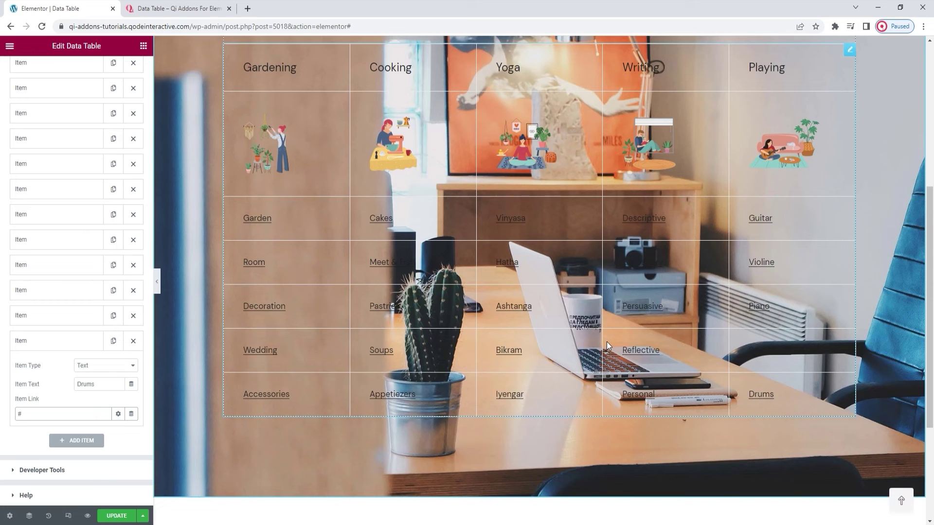
{"action": "scroll", "coordinate": [606, 342], "scroll_direction": "down", "scroll_amount": 1}
{"action": "scroll", "coordinate": [606, 341], "scroll_direction": "up", "scroll_amount": 2}
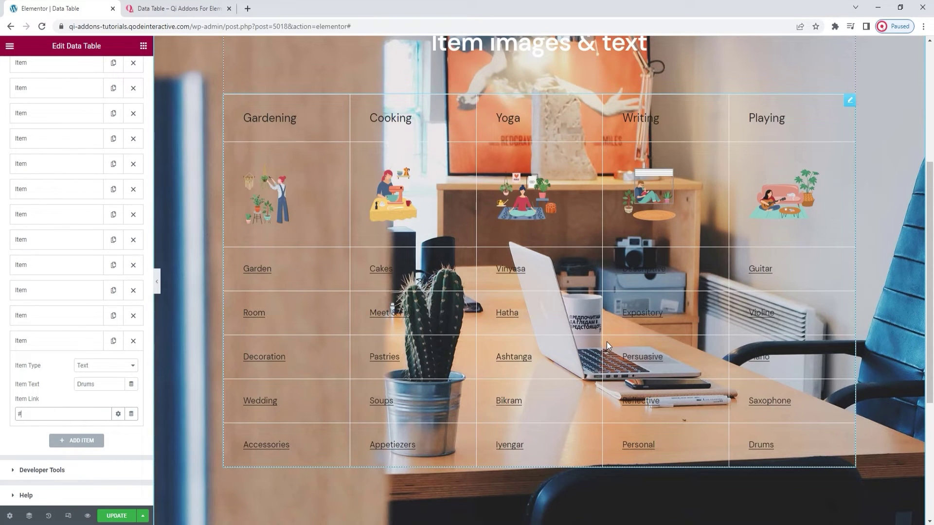
{"action": "scroll", "coordinate": [722, 403], "scroll_direction": "down", "scroll_amount": 1}
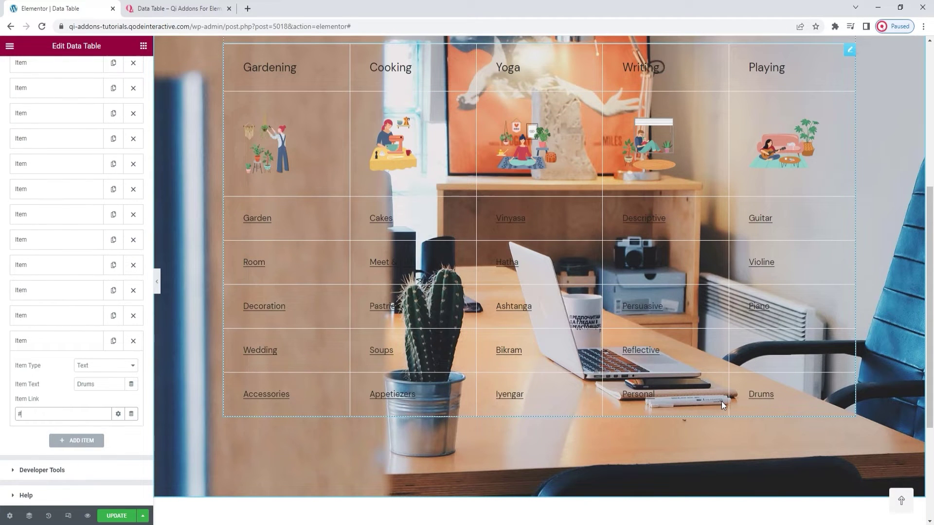
{"action": "scroll", "coordinate": [722, 403], "scroll_direction": "up", "scroll_amount": 1}
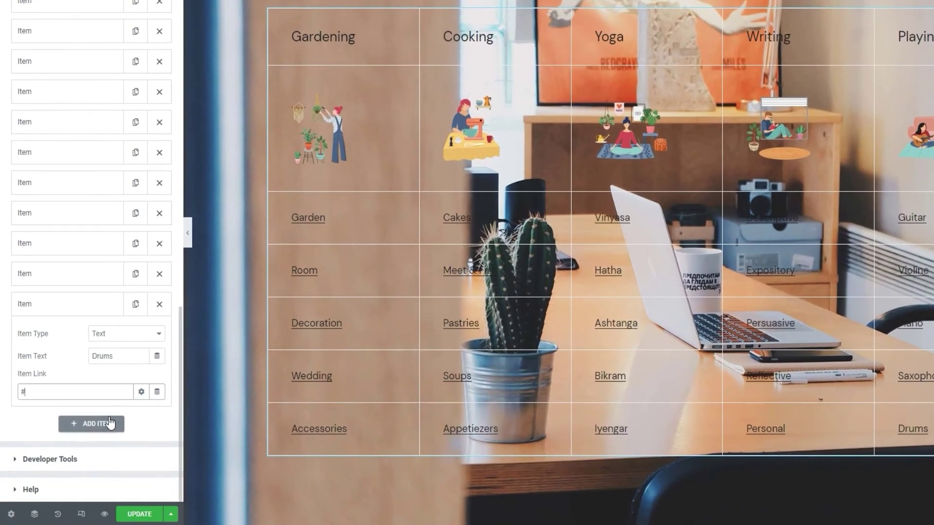
{"action": "left_click", "coordinate": [87, 440]}
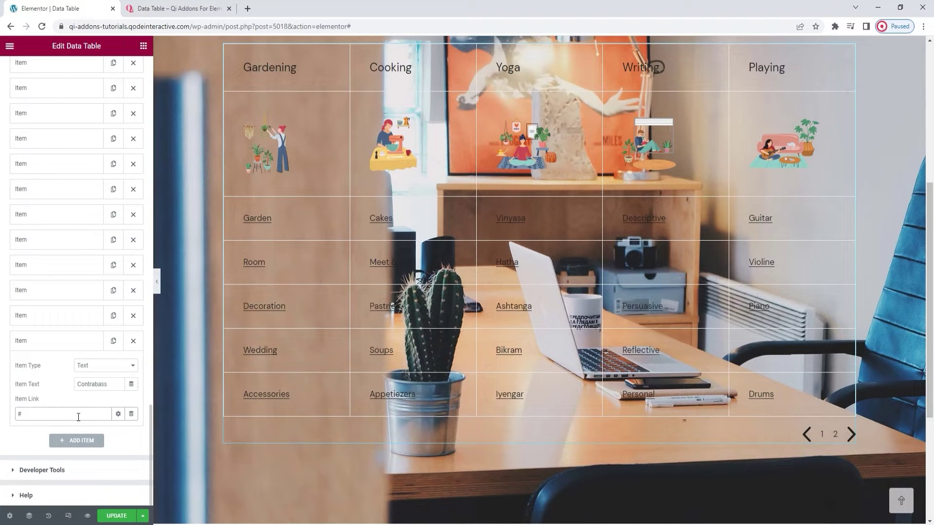
Page back and forth between both pages of the finished table to check their images and linked text
{"action": "left_click", "coordinate": [850, 430]}
{"action": "scroll", "coordinate": [707, 450], "scroll_direction": "up", "scroll_amount": 1}
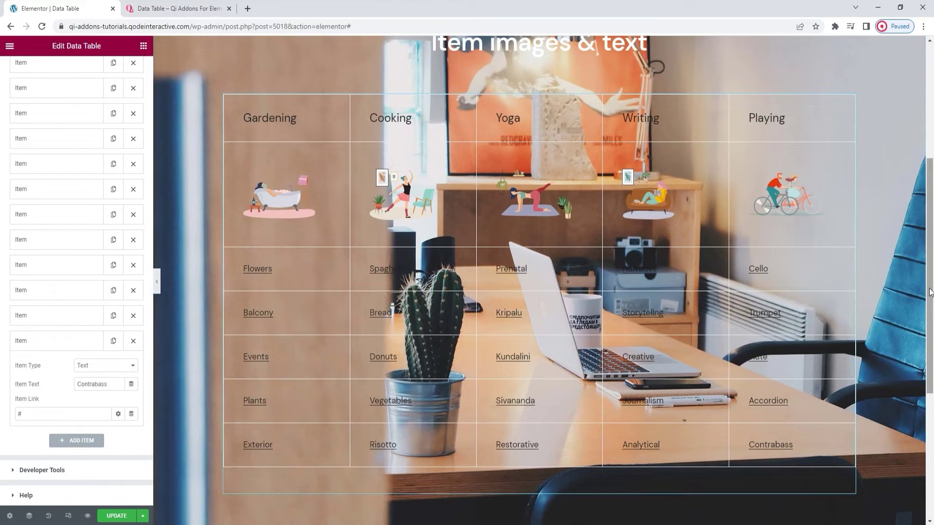
{"action": "scroll", "coordinate": [873, 378], "scroll_direction": "down", "scroll_amount": 1}
{"action": "left_click", "coordinate": [850, 434]}
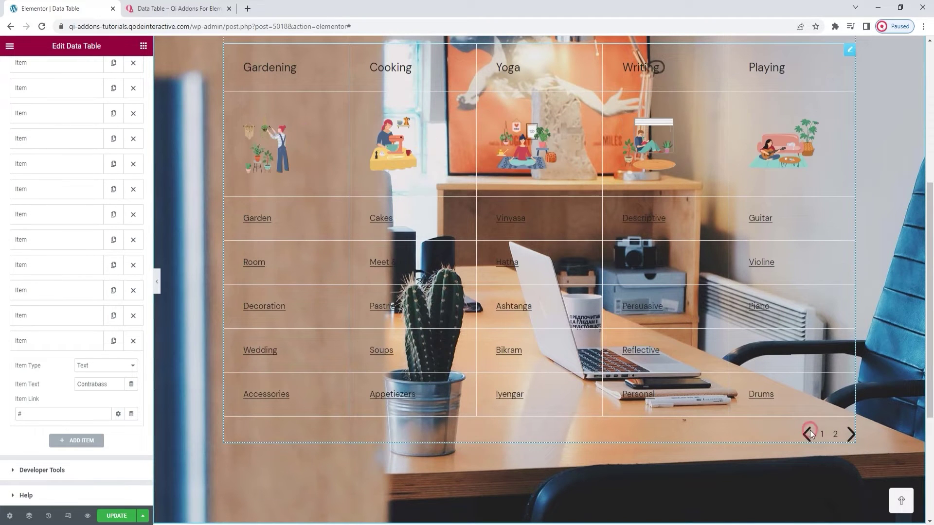
{"action": "left_click", "coordinate": [851, 433]}
{"action": "left_click", "coordinate": [810, 431]}
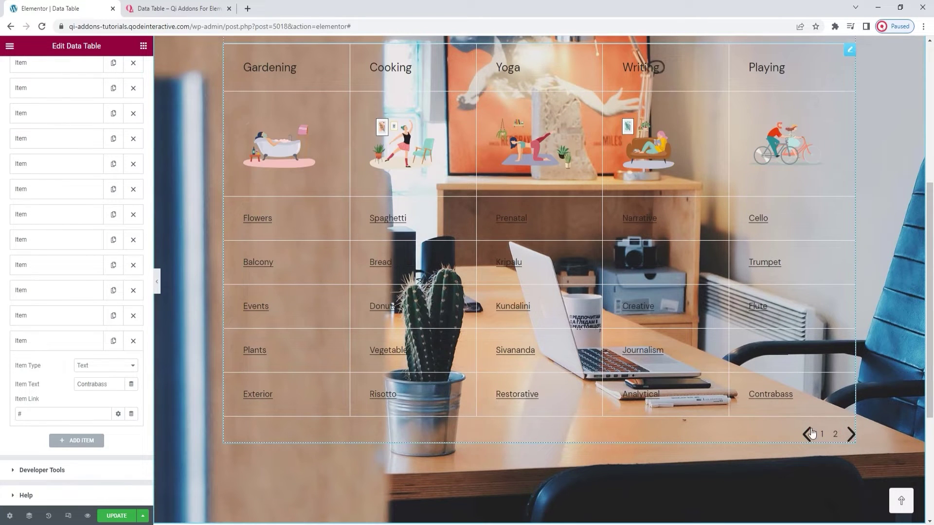
{"action": "left_click", "coordinate": [851, 433]}
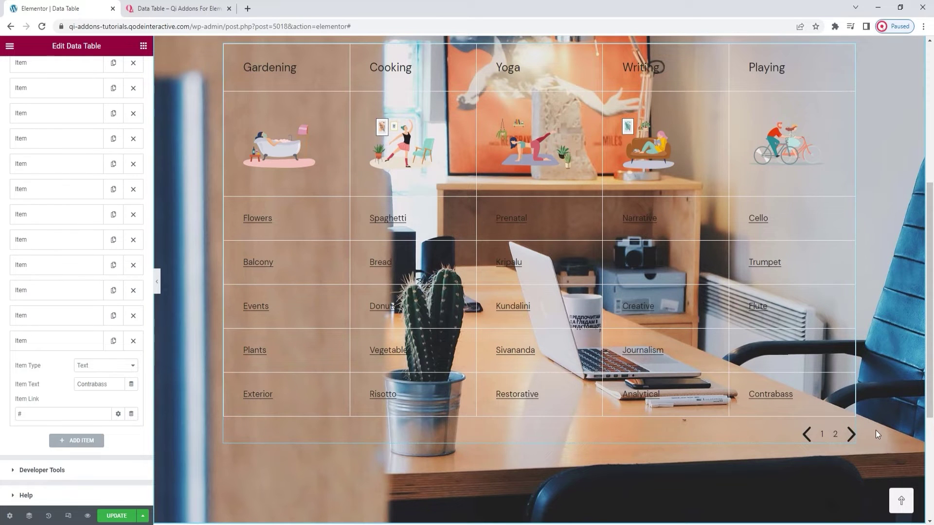
{"action": "left_click_drag", "start_coordinate": [930, 275], "coordinate": [932, 264]}
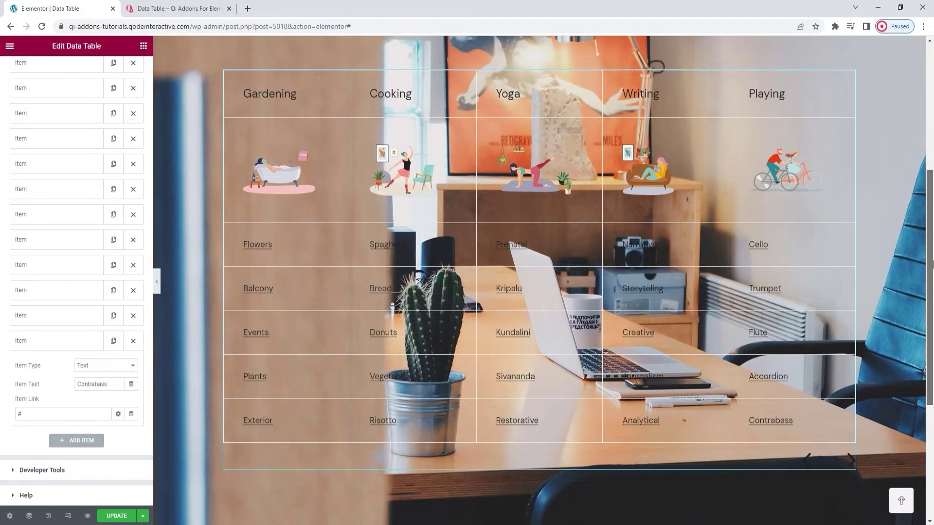
Set Show Shortcode Snippet to Yes, return it to No, and expand the widget's help links
{"action": "left_click", "coordinate": [62, 463]}
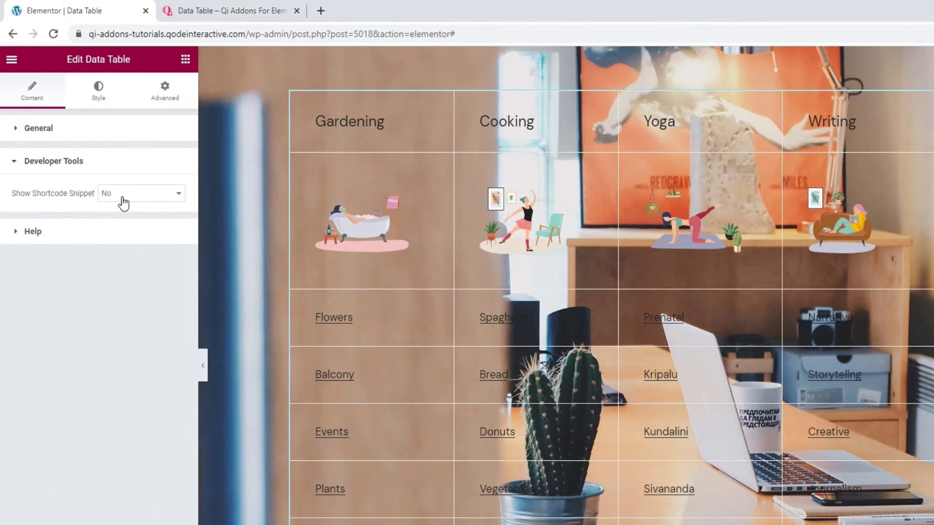
{"action": "left_click", "coordinate": [124, 204]}
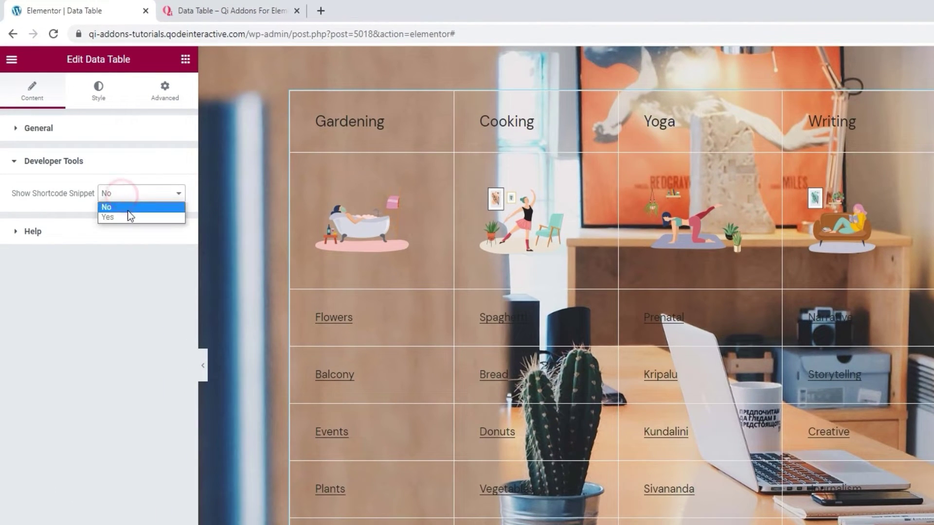
{"action": "left_click", "coordinate": [126, 203]}
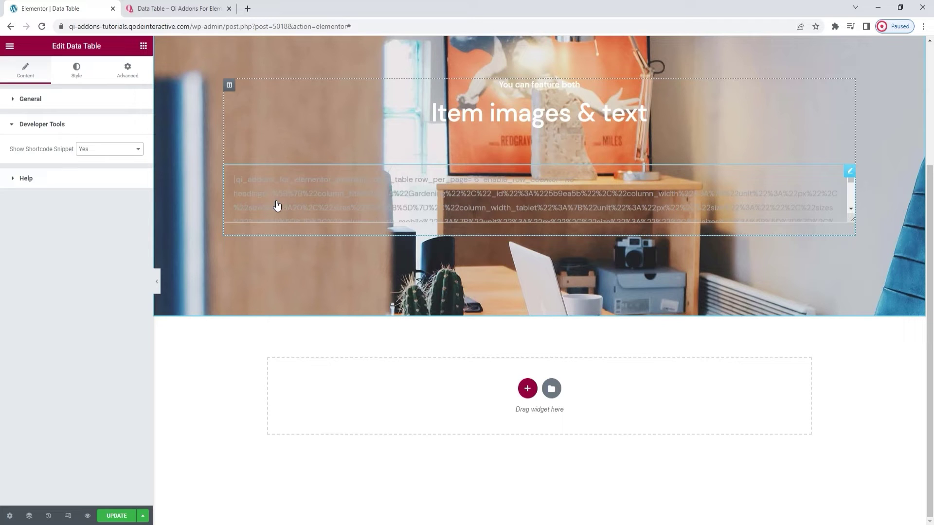
{"action": "left_click", "coordinate": [100, 150]}
{"action": "left_click", "coordinate": [101, 159]}
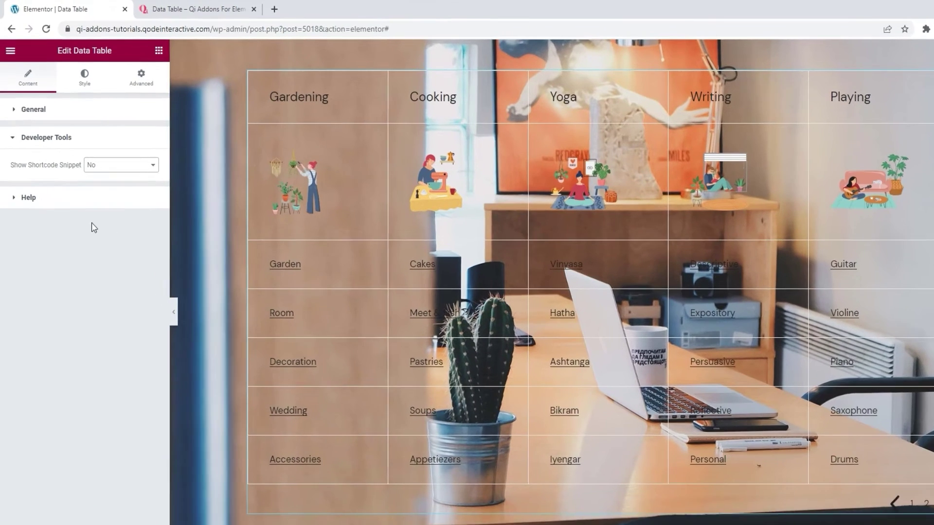
{"action": "left_click", "coordinate": [78, 200]}
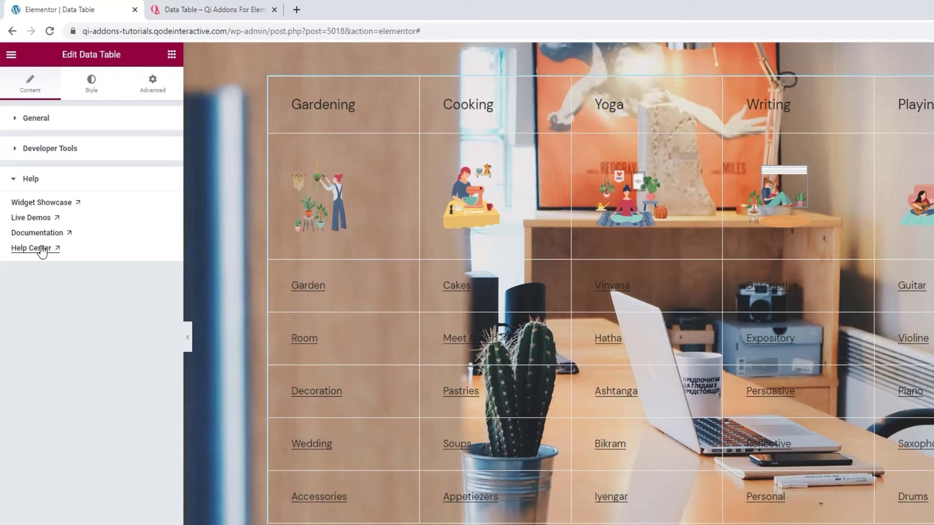
Try the Fixed table layout in the widget's style settings and return it to Auto
{"action": "left_click", "coordinate": [88, 92]}
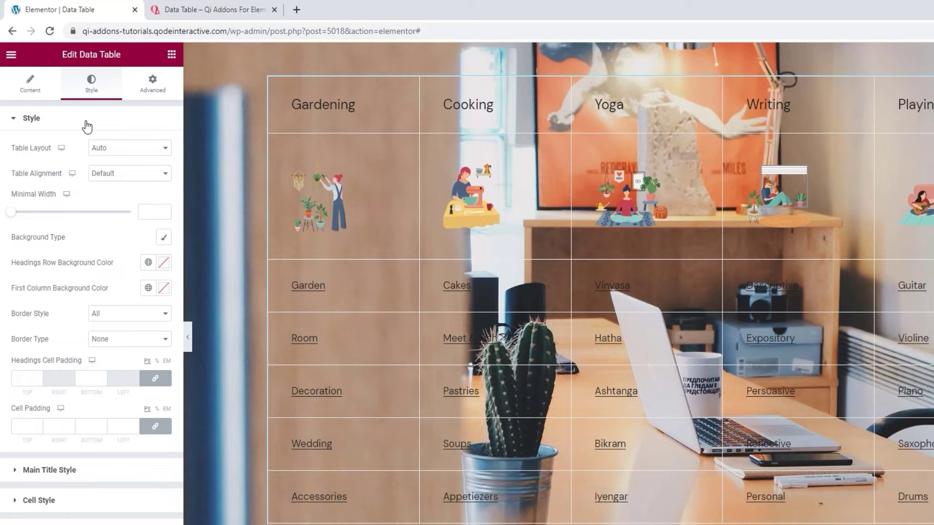
{"action": "left_click", "coordinate": [118, 149]}
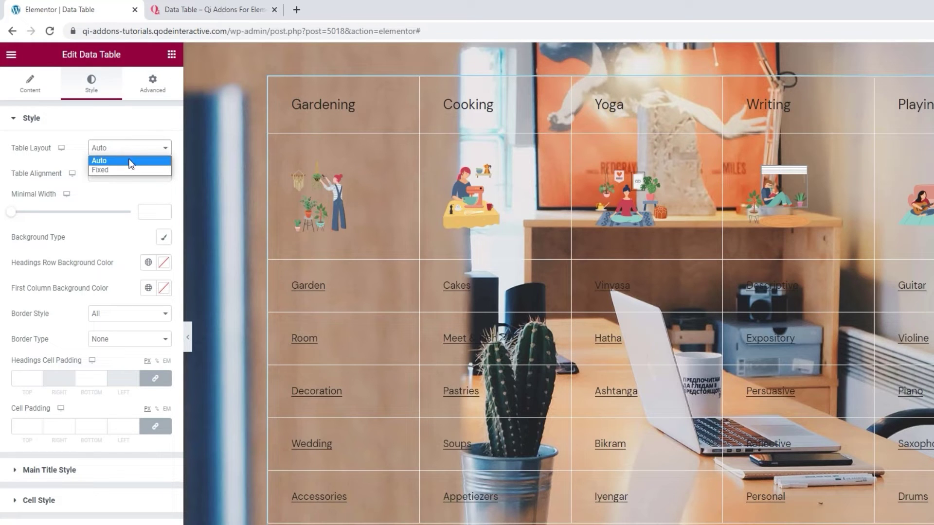
{"action": "left_click", "coordinate": [129, 170]}
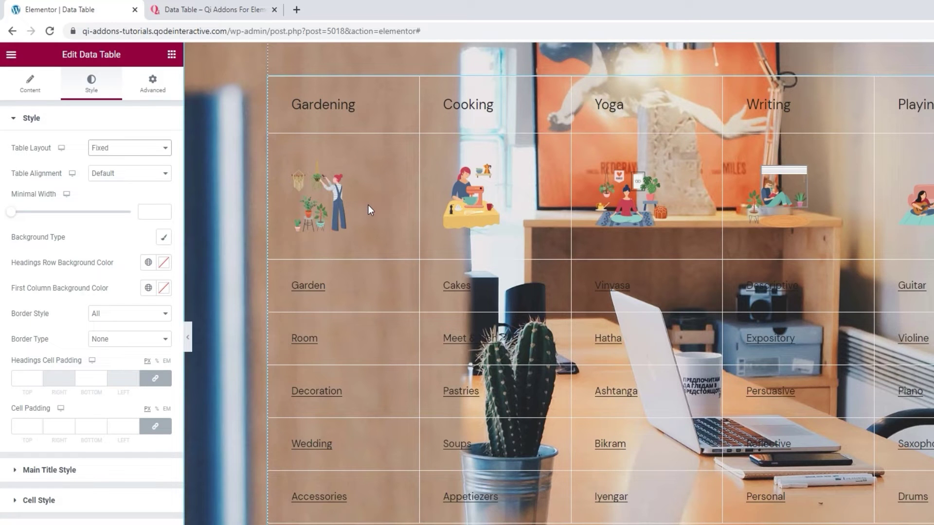
{"action": "left_click", "coordinate": [109, 148]}
{"action": "left_click", "coordinate": [112, 160]}
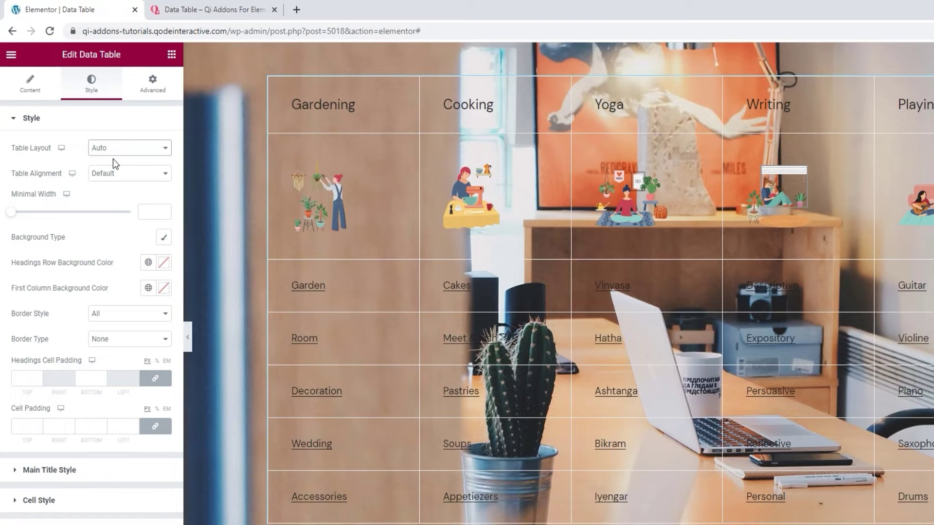
Try the Left, Center and Right table alignments and settle on Center
{"action": "left_click", "coordinate": [139, 175]}
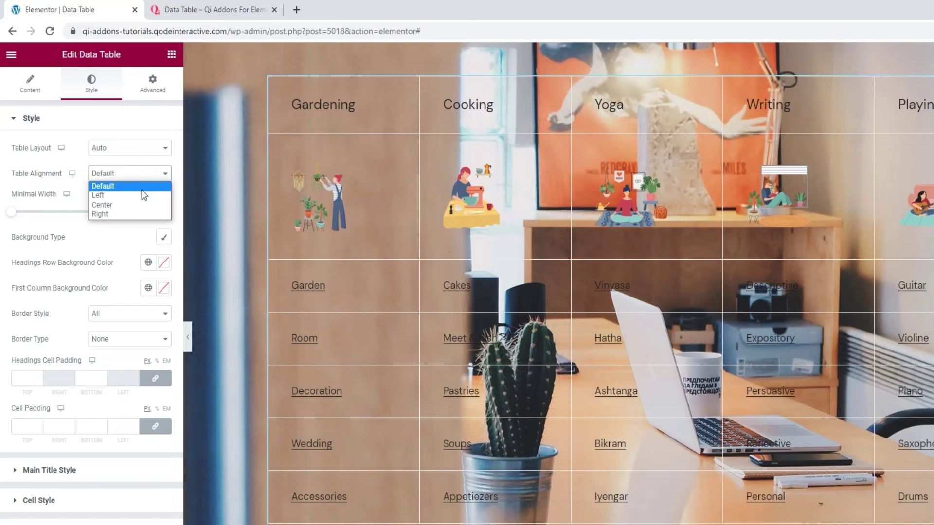
{"action": "left_click", "coordinate": [141, 196]}
{"action": "left_click", "coordinate": [131, 173]}
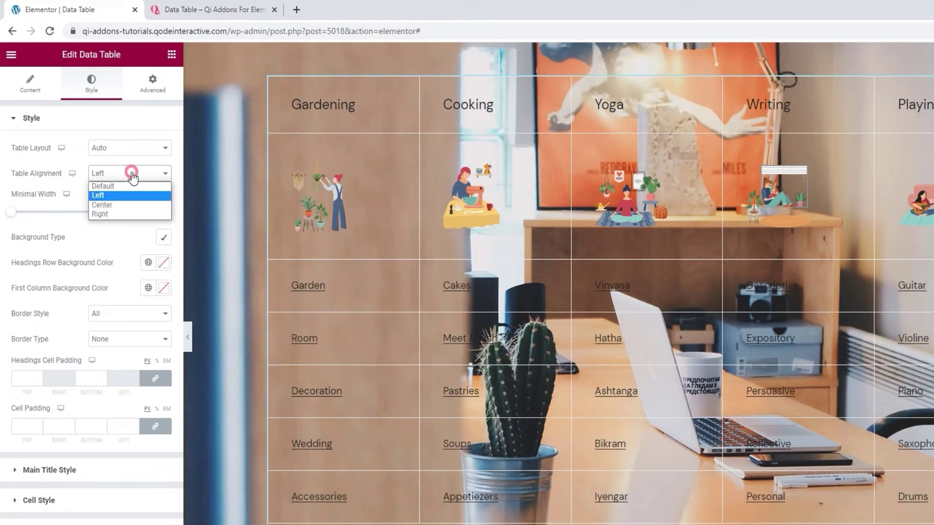
{"action": "left_click", "coordinate": [130, 205]}
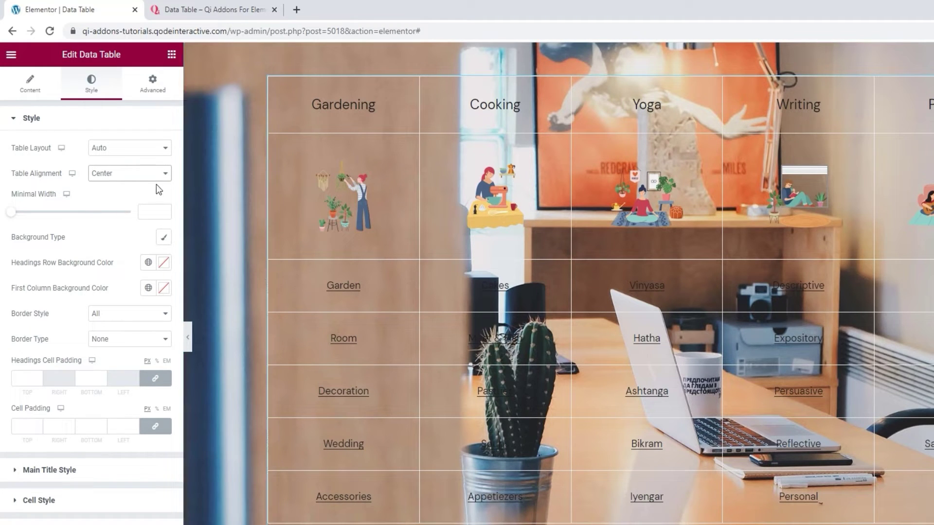
{"action": "left_click", "coordinate": [130, 173]}
{"action": "left_click", "coordinate": [131, 212]}
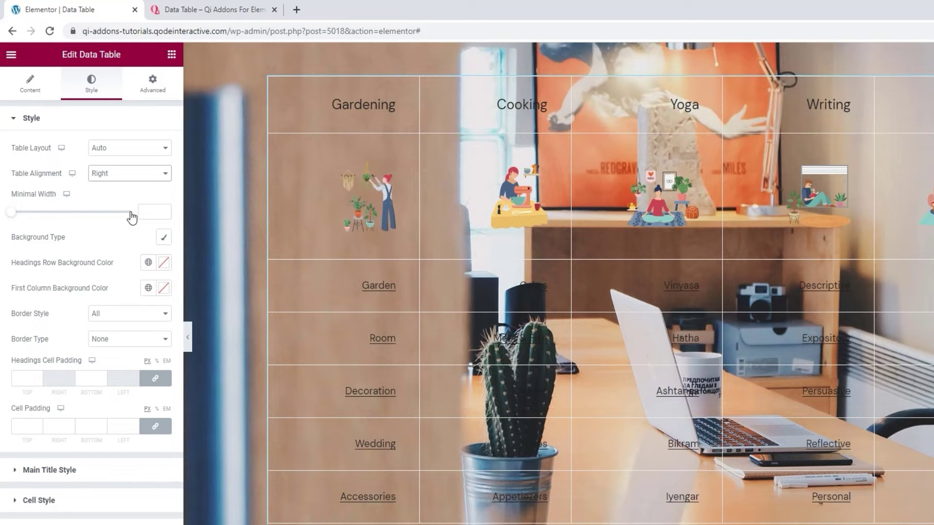
{"action": "left_click", "coordinate": [130, 173]}
{"action": "left_click", "coordinate": [132, 204]}
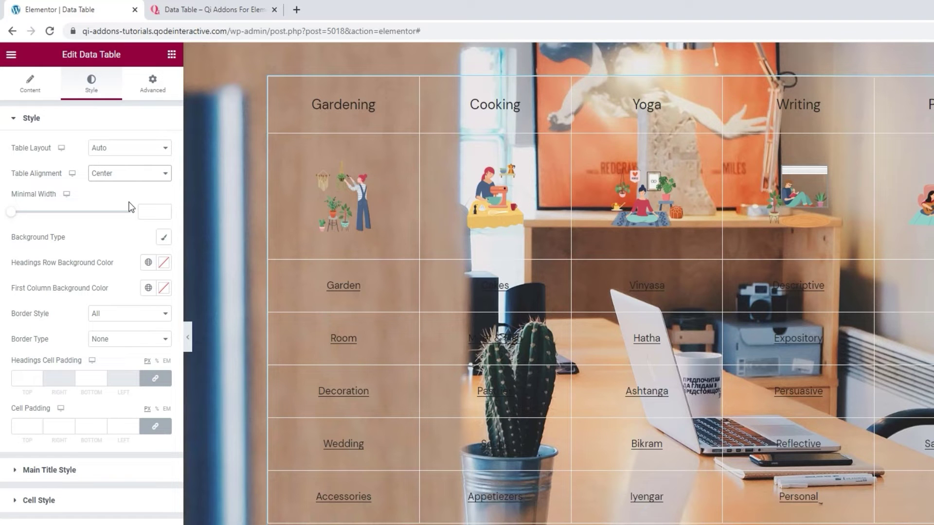
Try a minimal table width of 1501, look at the horizontal scrollbar, and clear the value
{"action": "left_click_drag", "start_coordinate": [12, 213], "coordinate": [58, 214]}
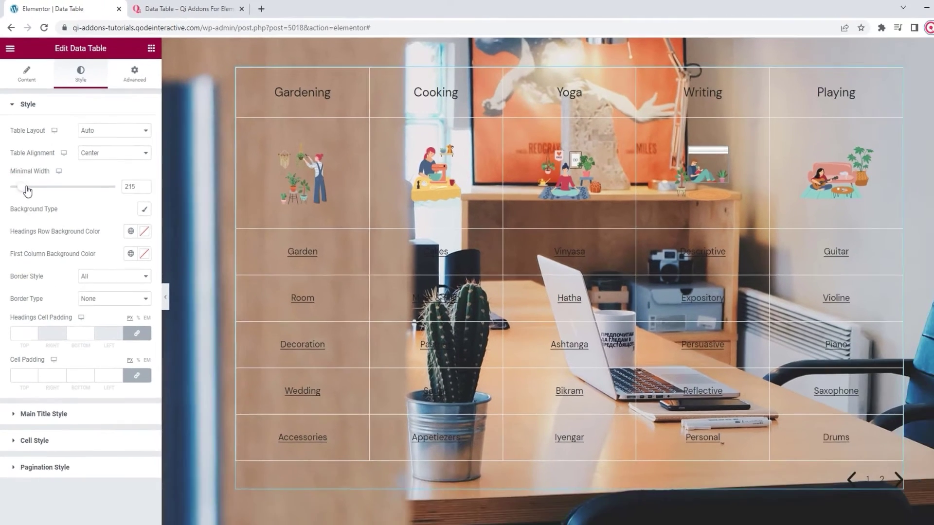
{"action": "left_click_drag", "start_coordinate": [50, 181], "coordinate": [90, 182]}
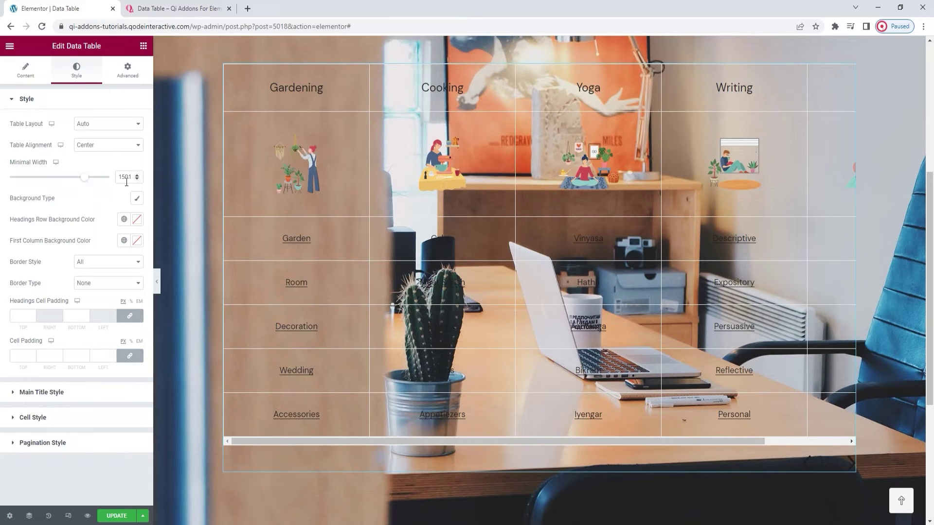
{"action": "left_click_drag", "start_coordinate": [595, 439], "coordinate": [501, 428]}
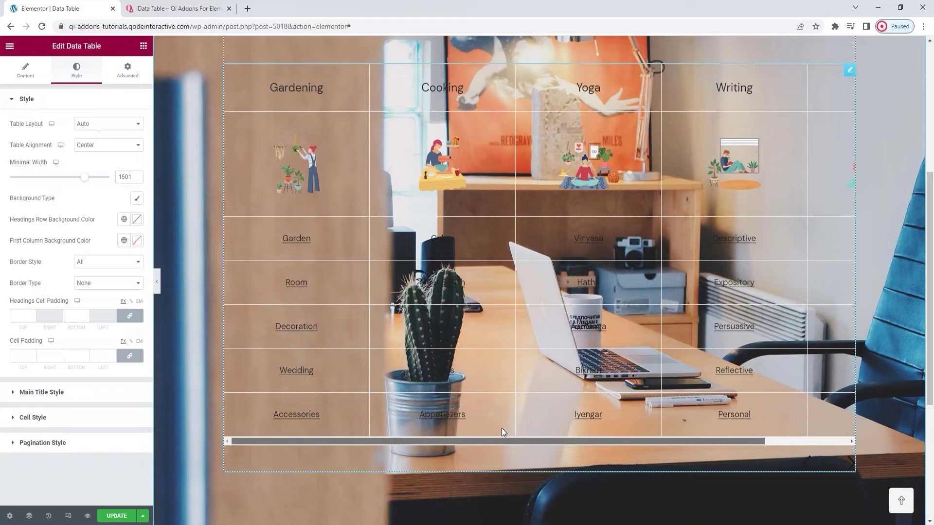
{"action": "double_click", "coordinate": [123, 177]}
{"action": "key", "text": "BackSpace"}
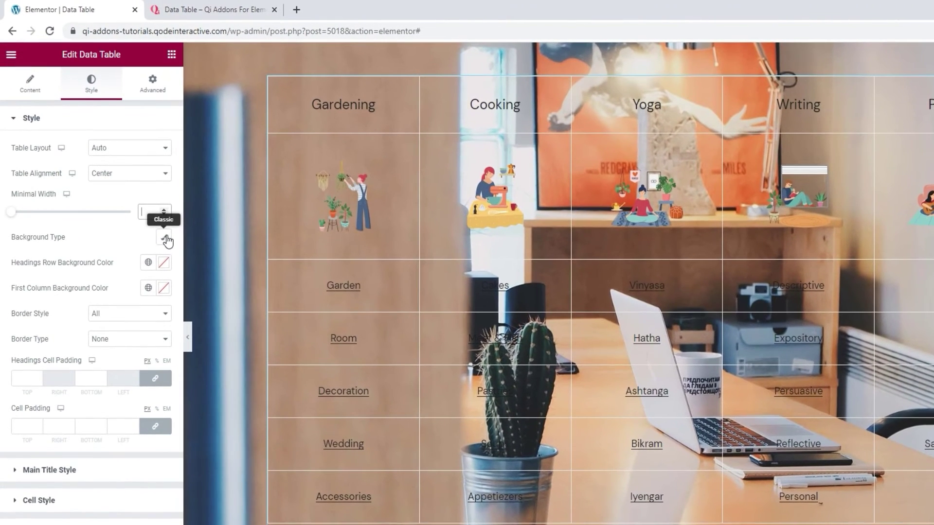
Give the table a Classic background and set its color to white
{"action": "left_click", "coordinate": [139, 199]}
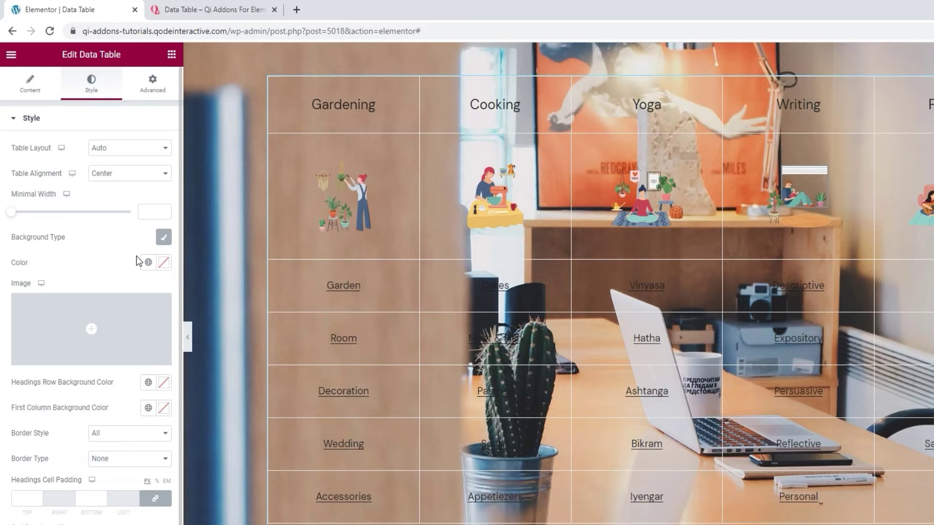
{"action": "left_click", "coordinate": [163, 262]}
{"action": "left_click", "coordinate": [69, 319]}
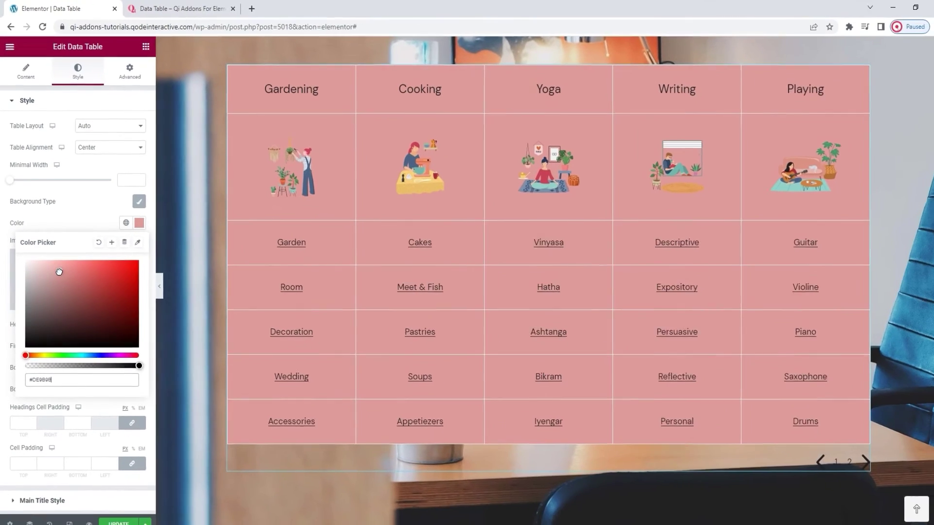
{"action": "mouse_move", "coordinate": [57, 266]}
{"action": "left_mouse_down"}
{"action": "mouse_move", "coordinate": [44, 273]}
{"action": "mouse_move", "coordinate": [20, 250]}
{"action": "left_mouse_up"}
{"action": "left_click", "coordinate": [84, 213]}
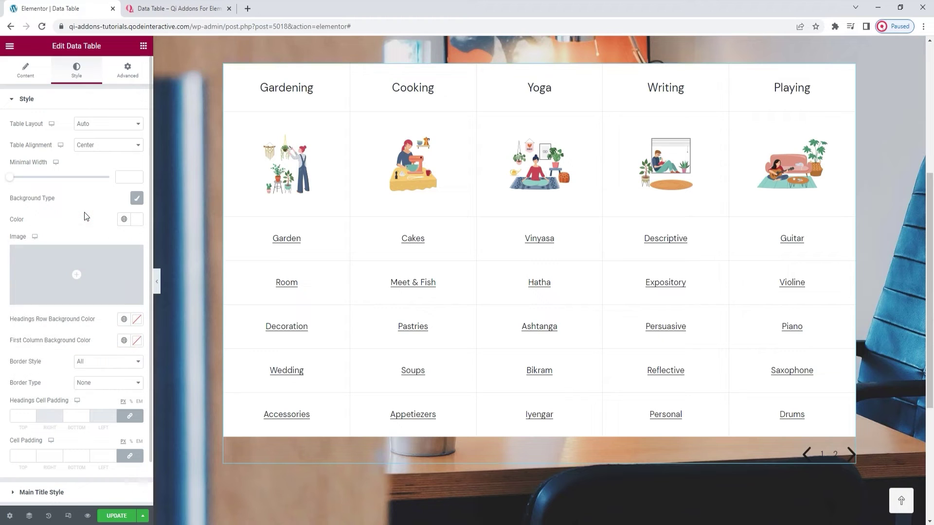
Examine the Table background example on the Qi Addons demo page and return to the Elementor editor
{"action": "mouse_move", "coordinate": [92, 267]}
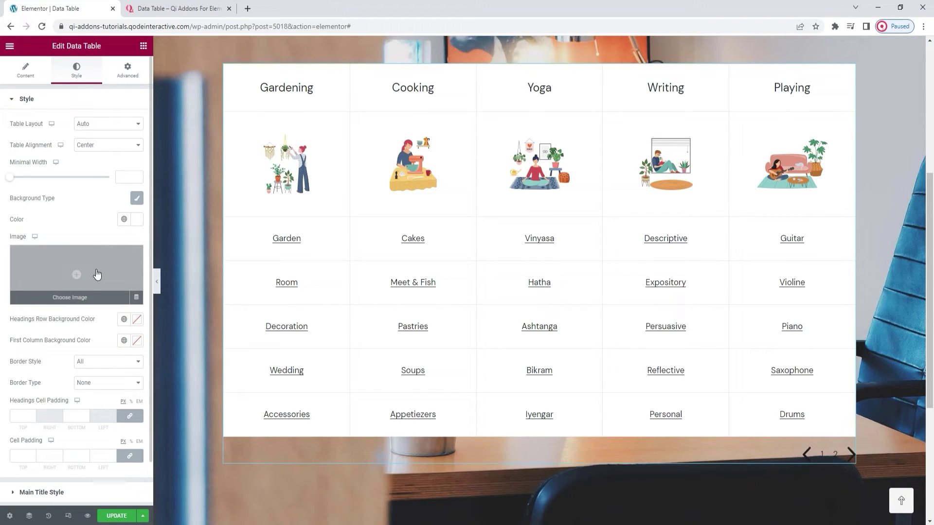
{"action": "left_click", "coordinate": [145, 9]}
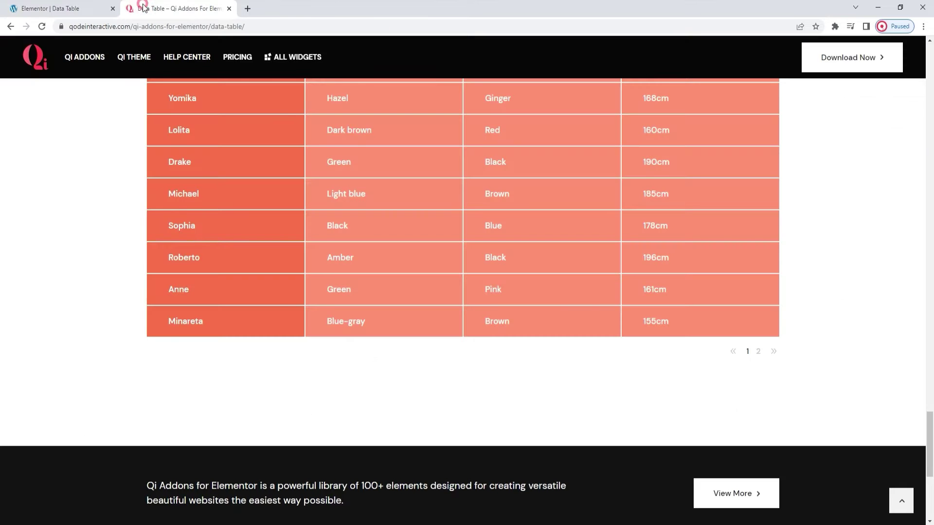
{"action": "scroll", "coordinate": [526, 263], "scroll_direction": "up", "scroll_amount": 4}
{"action": "scroll", "coordinate": [526, 263], "scroll_direction": "up", "scroll_amount": 15}
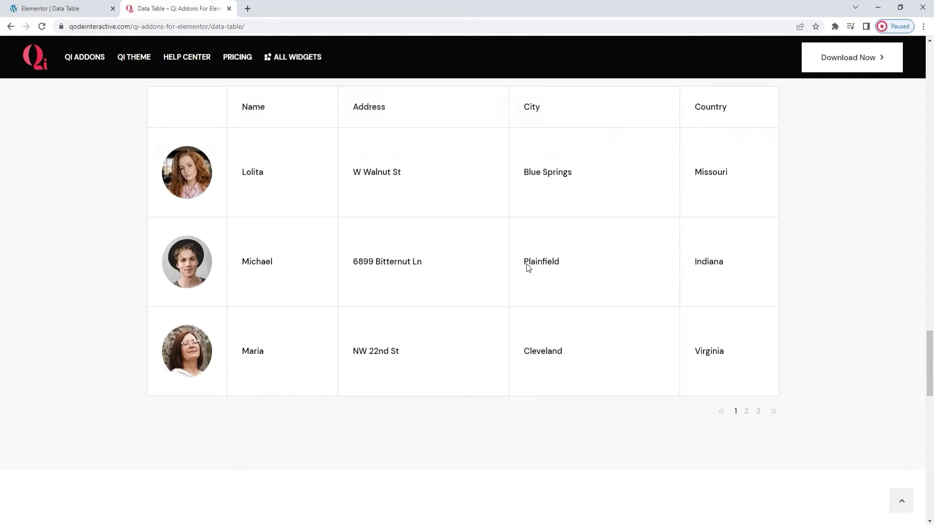
{"action": "scroll", "coordinate": [527, 263], "scroll_direction": "up", "scroll_amount": 1}
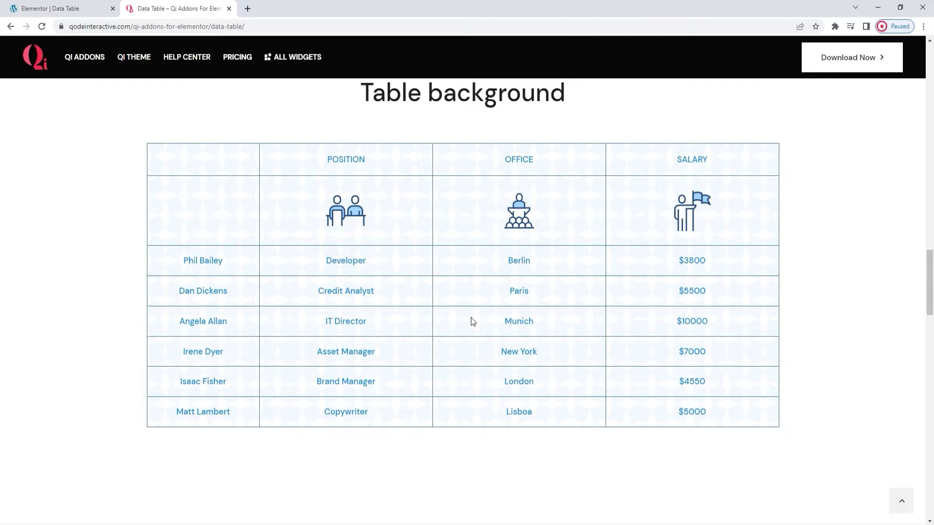
{"action": "left_click", "coordinate": [27, 8]}
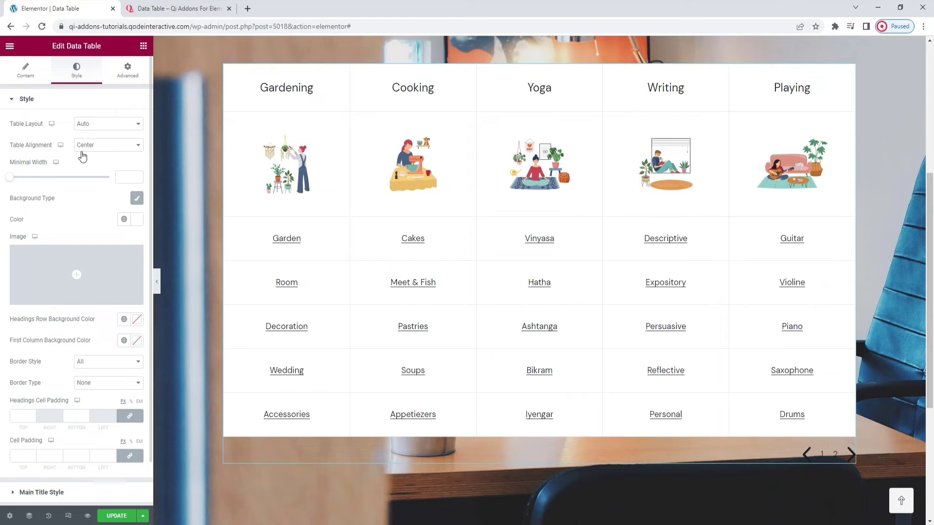
Try the red #E34E4E as the headings row background color and reset it
{"action": "scroll", "coordinate": [78, 264], "scroll_direction": "down", "scroll_amount": 1}
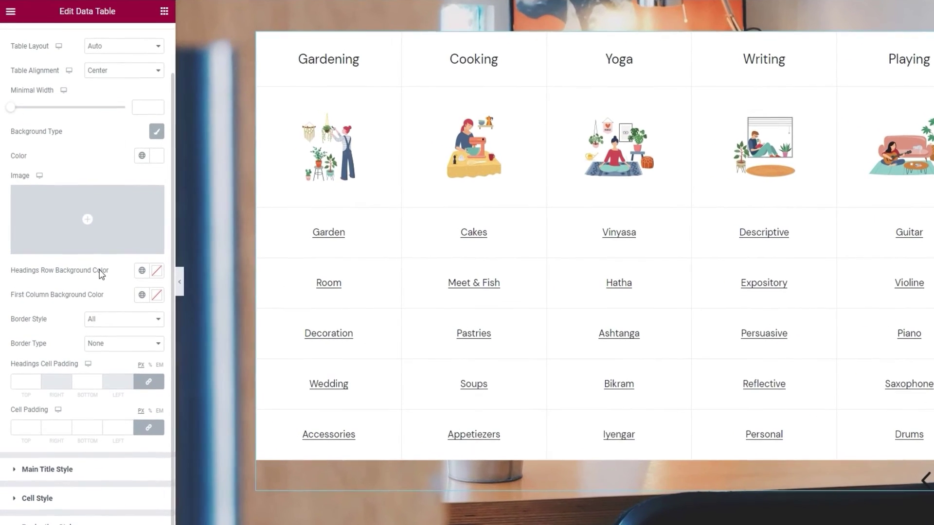
{"action": "left_click", "coordinate": [156, 274]}
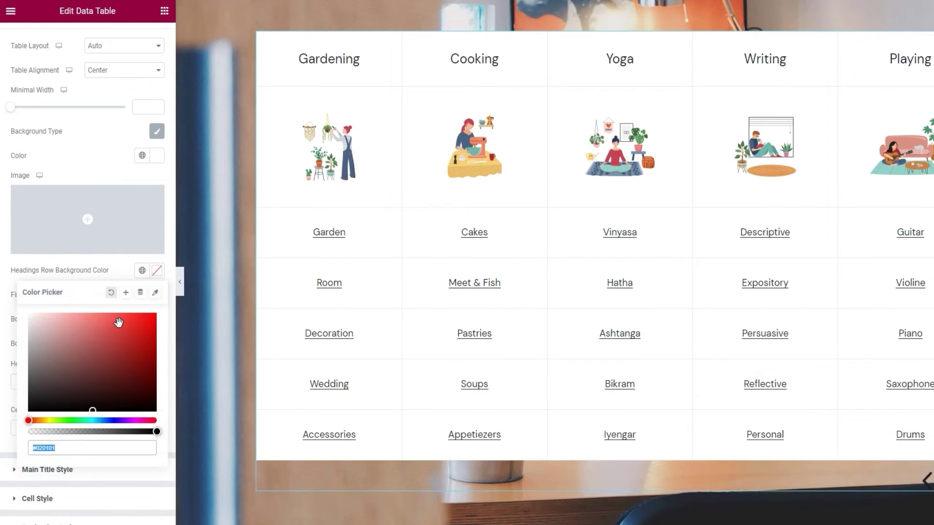
{"action": "left_click_drag", "start_coordinate": [118, 323], "coordinate": [113, 321]}
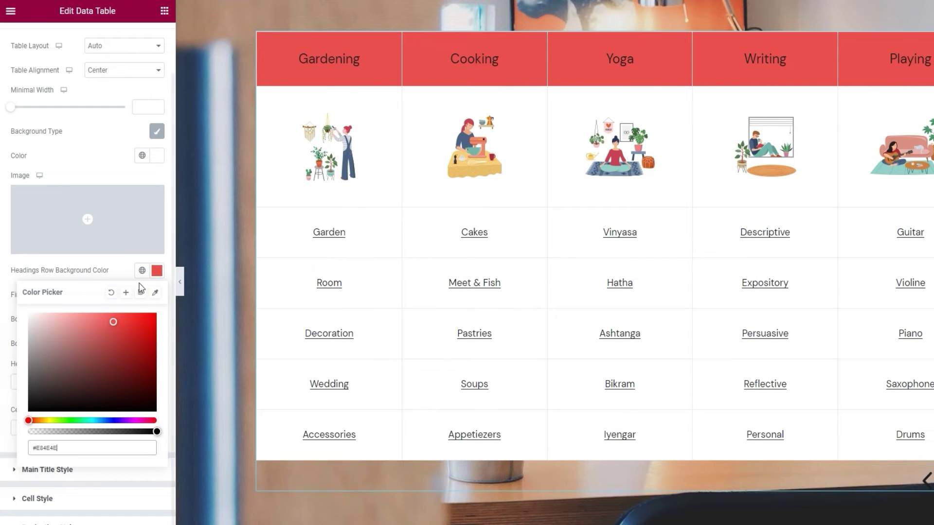
{"action": "left_click", "coordinate": [111, 292]}
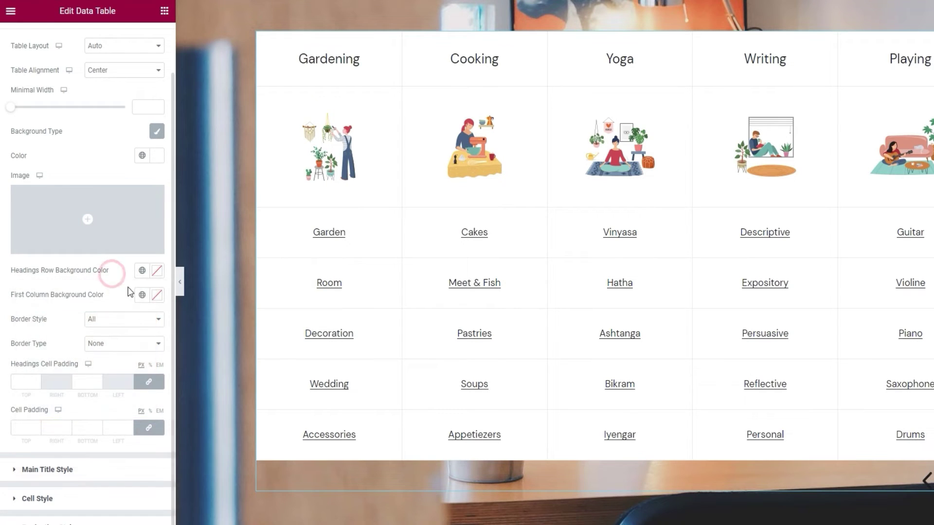
Try the muted red #CC7575 as the first column background color and reset it
{"action": "left_click", "coordinate": [157, 295]}
{"action": "left_click", "coordinate": [82, 358]}
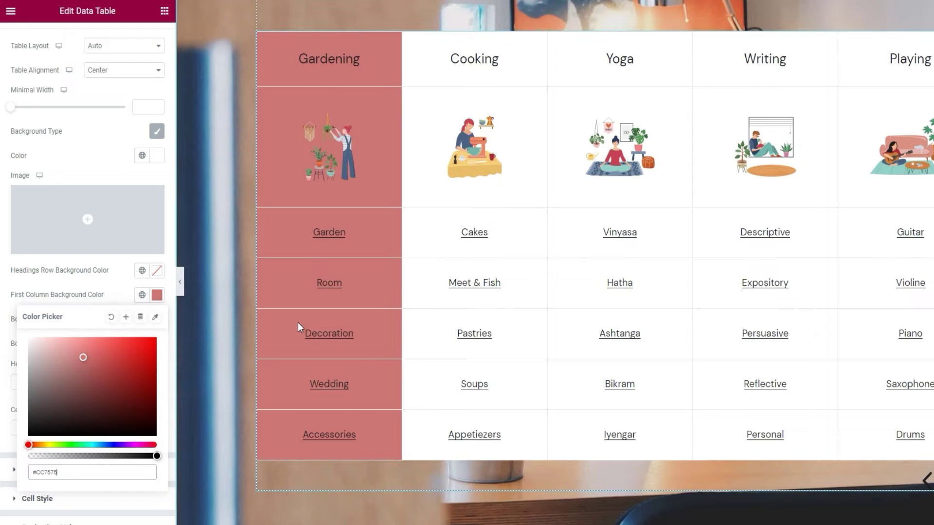
{"action": "left_click", "coordinate": [111, 317]}
{"action": "left_click", "coordinate": [110, 295]}
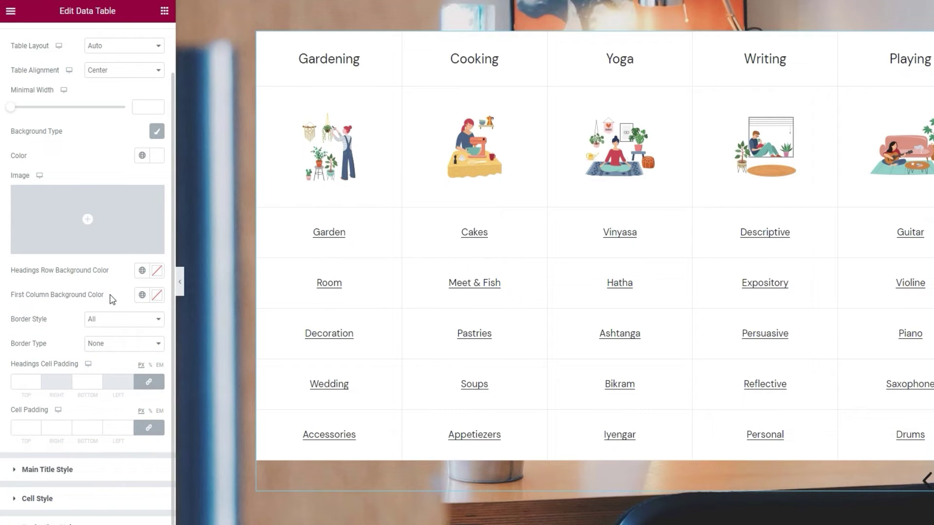
Set the table's border style to Inside Only with a Solid border type and a linked width of 7
{"action": "left_click", "coordinate": [119, 325]}
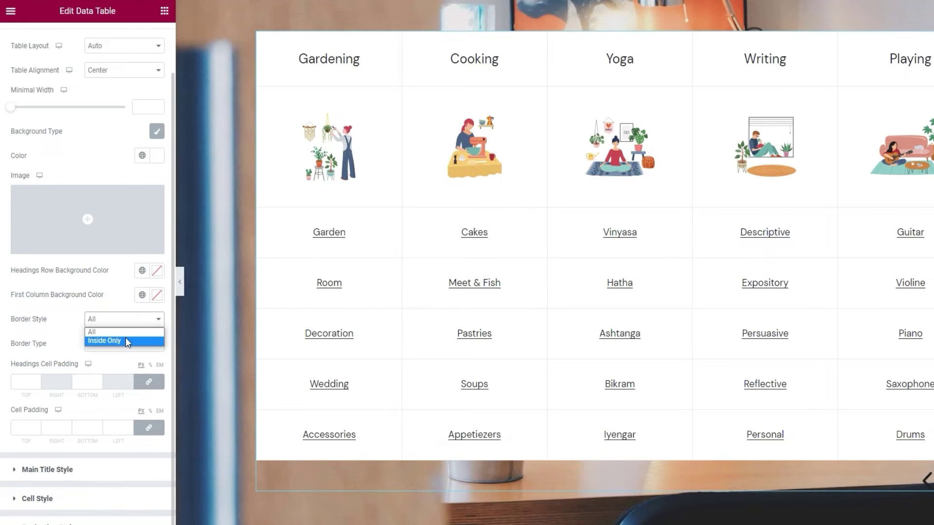
{"action": "left_click", "coordinate": [126, 340]}
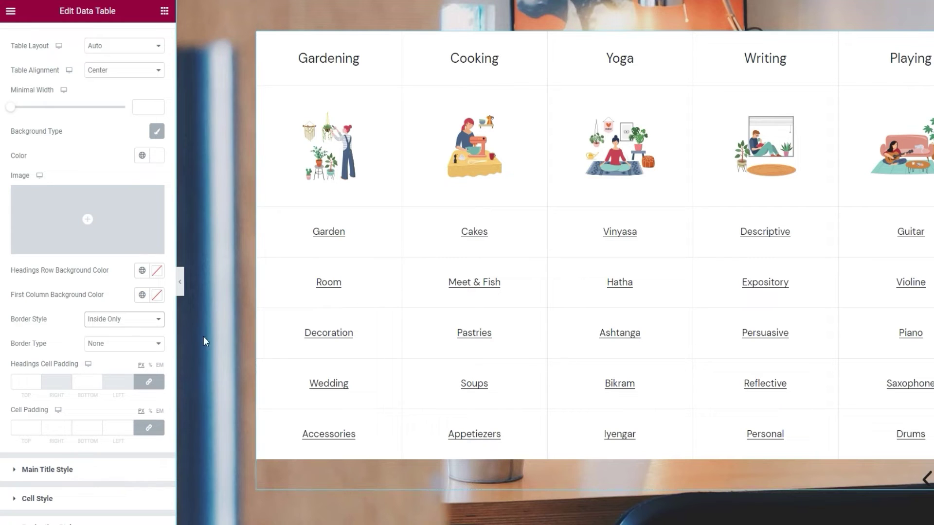
{"action": "left_click", "coordinate": [119, 345]}
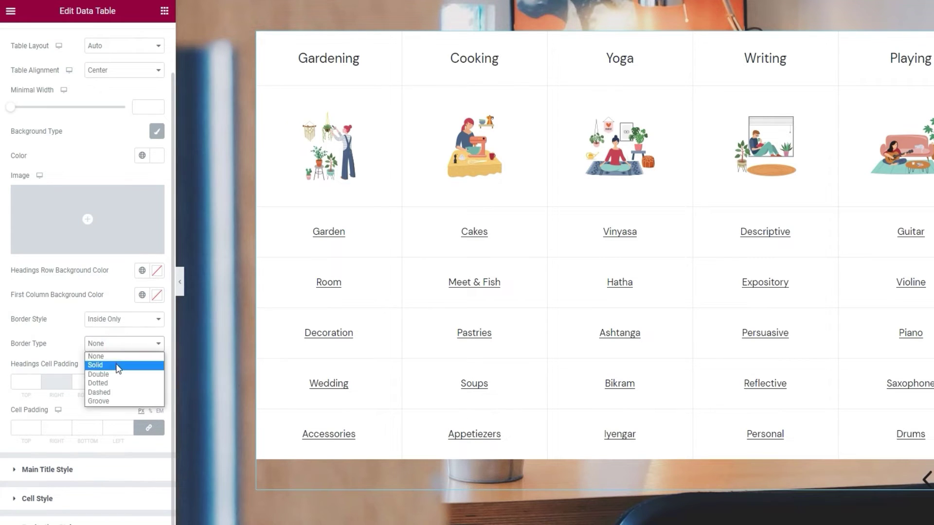
{"action": "left_click", "coordinate": [115, 364]}
{"action": "left_click", "coordinate": [37, 378]}
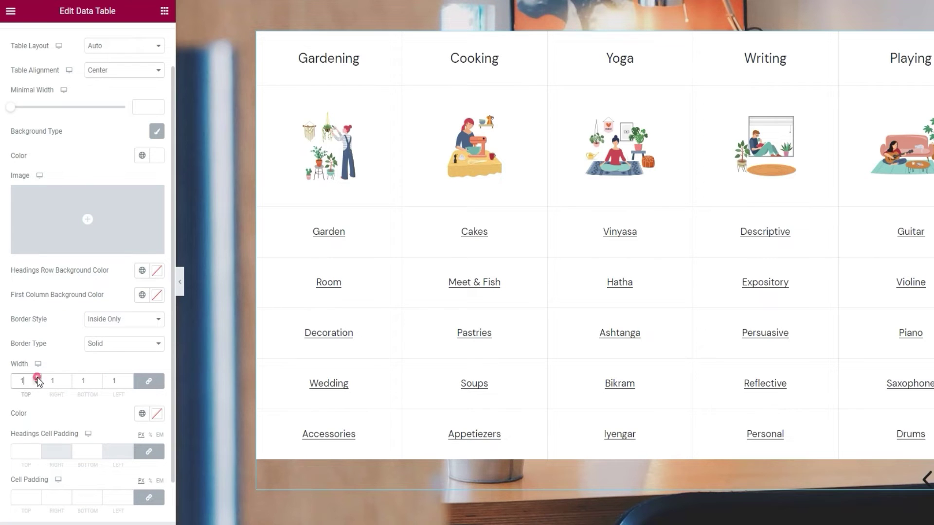
{"action": "left_click", "coordinate": [37, 378]}
{"action": "left_click", "coordinate": [37, 377]}
{"action": "left_click", "coordinate": [37, 378]}
{"action": "left_click", "coordinate": [37, 378]}
{"action": "left_click", "coordinate": [37, 378]}
{"action": "left_click", "coordinate": [37, 378]}
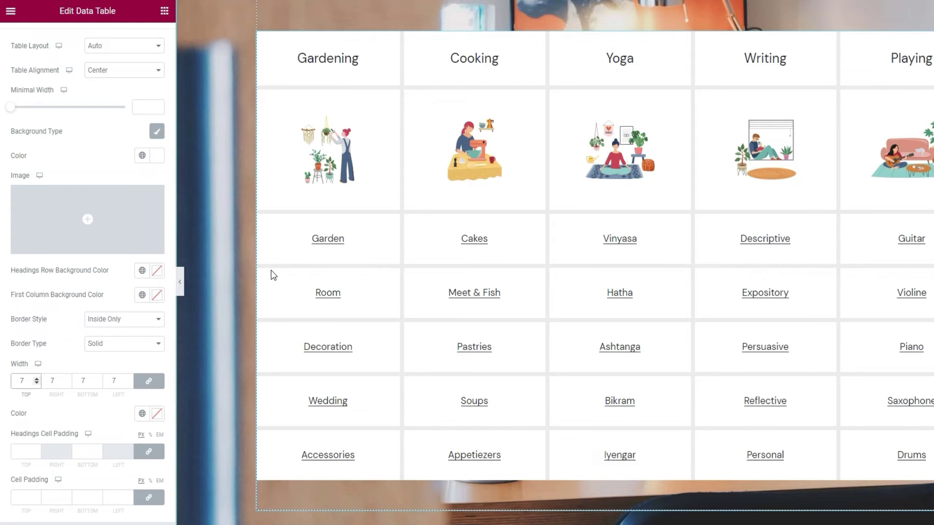
Switch the table's border style to All and set the border color to #dbdbdb
{"action": "left_click", "coordinate": [141, 320]}
{"action": "left_click", "coordinate": [129, 329]}
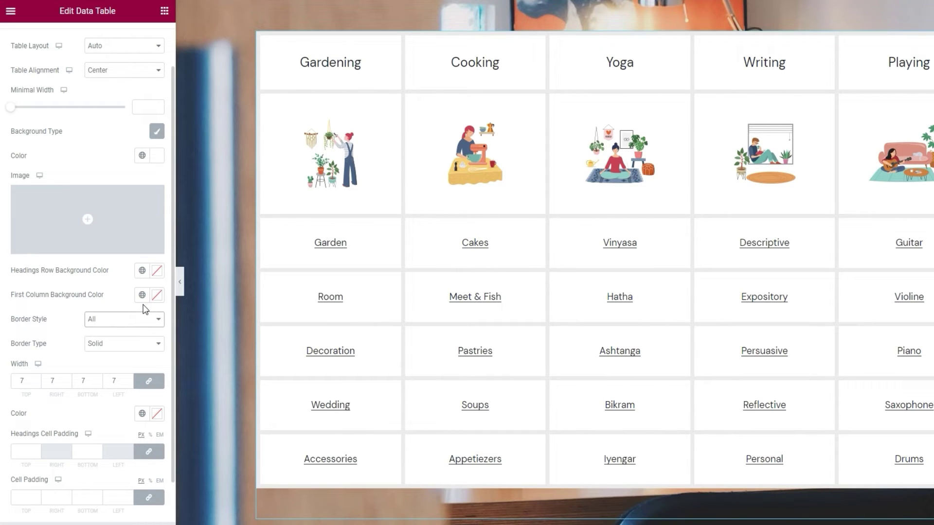
{"action": "left_click", "coordinate": [157, 413]}
{"action": "left_click", "coordinate": [109, 307]}
{"action": "left_click", "coordinate": [91, 292]}
{"action": "double_click", "coordinate": [81, 385]}
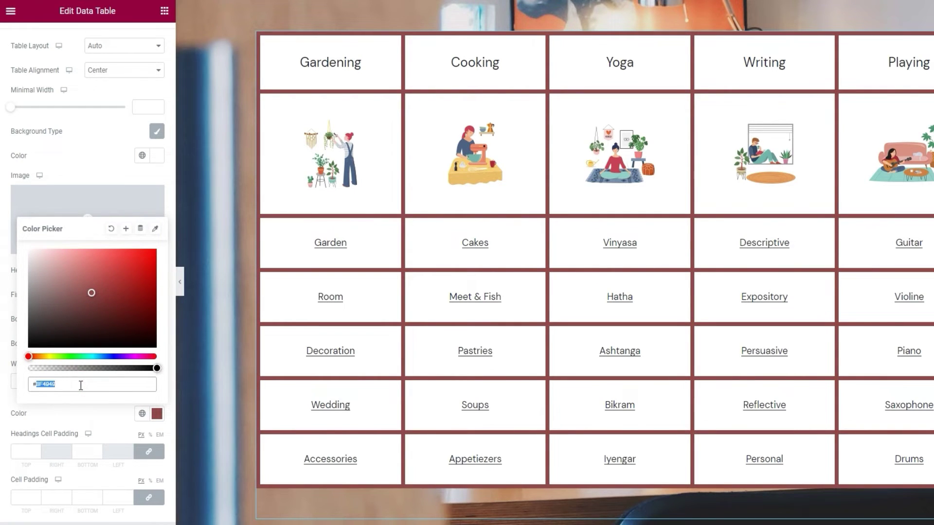
{"action": "type", "text": "dbdbdb"}
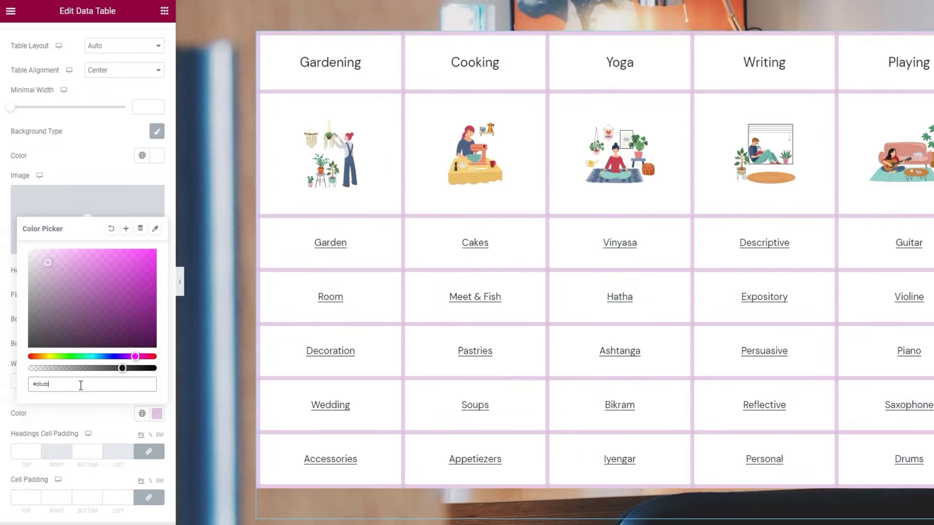
{"action": "left_click", "coordinate": [96, 420]}
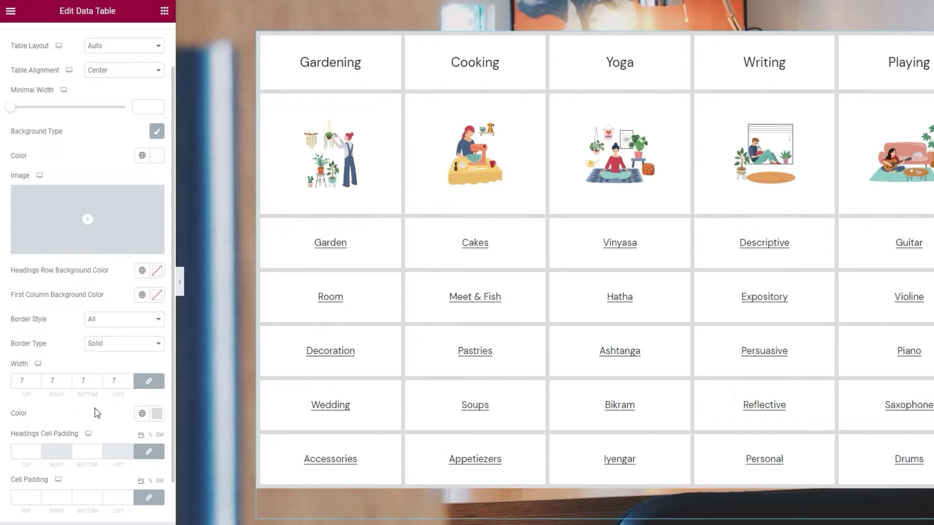
Set the table's border width to 1 on all sides
{"action": "left_click", "coordinate": [22, 378]}
{"action": "double_click", "coordinate": [20, 379]}
{"action": "type", "text": "1"}
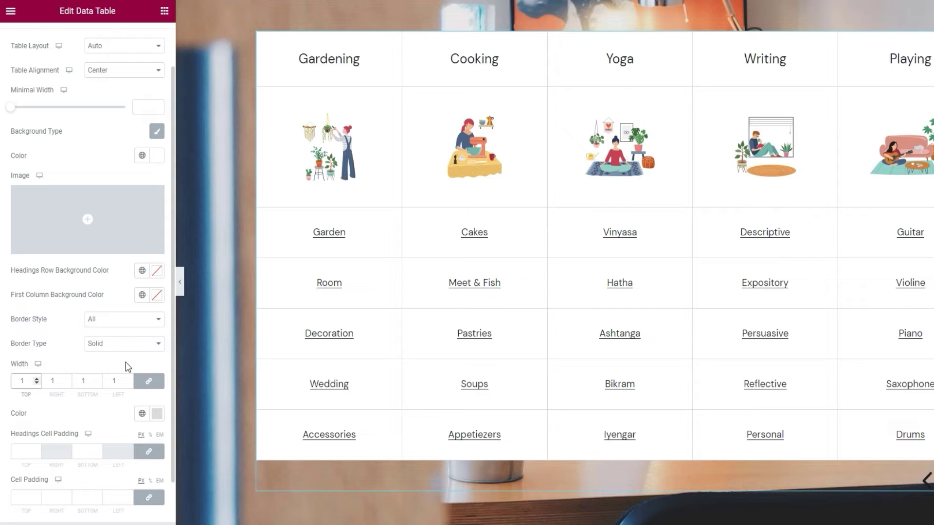
Set the headings cell padding to 29 px at the top and bottom
{"action": "scroll", "coordinate": [125, 362], "scroll_direction": "down", "scroll_amount": 1}
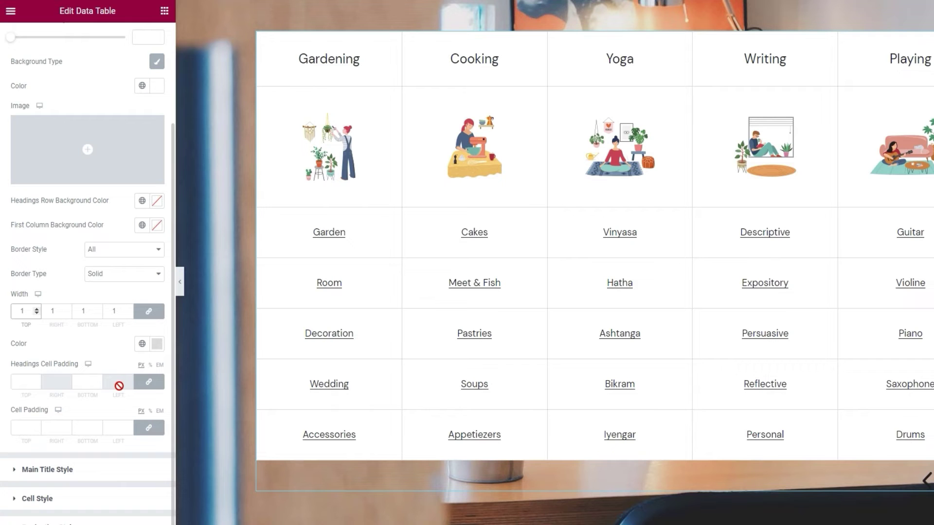
{"action": "left_click", "coordinate": [36, 377]}
{"action": "left_click", "coordinate": [36, 377]}
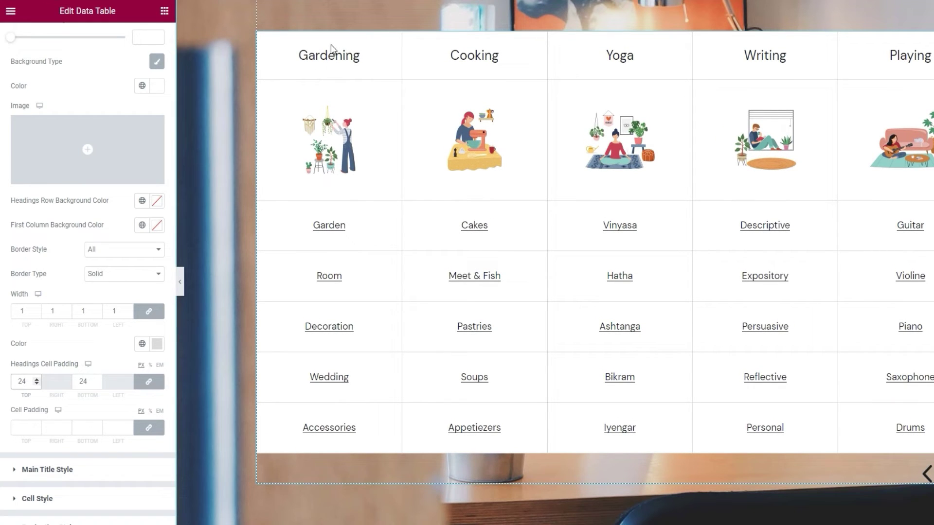
{"action": "double_click", "coordinate": [26, 384]}
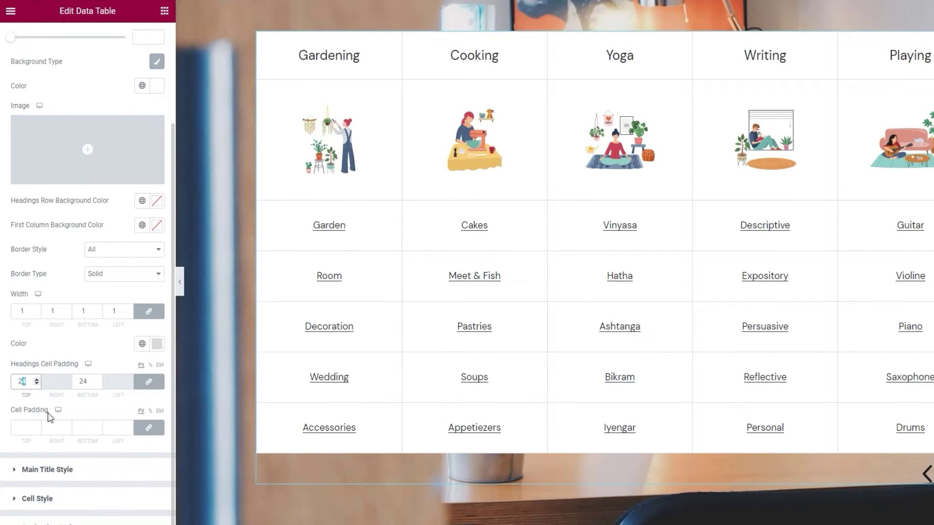
{"action": "type", "text": "29"}
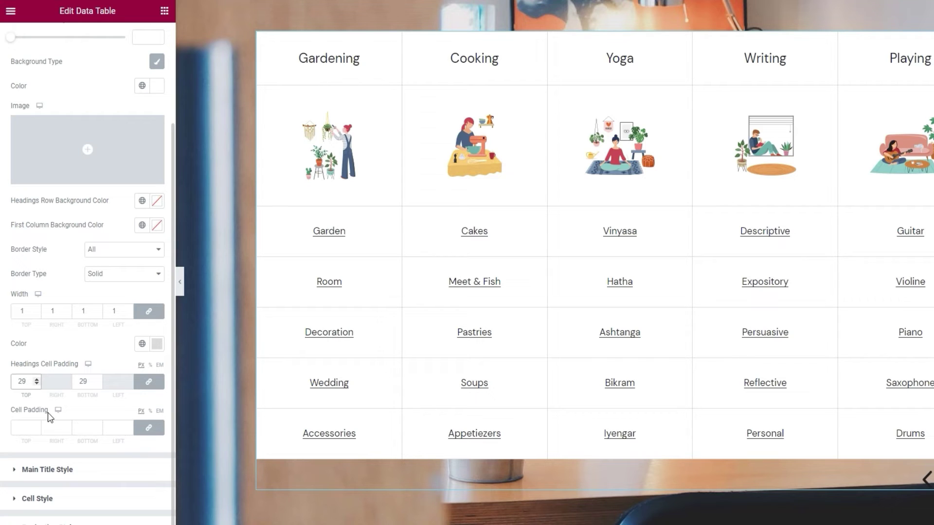
Unlink the cell padding and set it to 17 px for top and bottom and 0 for right and left
{"action": "left_click", "coordinate": [37, 425]}
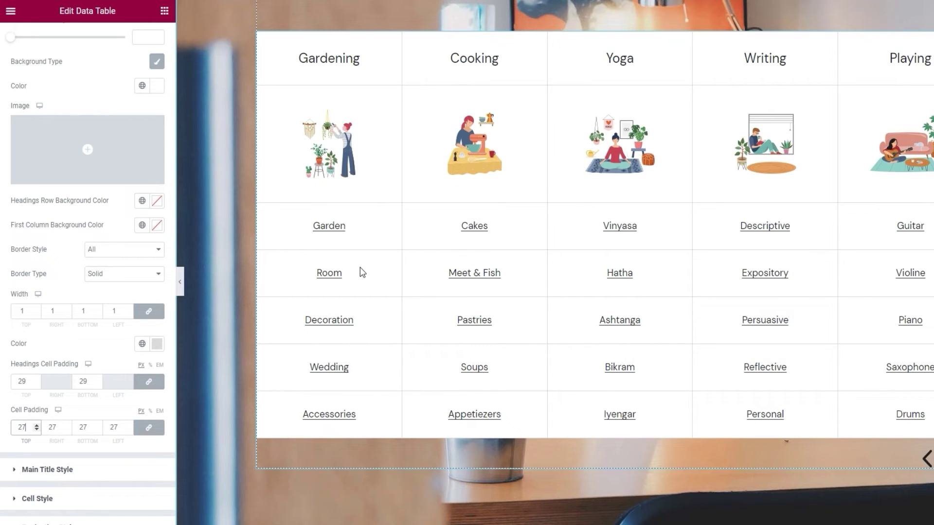
{"action": "double_click", "coordinate": [23, 428]}
{"action": "type", "text": "0"}
{"action": "left_click", "coordinate": [149, 428]}
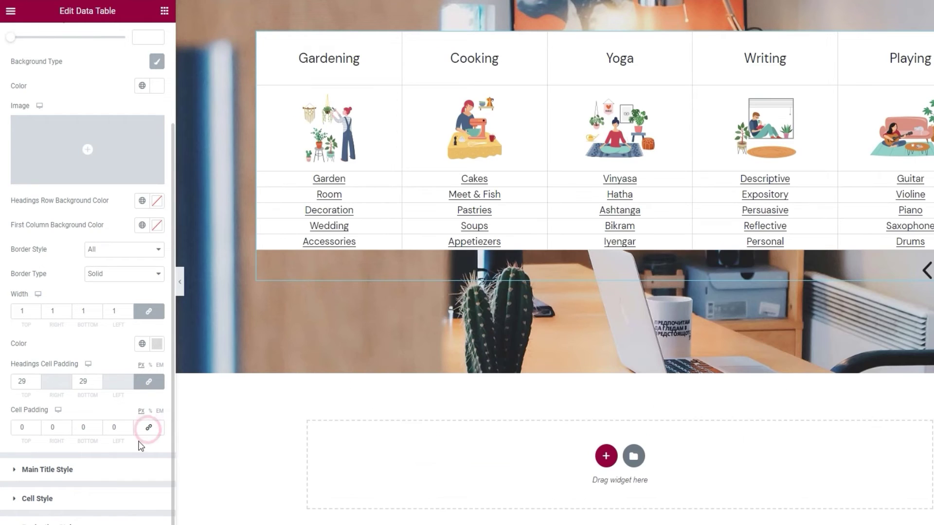
{"action": "double_click", "coordinate": [18, 426]}
{"action": "type", "text": "17"}
{"action": "double_click", "coordinate": [81, 427]}
{"action": "type", "text": "17"}
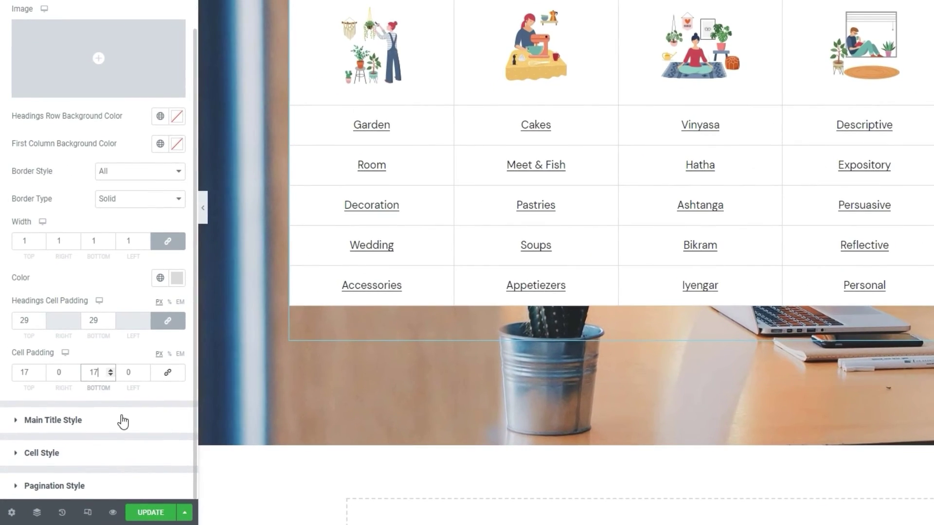
Review the main title tag options, keep Default, and set the main title color to black #000000
{"action": "left_click", "coordinate": [96, 444]}
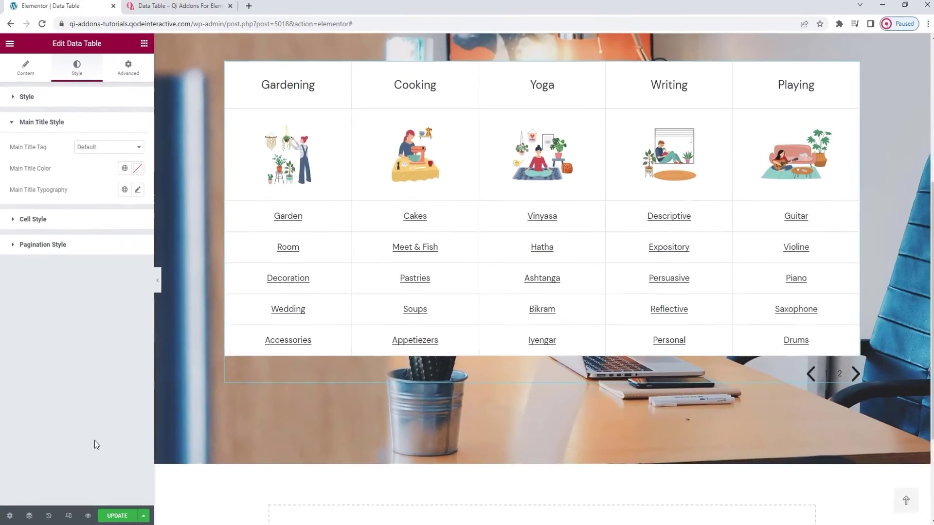
{"action": "left_click_drag", "start_coordinate": [931, 360], "coordinate": [932, 323]}
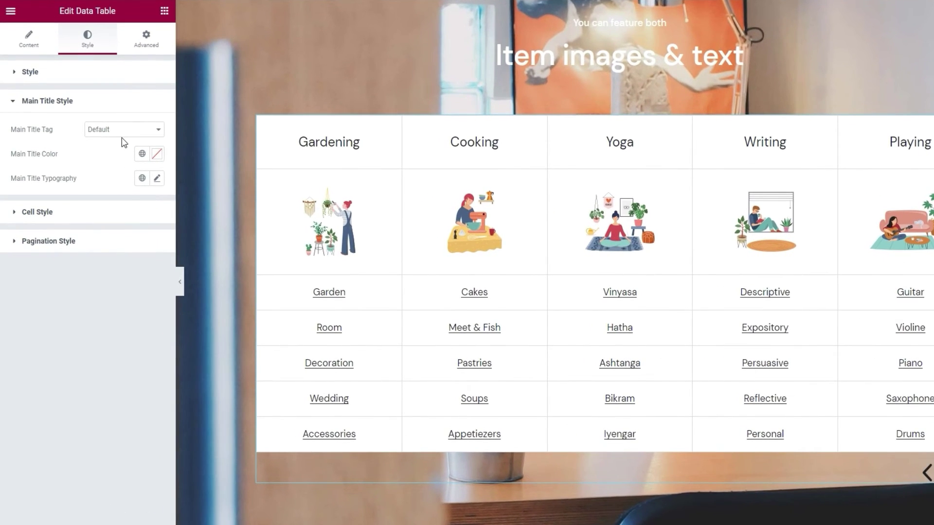
{"action": "left_click", "coordinate": [108, 149]}
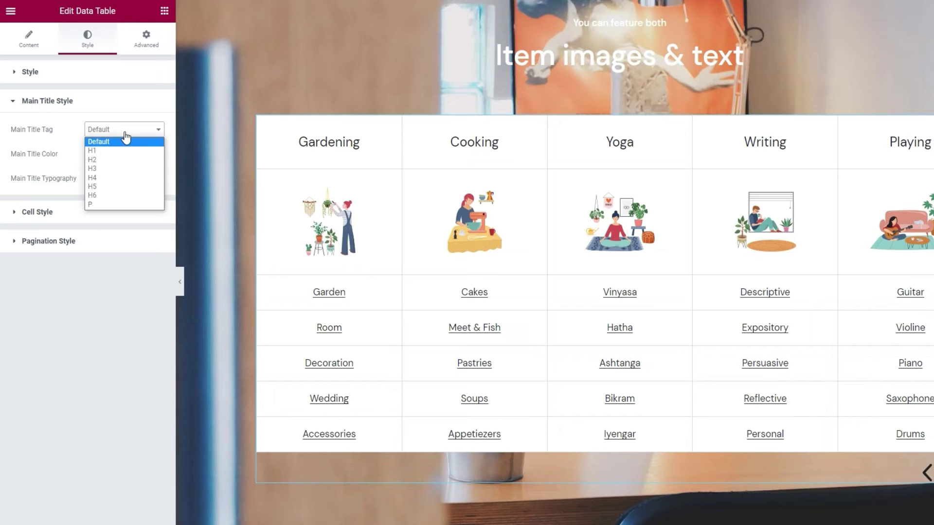
{"action": "left_click", "coordinate": [125, 129]}
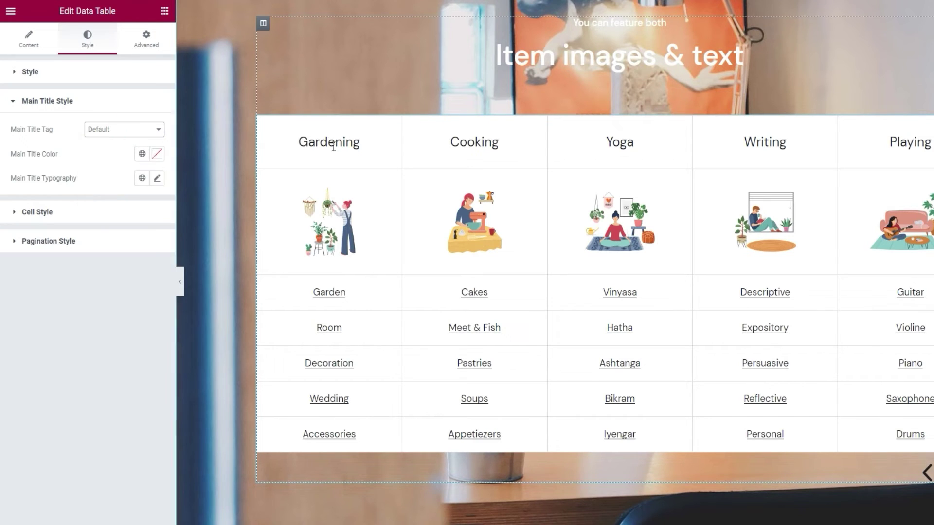
{"action": "left_click", "coordinate": [157, 156]}
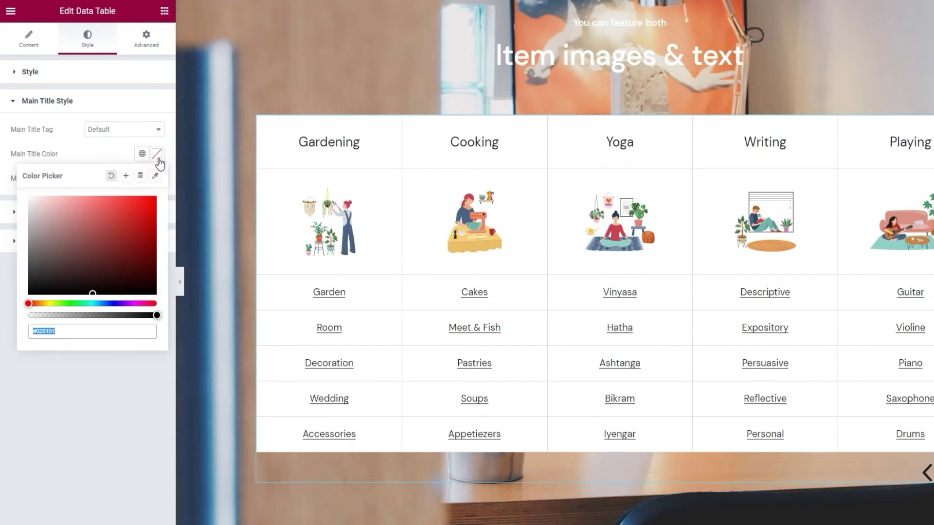
{"action": "left_click", "coordinate": [91, 212]}
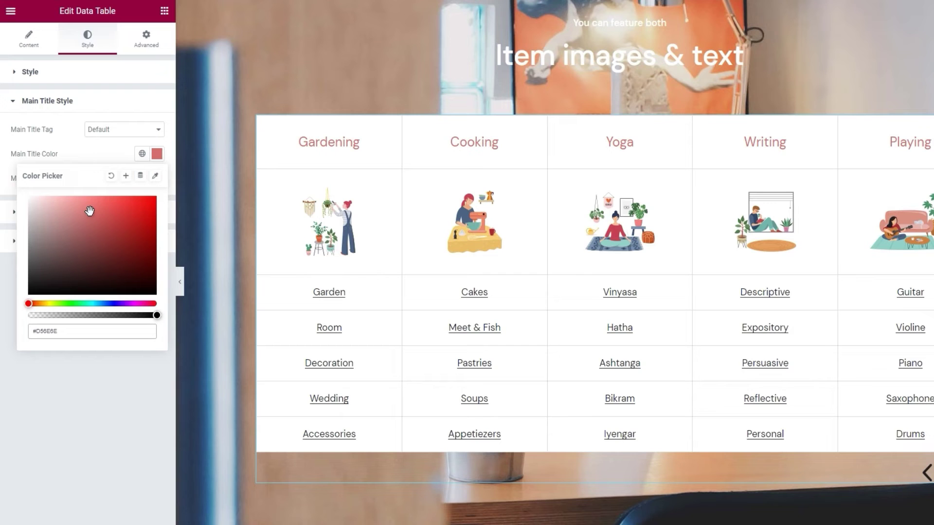
{"action": "mouse_move", "coordinate": [90, 211]}
{"action": "left_mouse_down"}
{"action": "mouse_move", "coordinate": [49, 212]}
{"action": "mouse_move", "coordinate": [7, 309]}
{"action": "left_mouse_up"}
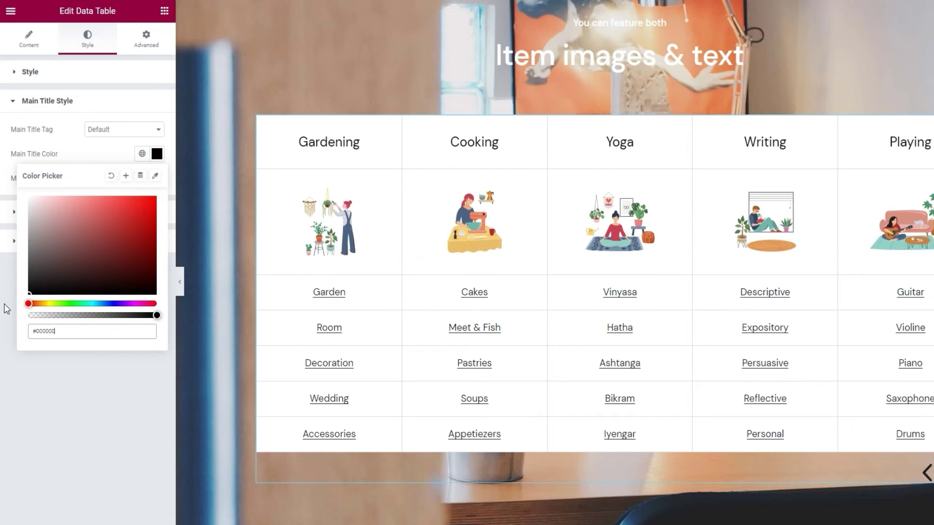
{"action": "left_click", "coordinate": [96, 155]}
Browse the main title font families, keep the Default family, and set the font size to 17 px
{"action": "left_click", "coordinate": [158, 178]}
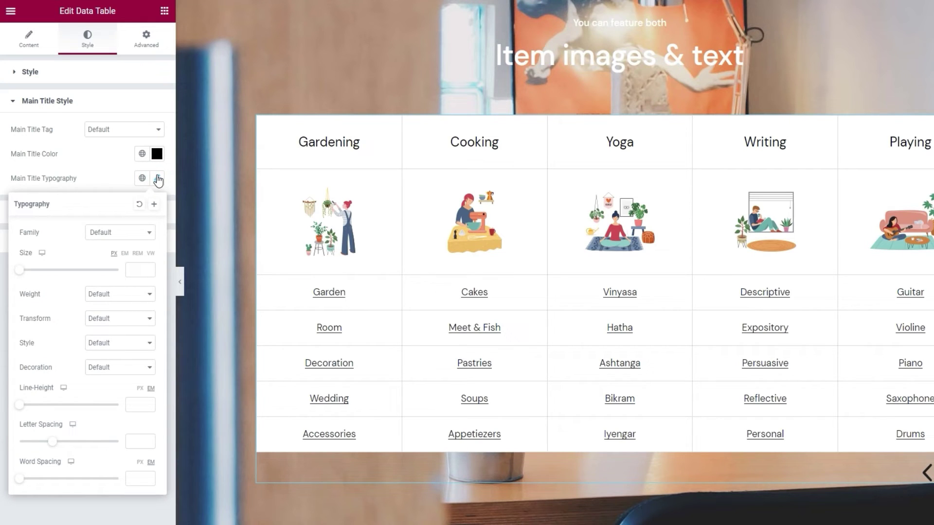
{"action": "left_click", "coordinate": [132, 237]}
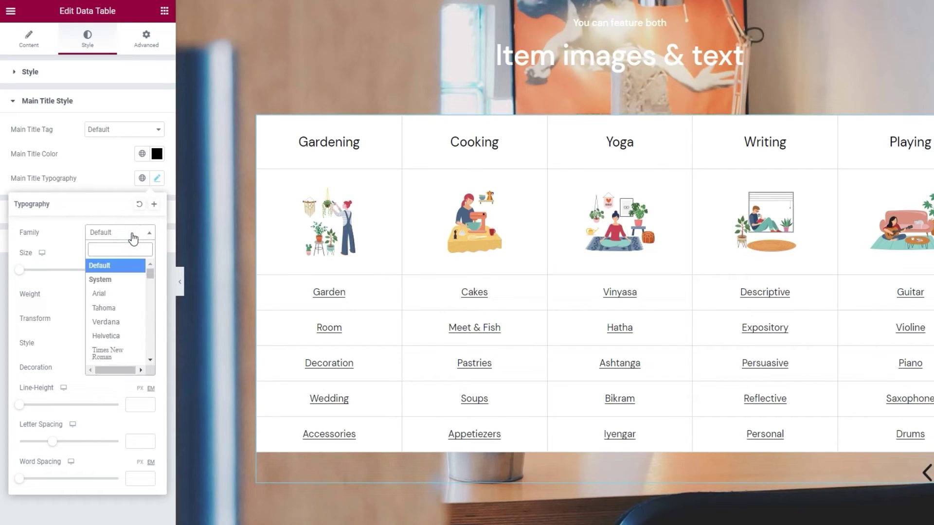
{"action": "scroll", "coordinate": [118, 276], "scroll_direction": "down", "scroll_amount": 5}
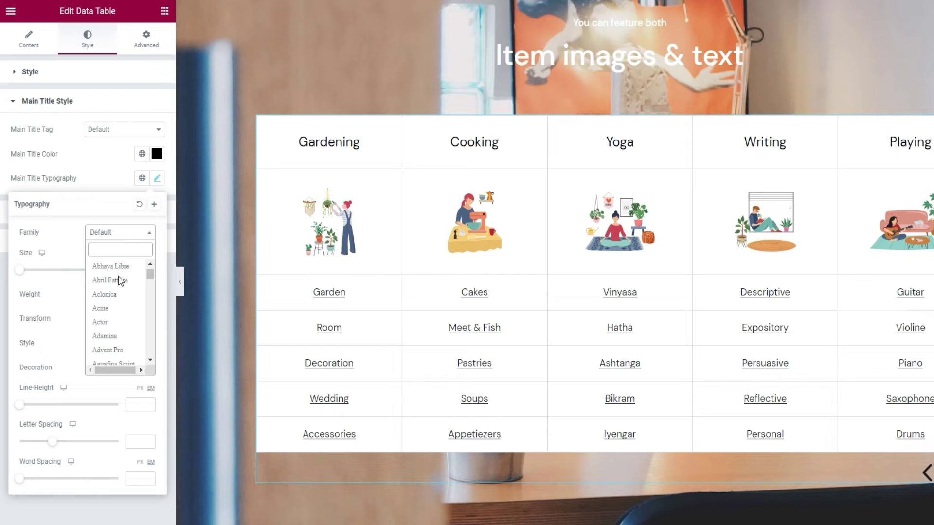
{"action": "scroll", "coordinate": [118, 275], "scroll_direction": "up", "scroll_amount": 5}
{"action": "left_click", "coordinate": [60, 252]}
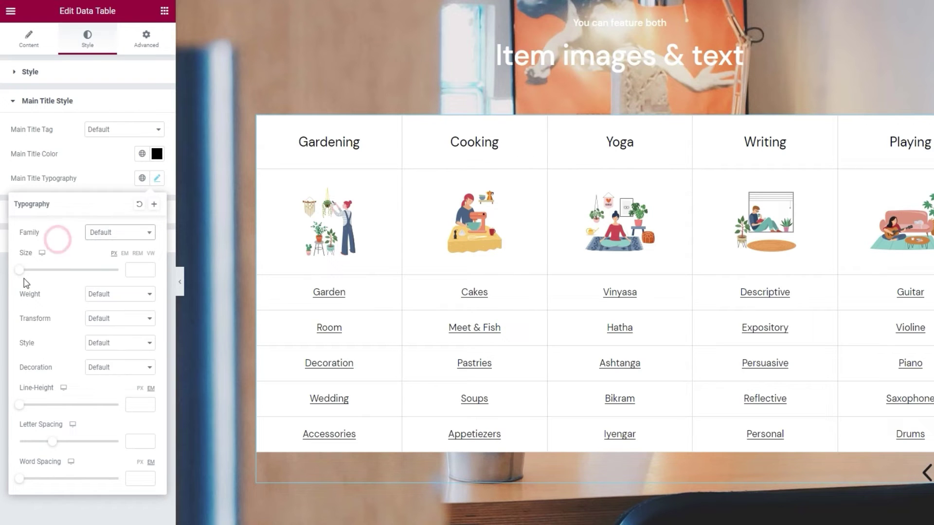
{"action": "left_click_drag", "start_coordinate": [18, 270], "coordinate": [30, 276]}
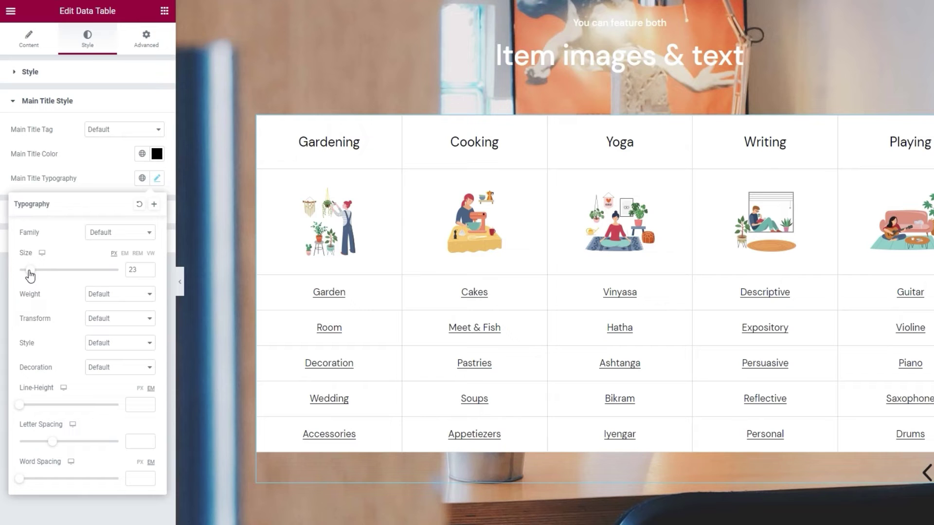
{"action": "double_click", "coordinate": [140, 271]}
{"action": "type", "text": "17"}
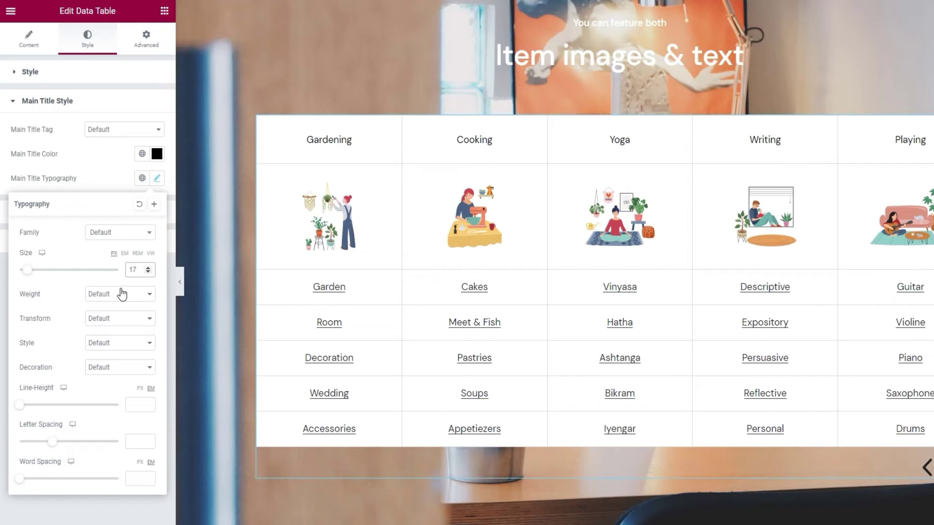
Set the main title font weight to 500 and its text transform to Uppercase
{"action": "left_click", "coordinate": [121, 295]}
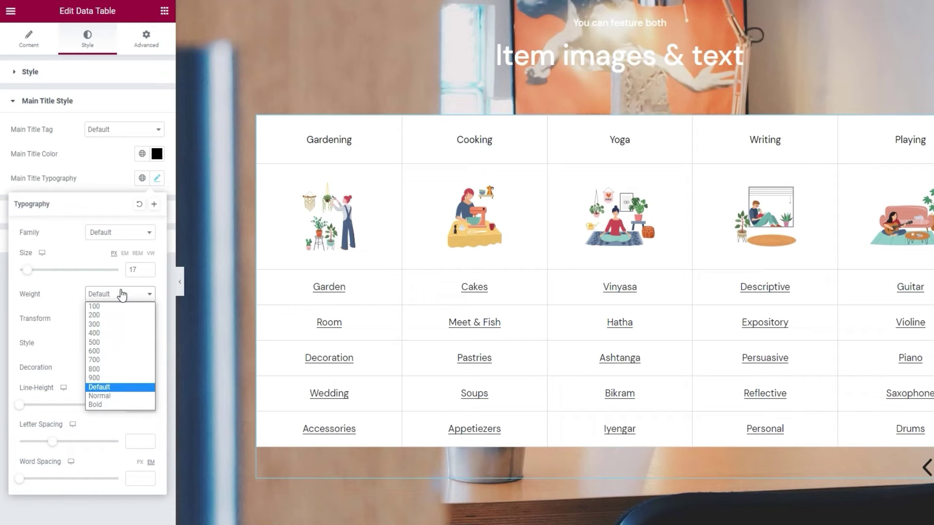
{"action": "left_click", "coordinate": [115, 342]}
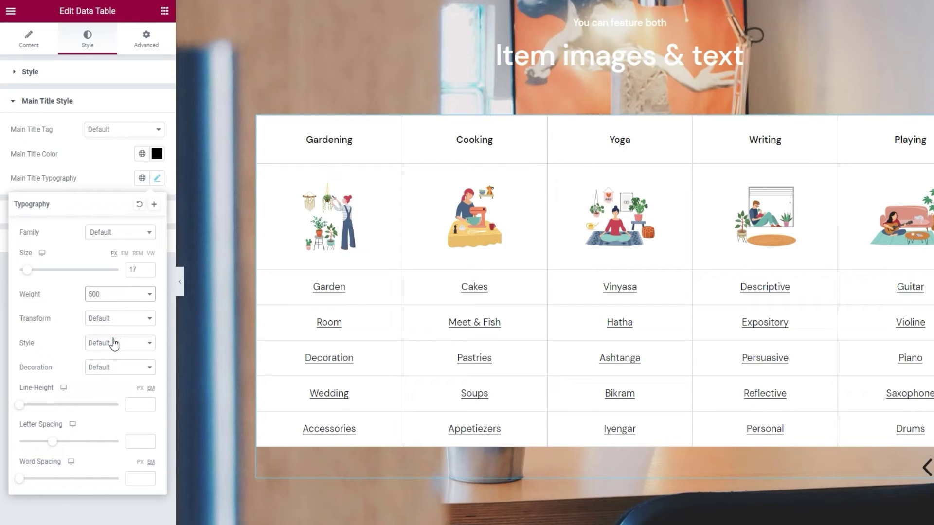
{"action": "left_click", "coordinate": [130, 319]}
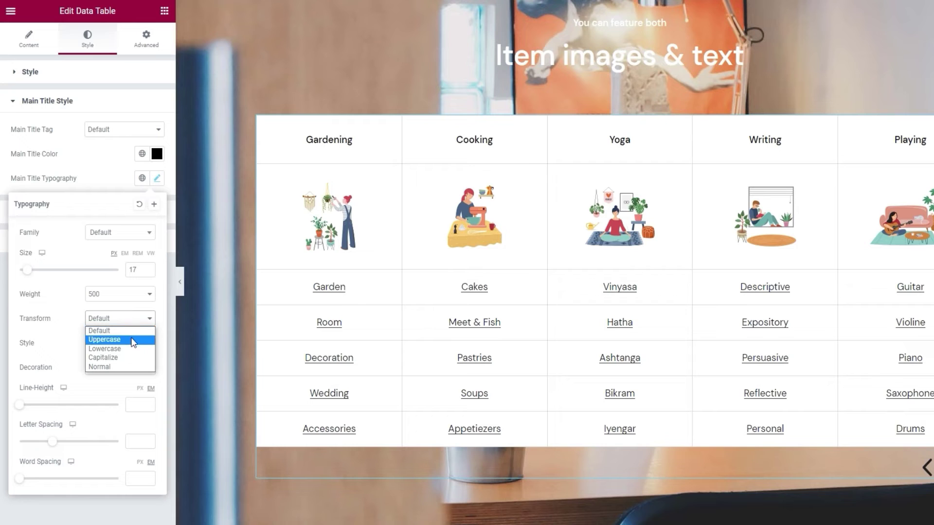
{"action": "left_click", "coordinate": [131, 339]}
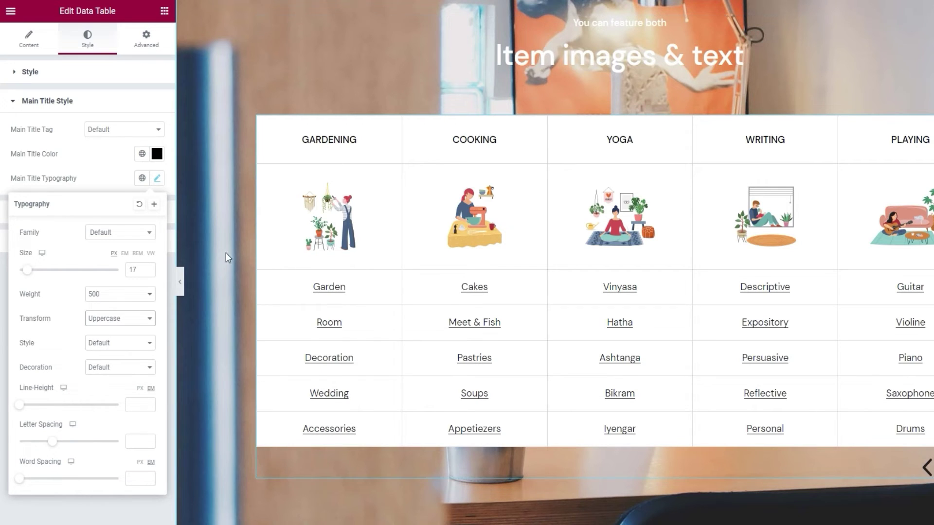
Review the main title's font style and decoration options, keeping Default for both
{"action": "left_click", "coordinate": [146, 344]}
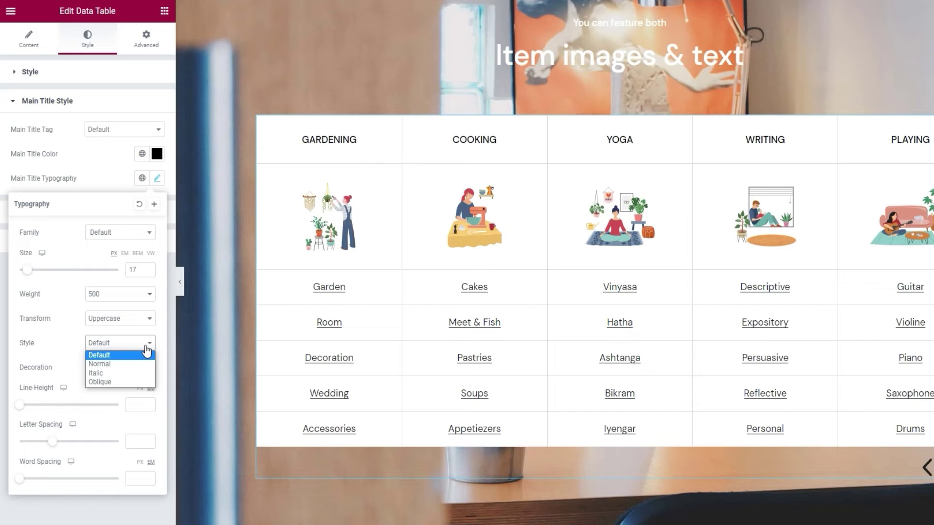
{"action": "left_click", "coordinate": [147, 345]}
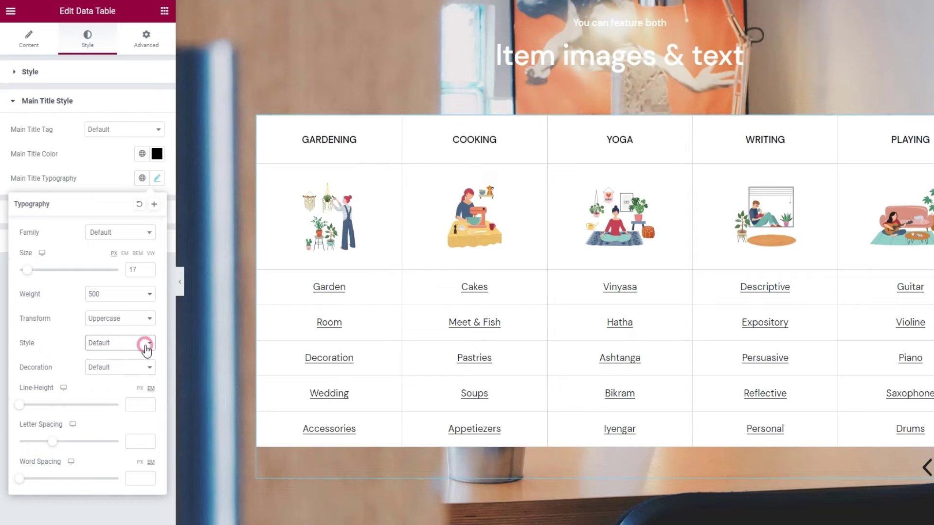
{"action": "left_click", "coordinate": [132, 368]}
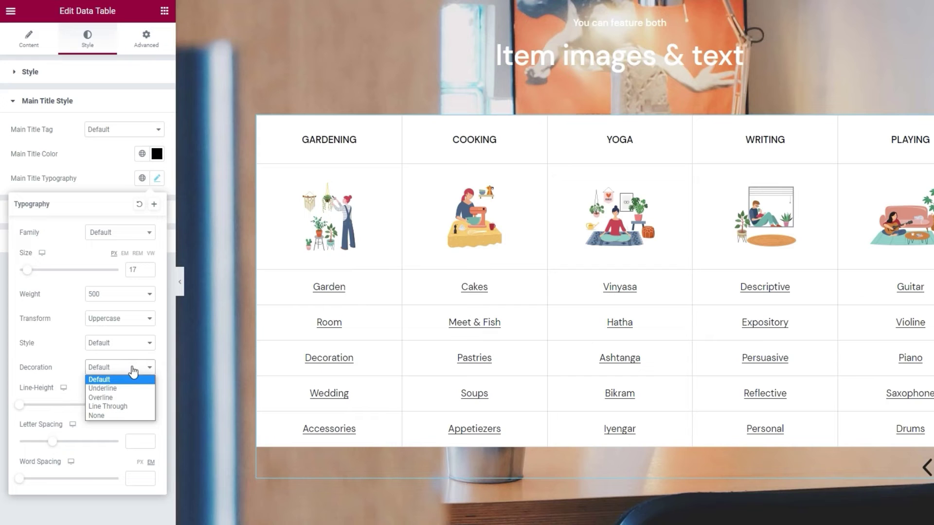
{"action": "left_click", "coordinate": [133, 372]}
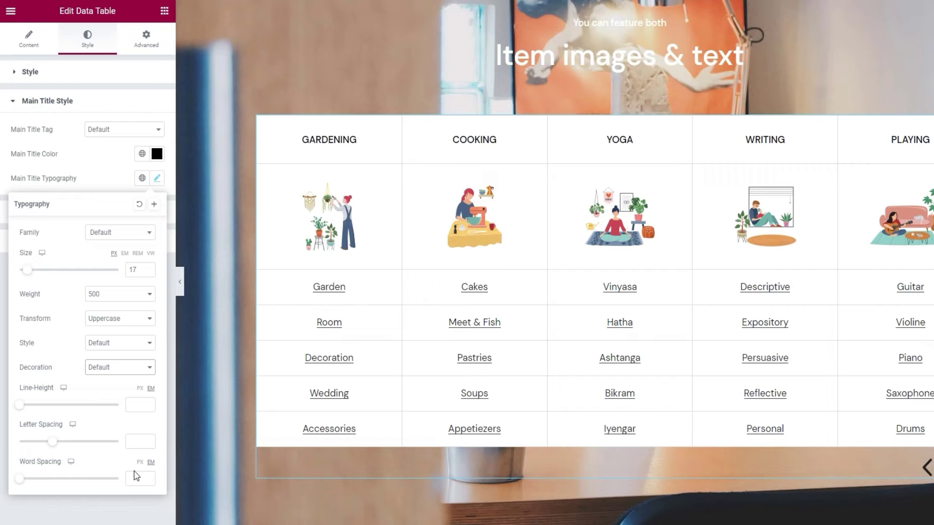
{"action": "left_click", "coordinate": [109, 185]}
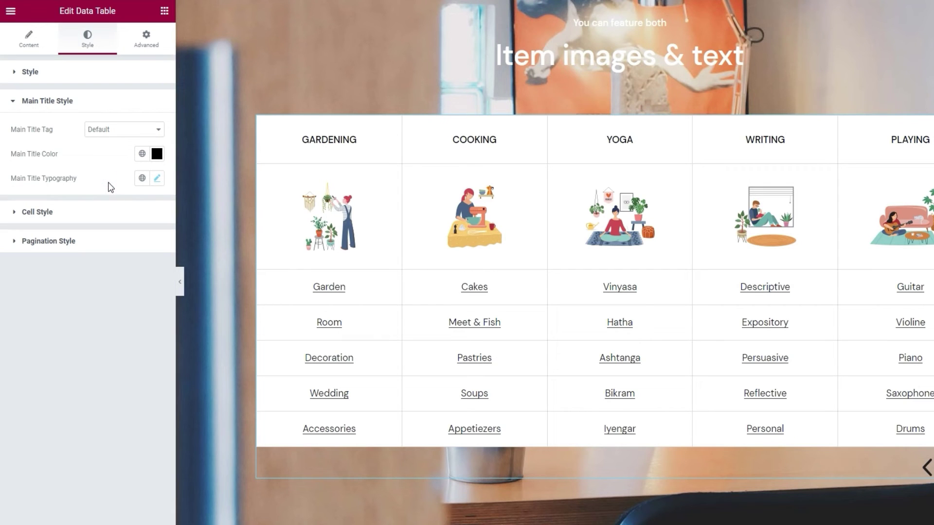
Set the cell text color to black #000000 in the cell style settings
{"action": "left_click", "coordinate": [100, 217]}
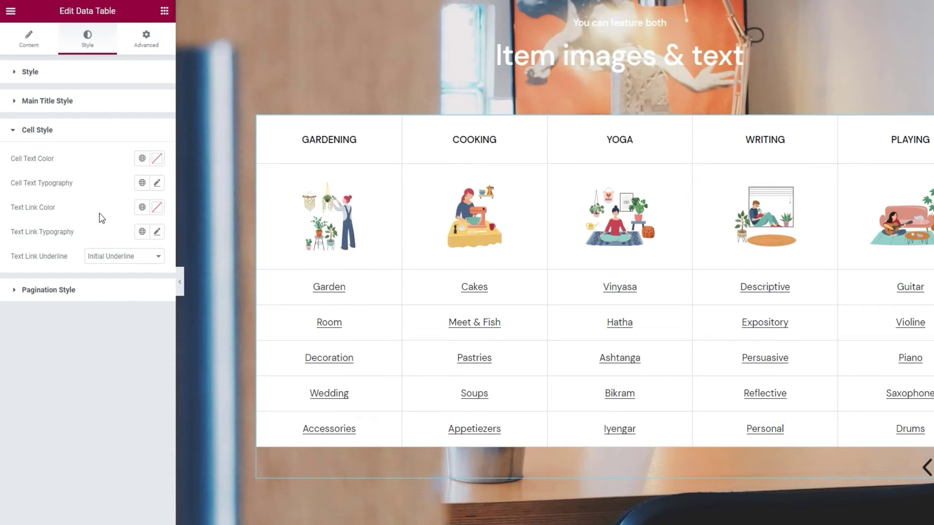
{"action": "left_click", "coordinate": [156, 158]}
{"action": "left_click", "coordinate": [98, 217]}
{"action": "left_click", "coordinate": [79, 212]}
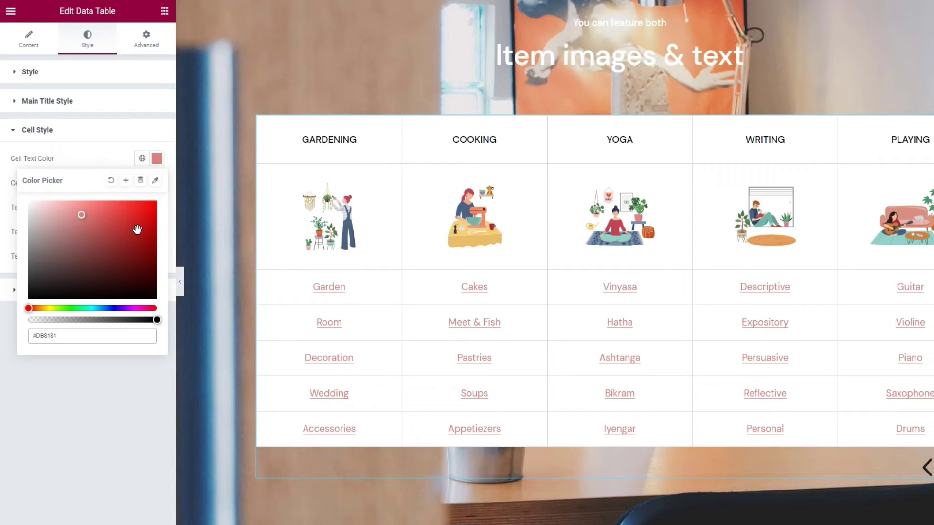
{"action": "left_click_drag", "start_coordinate": [33, 289], "coordinate": [21, 301]}
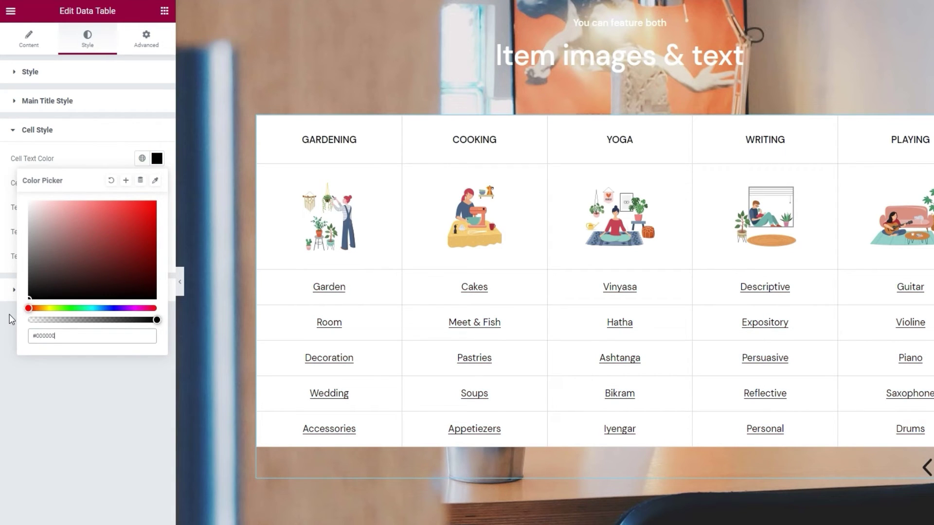
{"action": "left_click", "coordinate": [95, 157]}
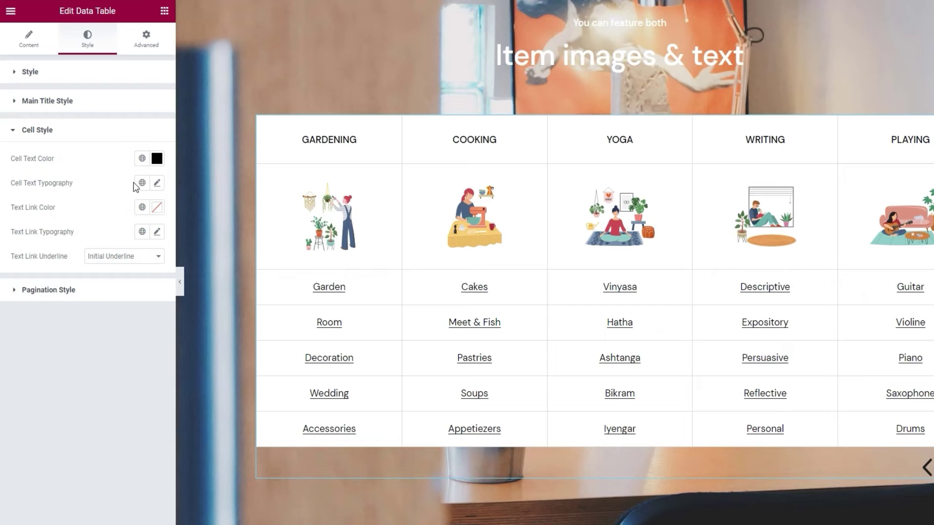
Set the cell text typography weight to 500
{"action": "left_click", "coordinate": [156, 184]}
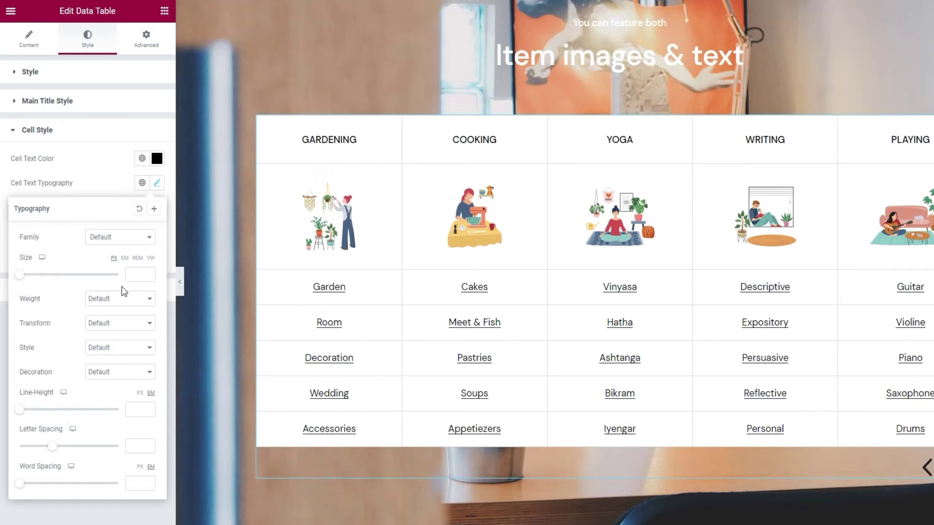
{"action": "left_click", "coordinate": [119, 298]}
{"action": "left_click", "coordinate": [118, 347]}
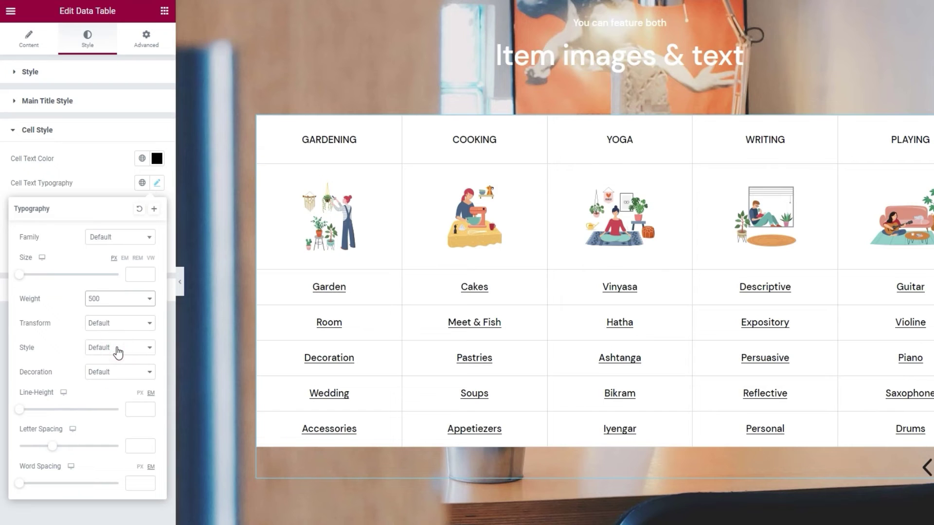
{"action": "left_click", "coordinate": [103, 180]}
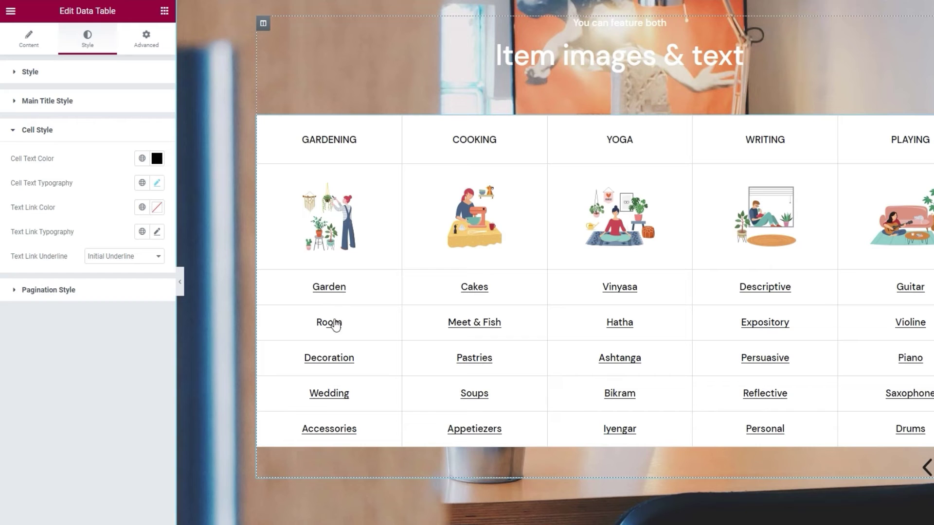
Try a light red color for the table's text links
{"action": "left_click", "coordinate": [156, 207]}
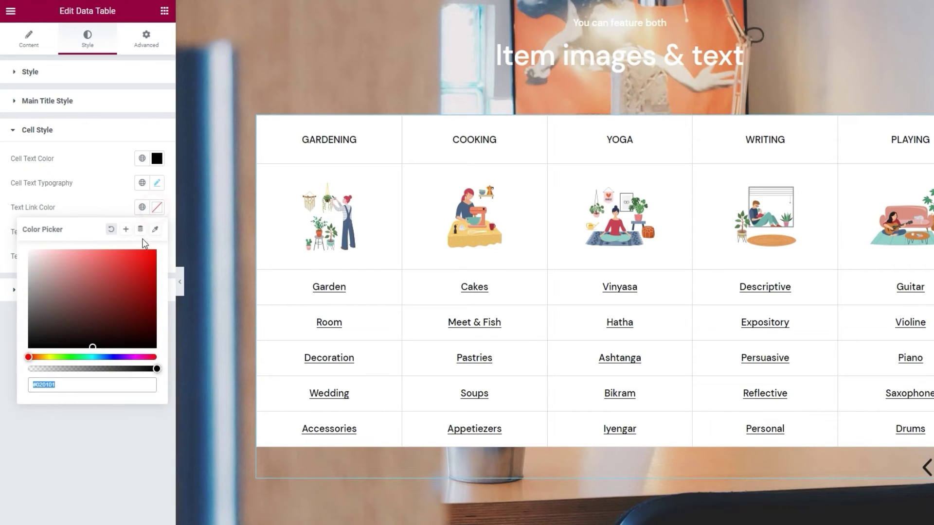
{"action": "left_click_drag", "start_coordinate": [113, 267], "coordinate": [98, 264]}
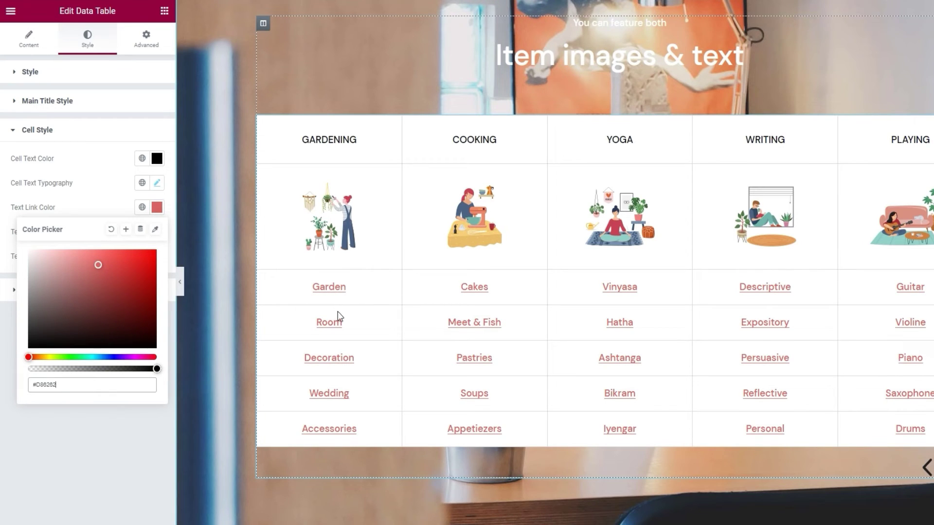
{"action": "left_click", "coordinate": [113, 233]}
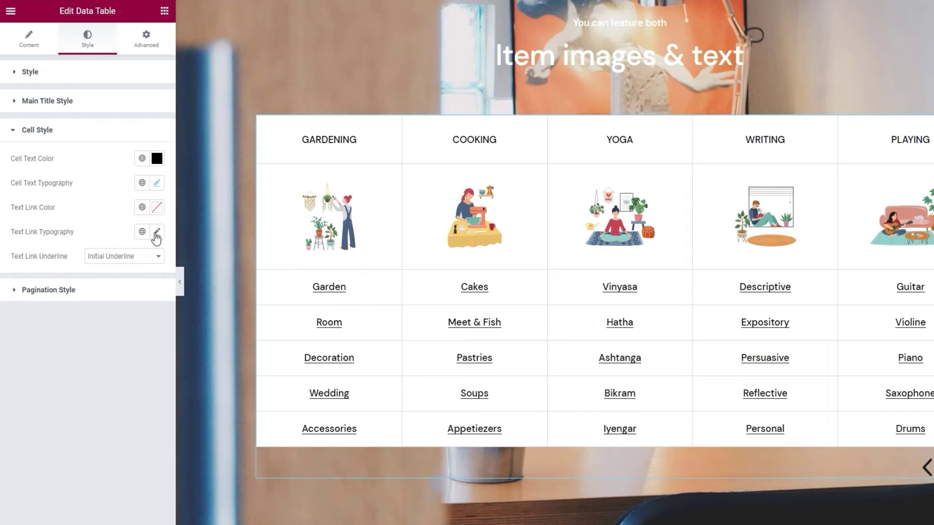
Review the text link typography settings without changing any value
{"action": "left_click", "coordinate": [154, 236]}
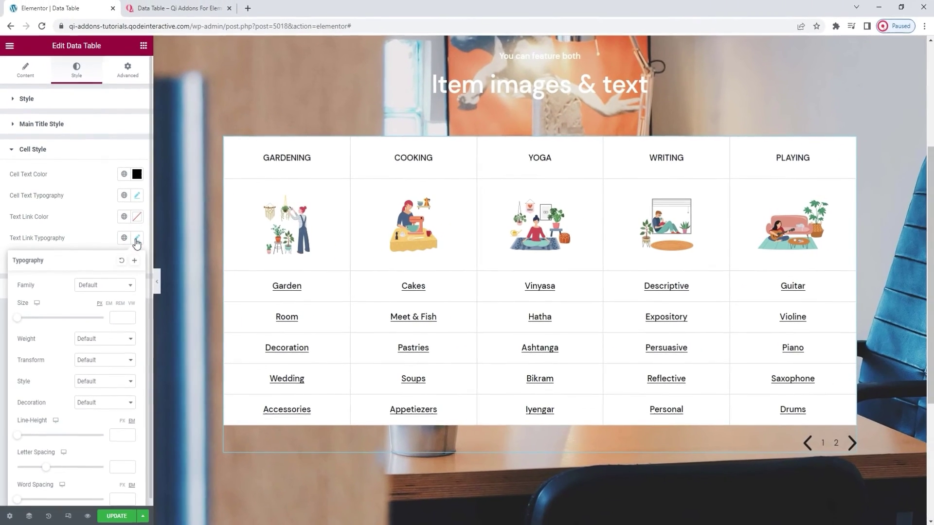
{"action": "scroll", "coordinate": [114, 282], "scroll_direction": "down", "scroll_amount": 1}
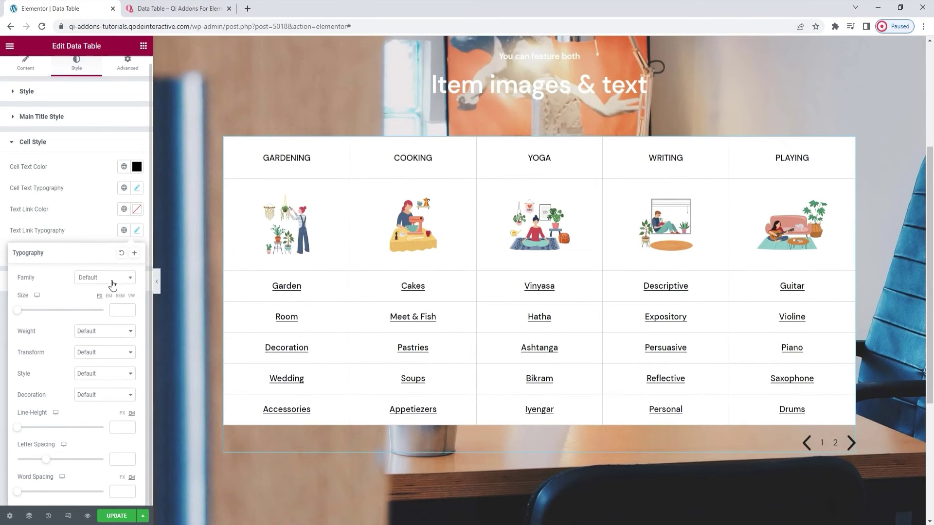
{"action": "left_click", "coordinate": [98, 233]}
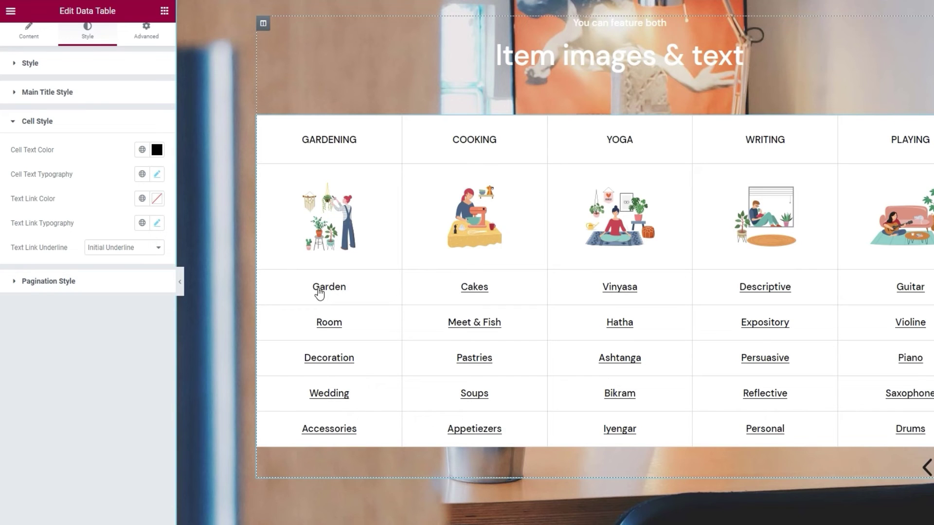
Try Hover Underline on the text links, and set the text link underline to None
{"action": "left_click", "coordinate": [147, 246]}
{"action": "left_click", "coordinate": [146, 278]}
{"action": "left_click", "coordinate": [149, 247]}
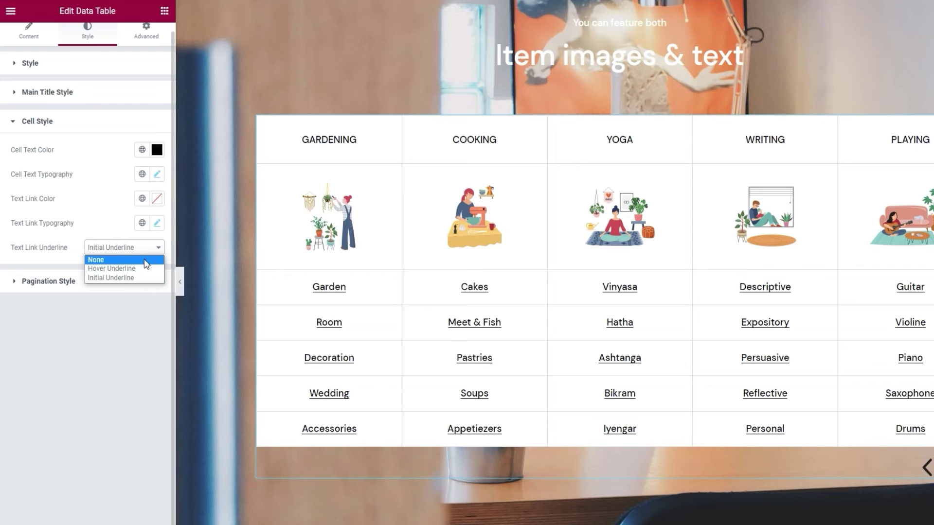
{"action": "left_click", "coordinate": [144, 268]}
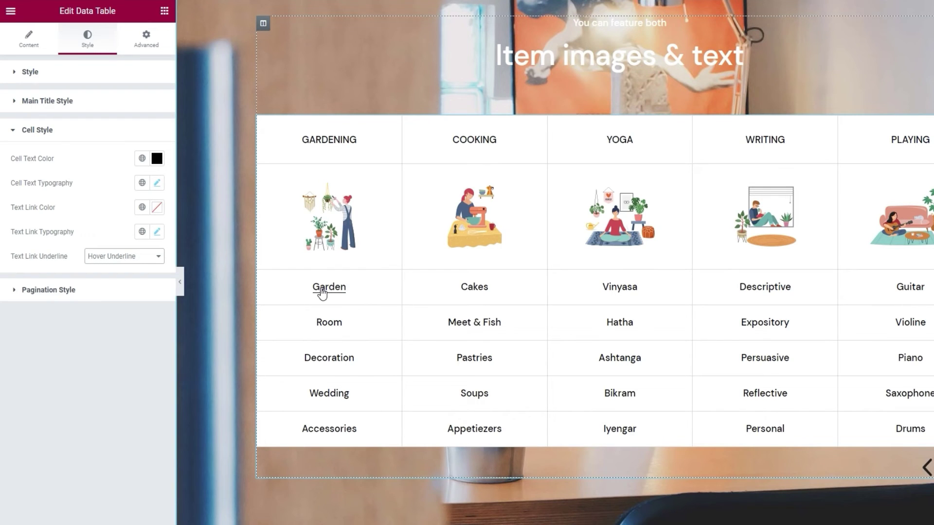
{"action": "left_click", "coordinate": [150, 256]}
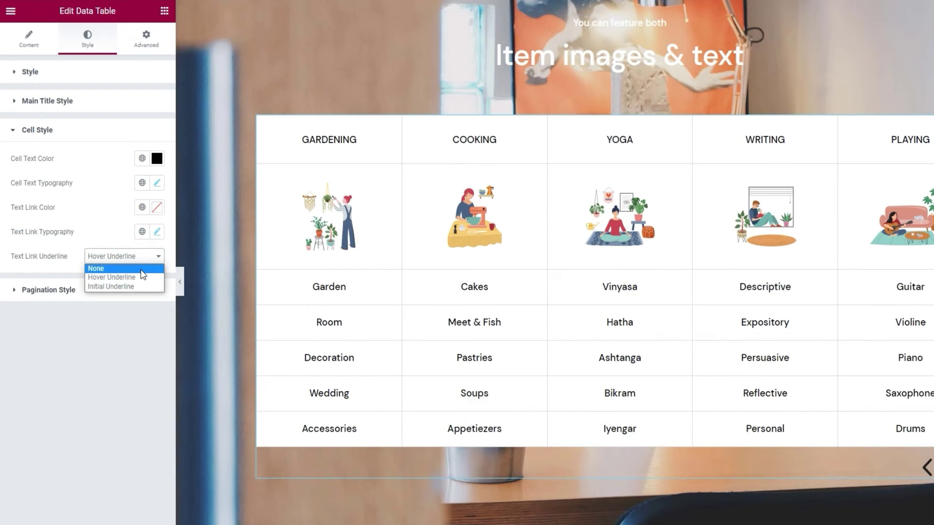
{"action": "left_click", "coordinate": [141, 269]}
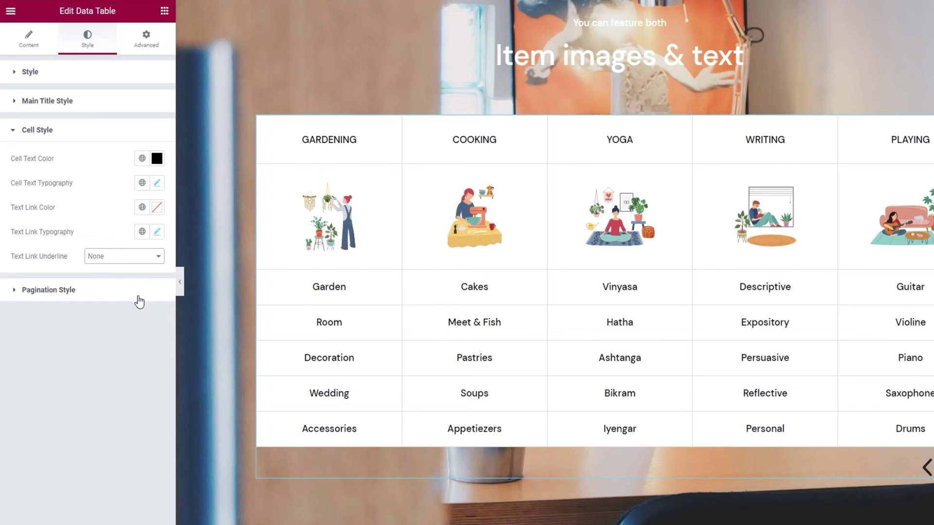
Try the Left and Center pagination alignments, and set the alignment back to Right
{"action": "left_click", "coordinate": [126, 291]}
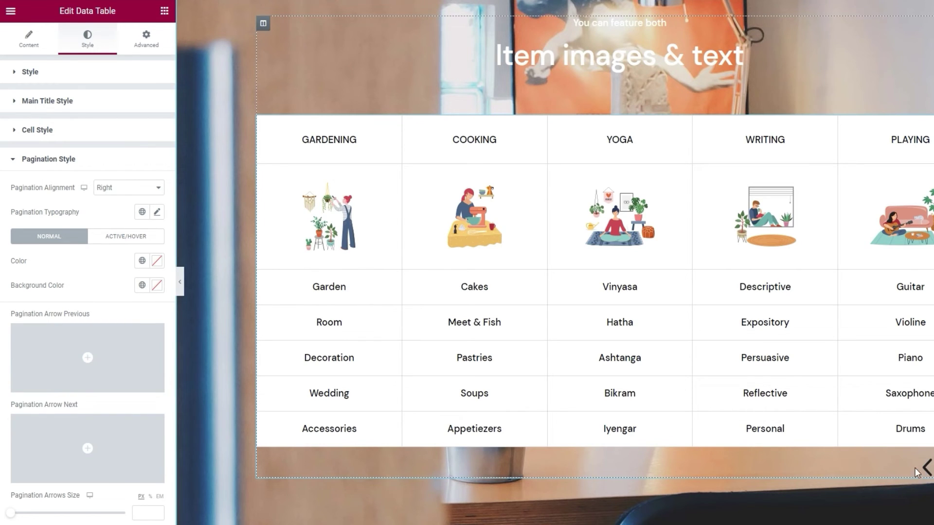
{"action": "left_click", "coordinate": [129, 187]}
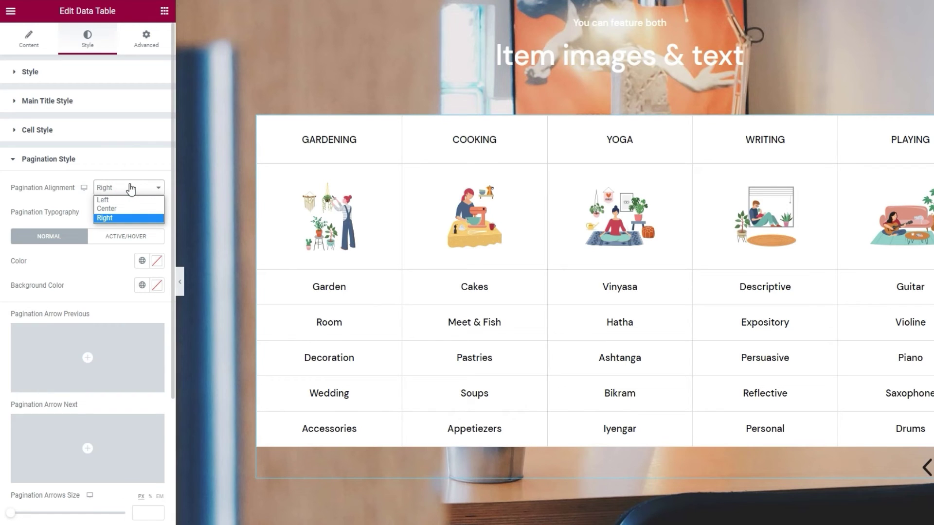
{"action": "left_click", "coordinate": [109, 200]}
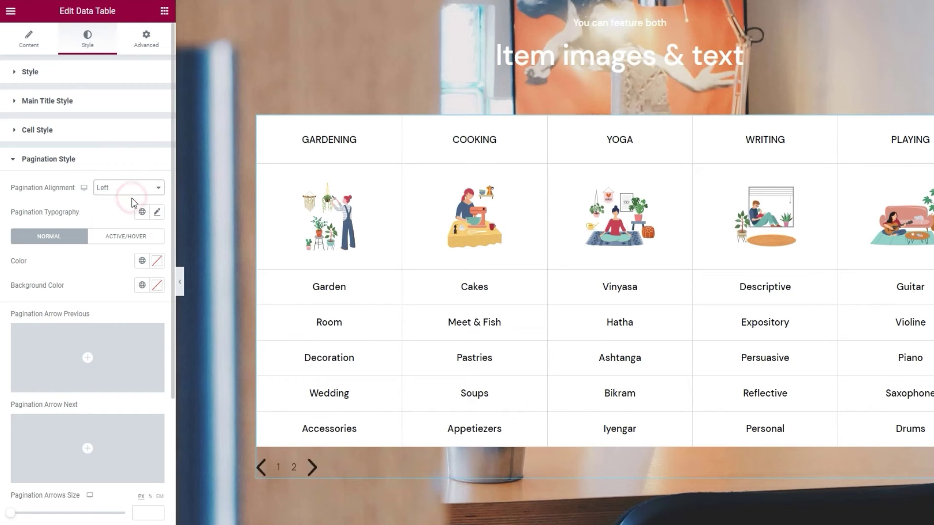
{"action": "left_click", "coordinate": [140, 188]}
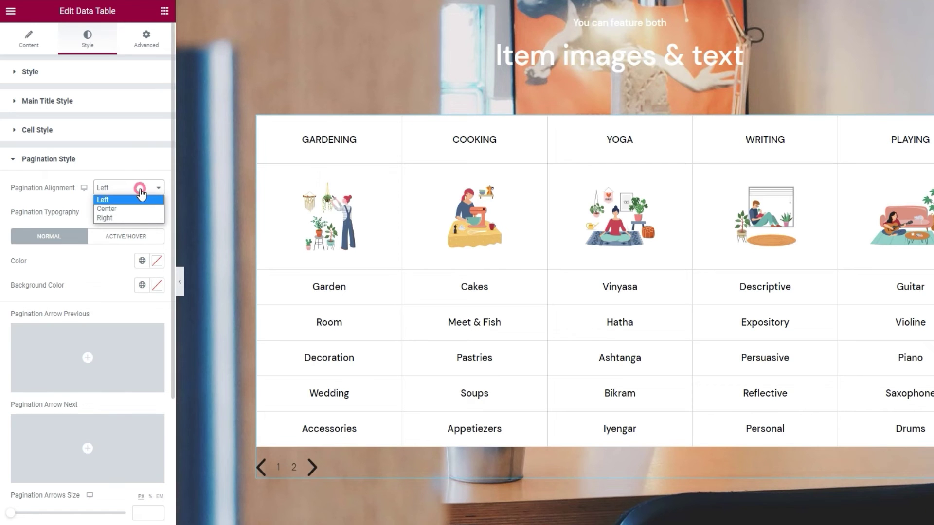
{"action": "left_click", "coordinate": [132, 209]}
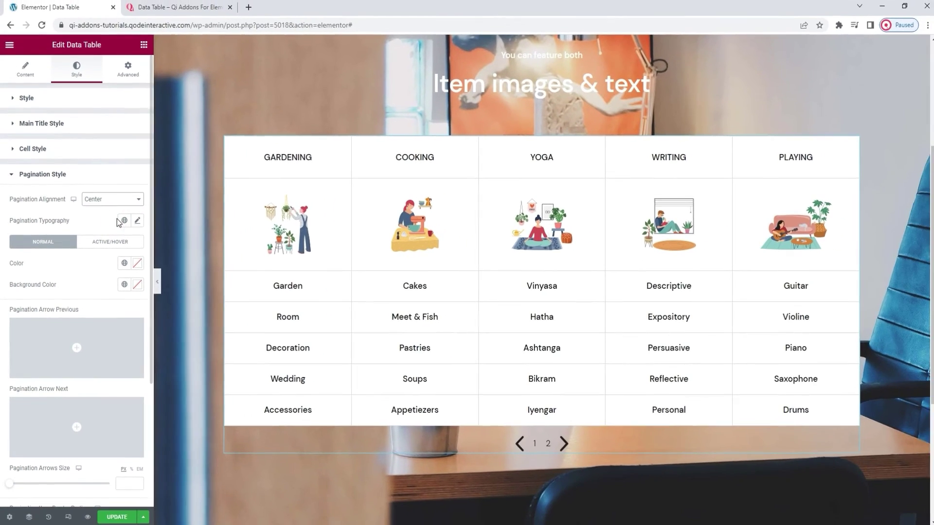
{"action": "left_click", "coordinate": [113, 200]}
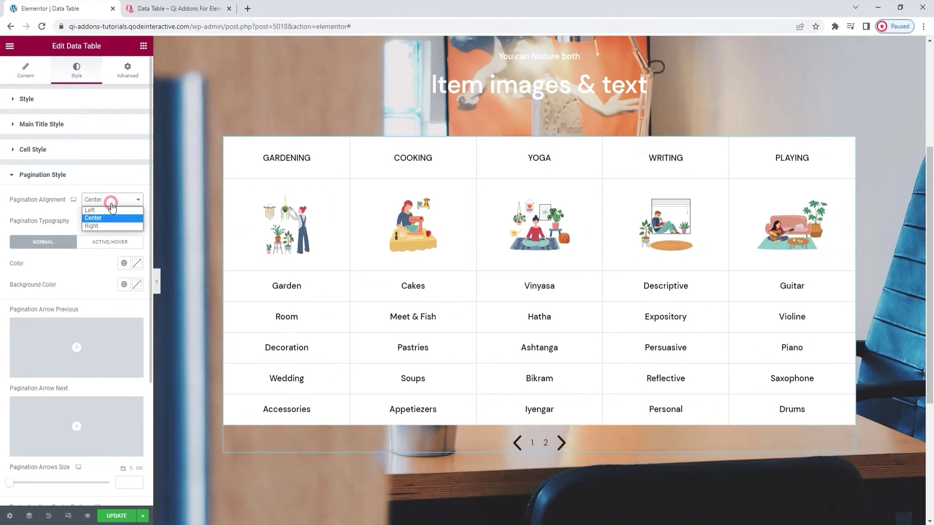
{"action": "left_click", "coordinate": [114, 224]}
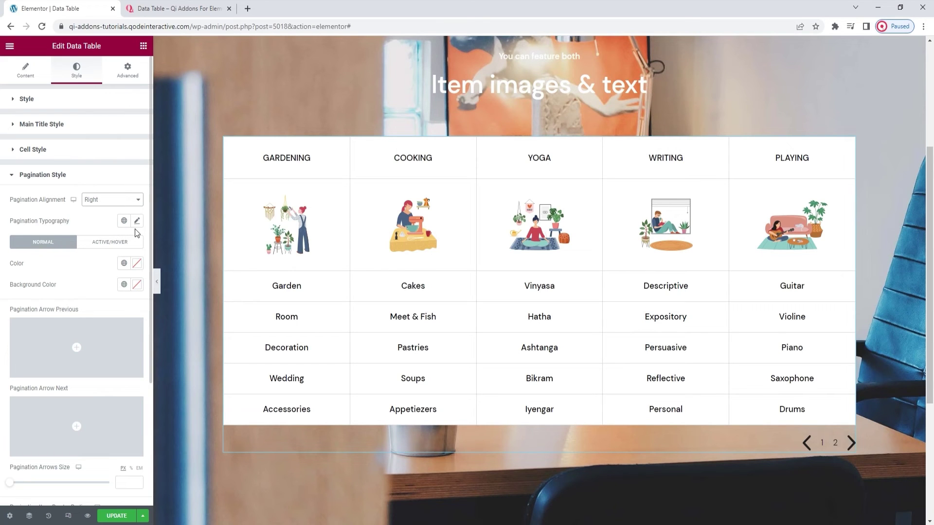
Set the pagination typography to a size of 16 px and a weight of 500
{"action": "left_click", "coordinate": [136, 223]}
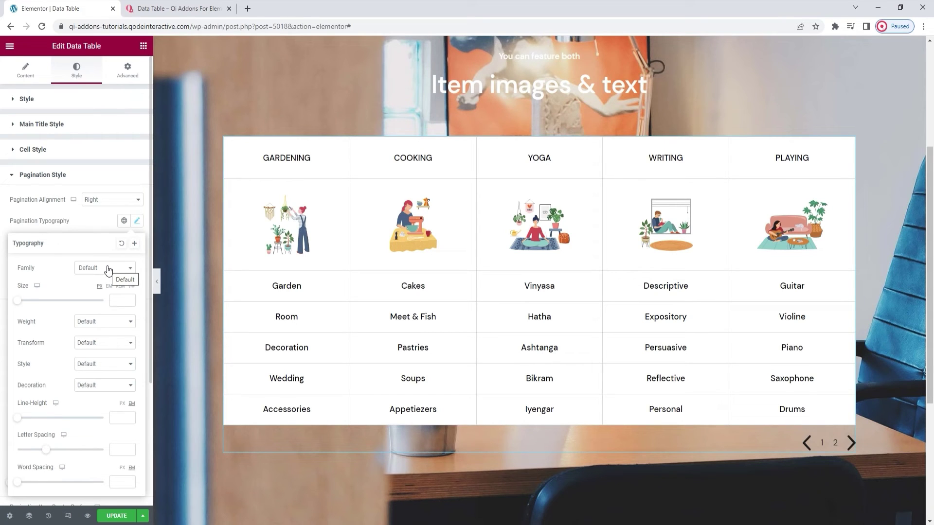
{"action": "left_click", "coordinate": [114, 298]}
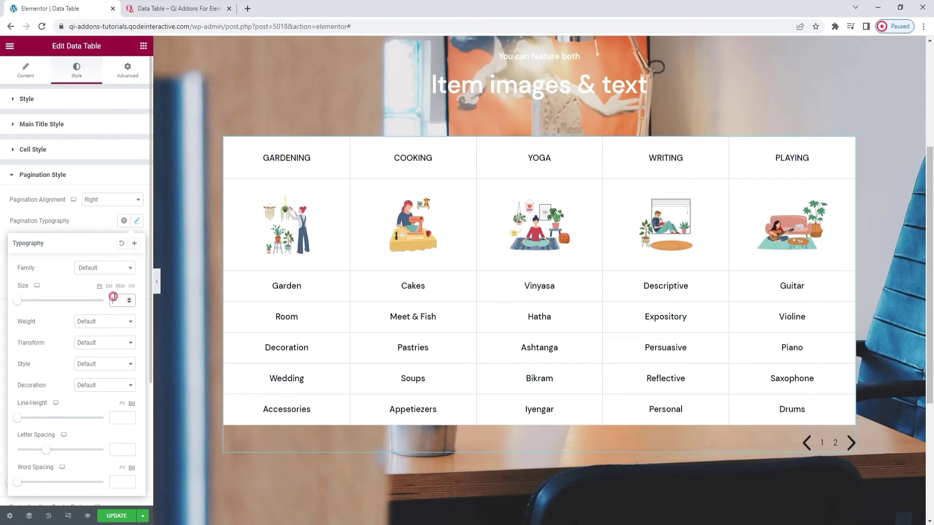
{"action": "type", "text": "46"}
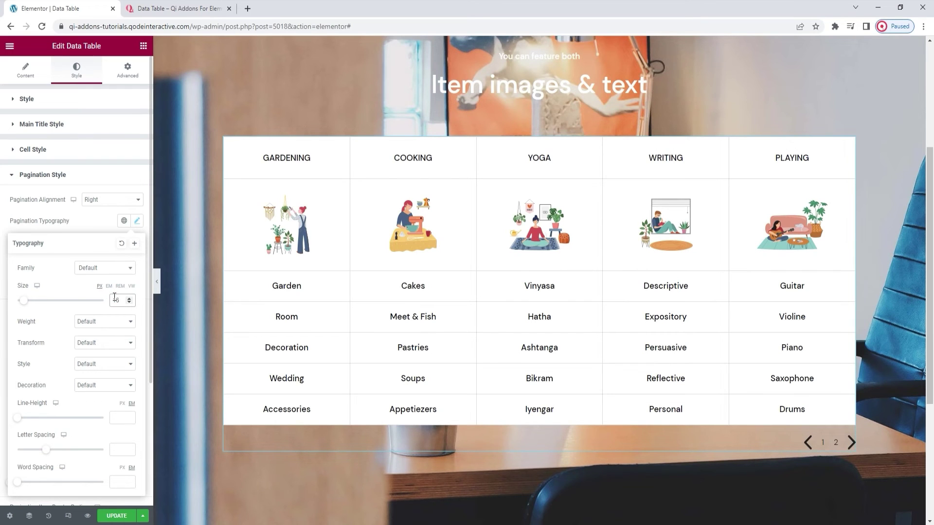
{"action": "left_click", "coordinate": [104, 322]}
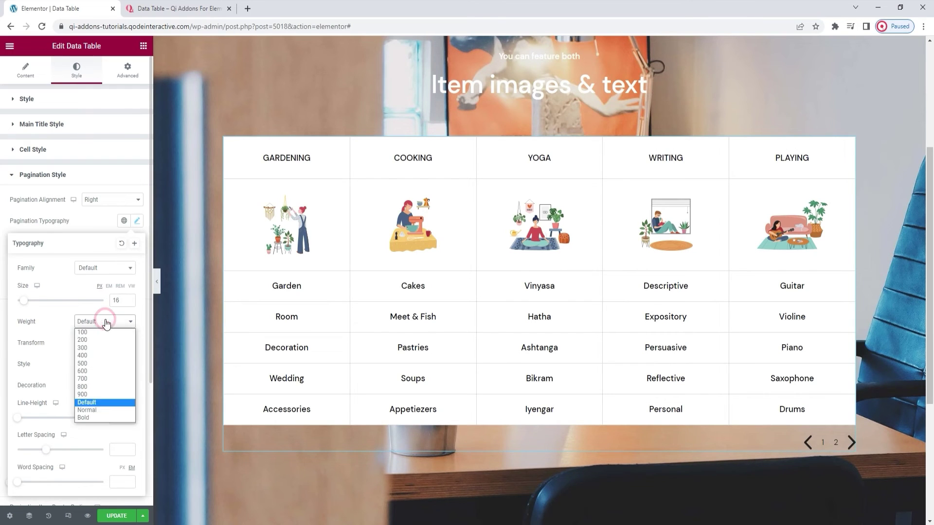
{"action": "left_click", "coordinate": [100, 364]}
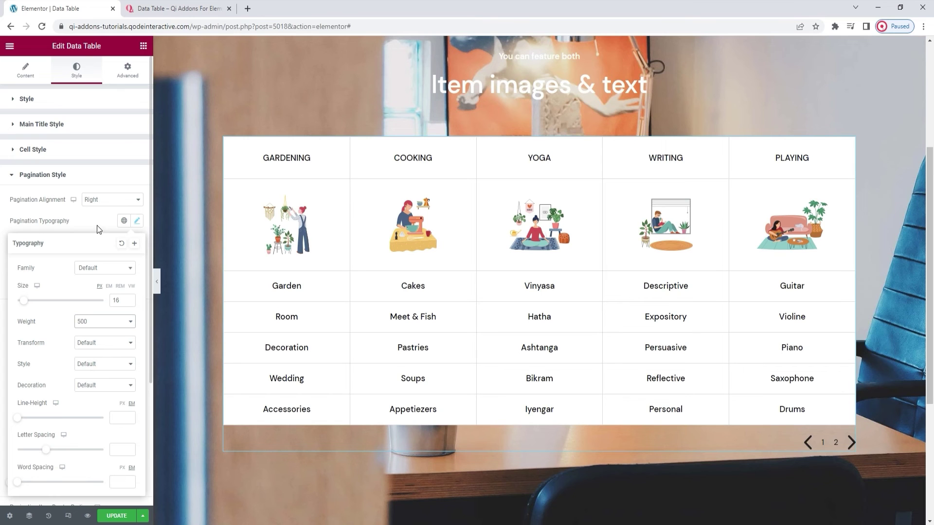
{"action": "left_click", "coordinate": [97, 226]}
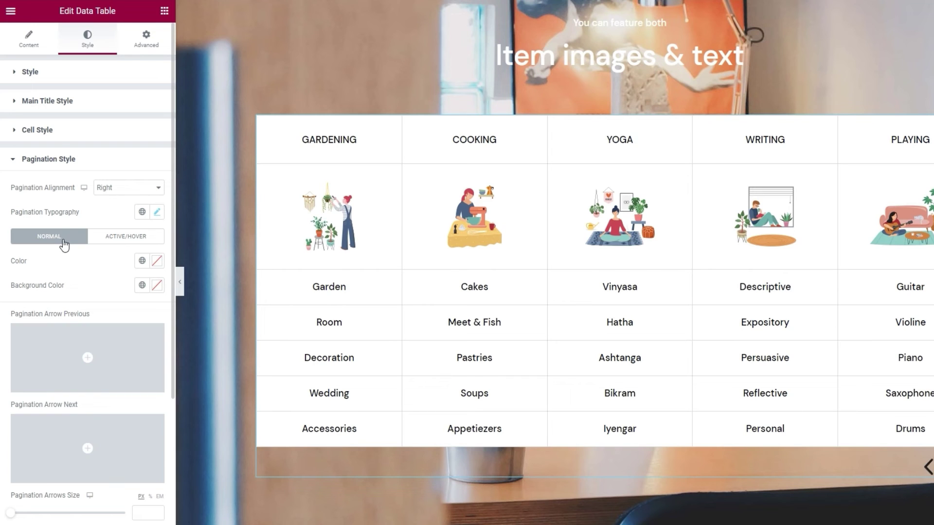
Try a light red for the normal pagination color, and set it to #c4c4c4
{"action": "left_click", "coordinate": [157, 262]}
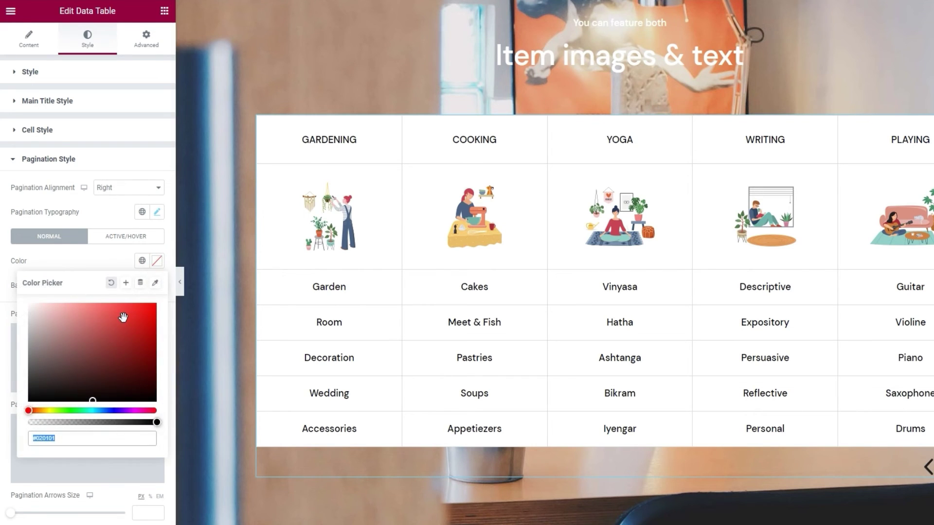
{"action": "left_click_drag", "start_coordinate": [123, 317], "coordinate": [102, 313]}
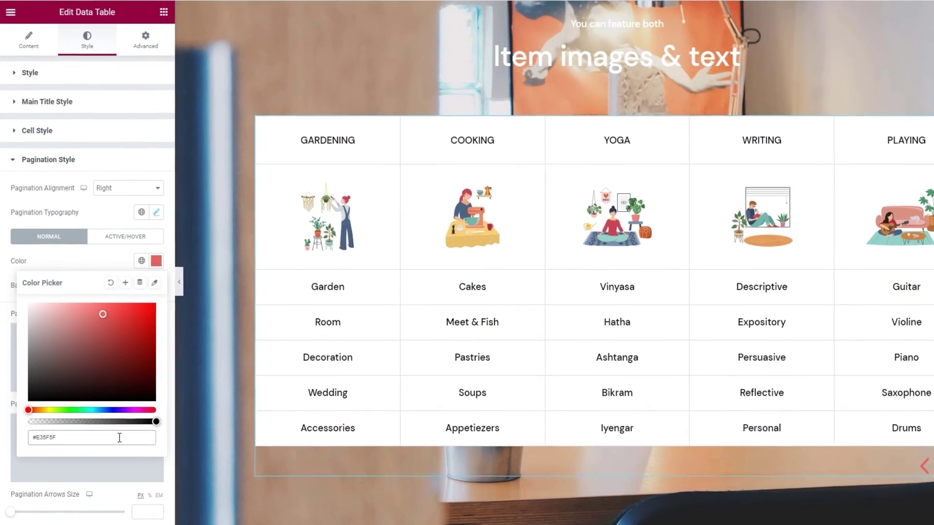
{"action": "left_click", "coordinate": [103, 417]}
{"action": "key", "text": "ctrl+a"}
{"action": "type", "text": "#c4c4c4"}
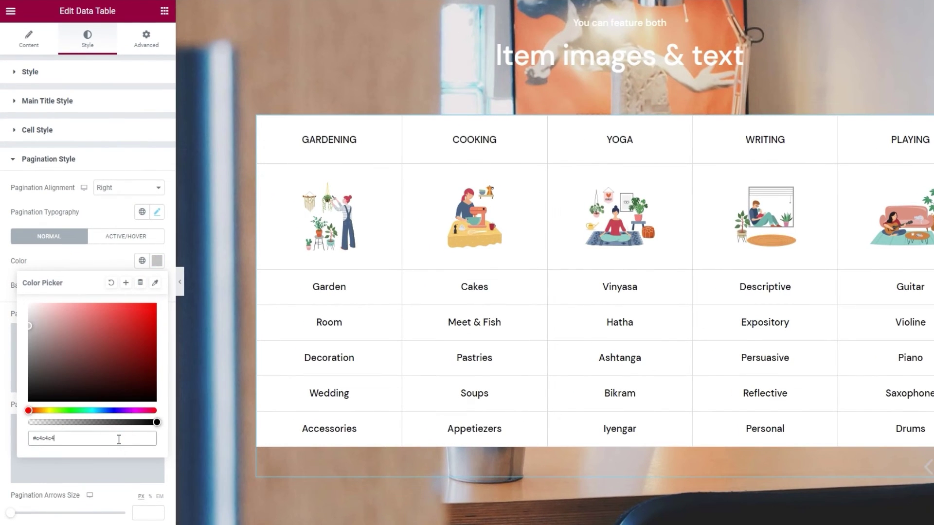
{"action": "left_click", "coordinate": [114, 266]}
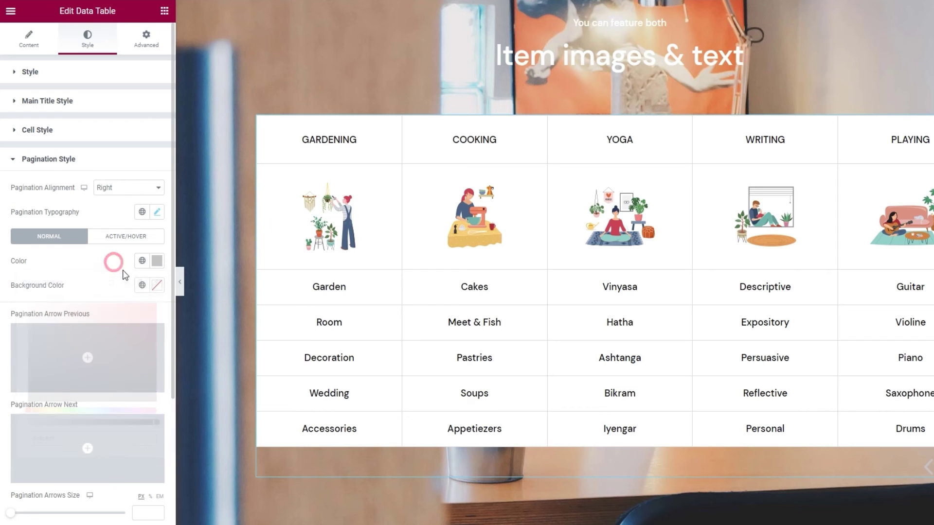
Try a red normal background color for the pagination items, and set it to white (#FFFFFF)
{"action": "left_click", "coordinate": [157, 286]}
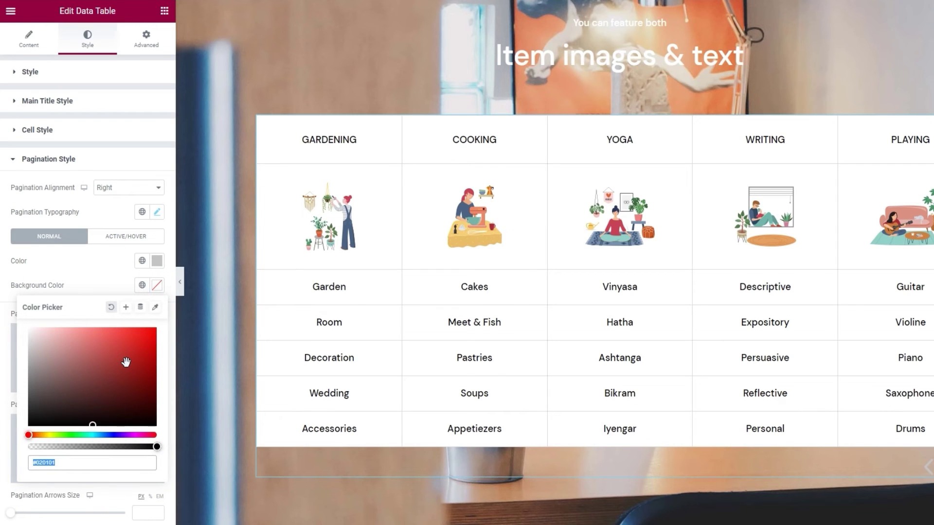
{"action": "left_click_drag", "start_coordinate": [126, 362], "coordinate": [111, 348]}
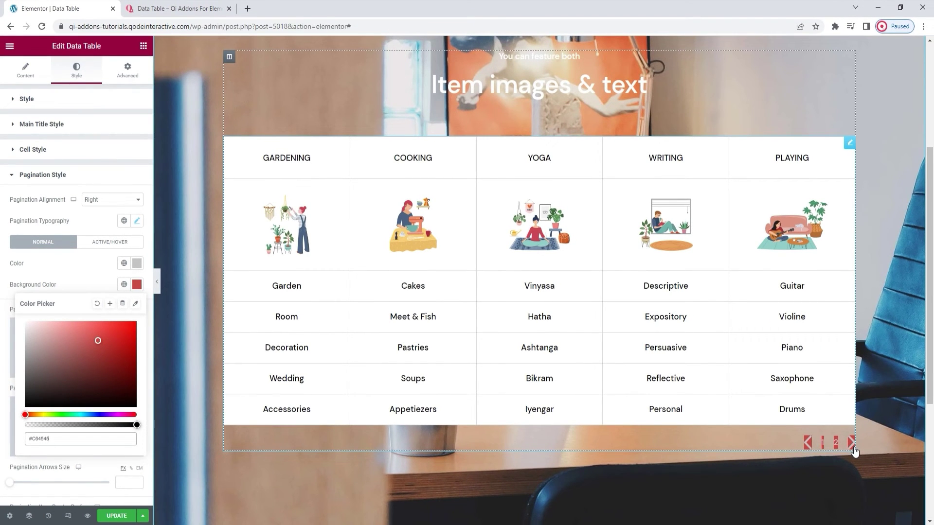
{"action": "left_click", "coordinate": [39, 334]}
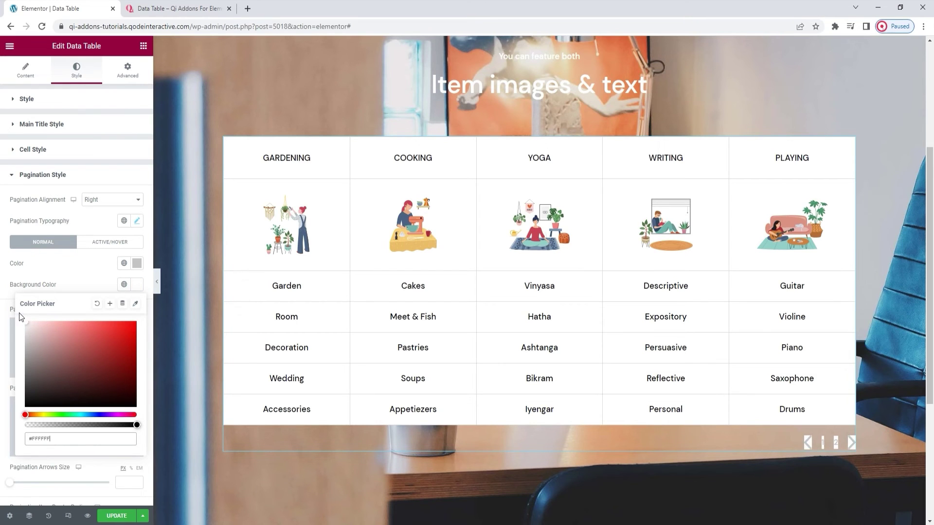
{"action": "left_click", "coordinate": [79, 269]}
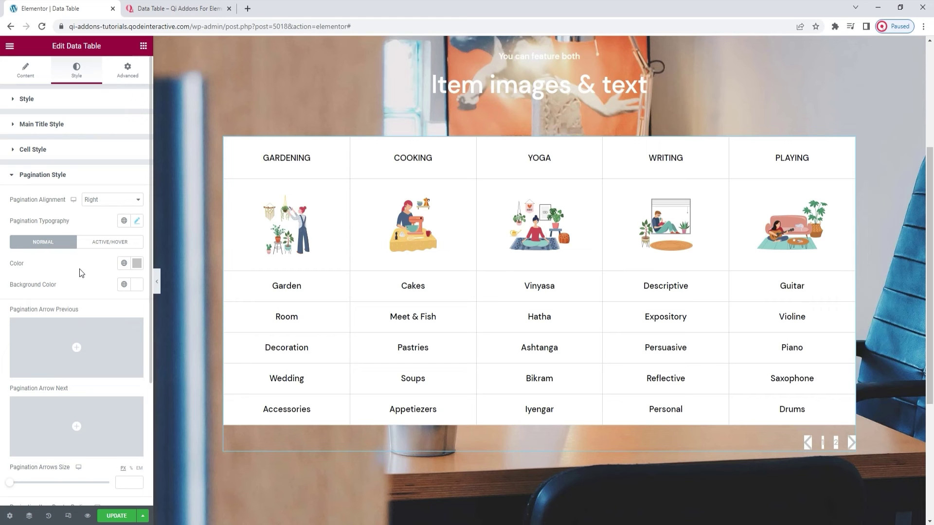
Try a light red for the pagination's active/hover color, and set it to #1e1e1e
{"action": "left_click", "coordinate": [102, 249]}
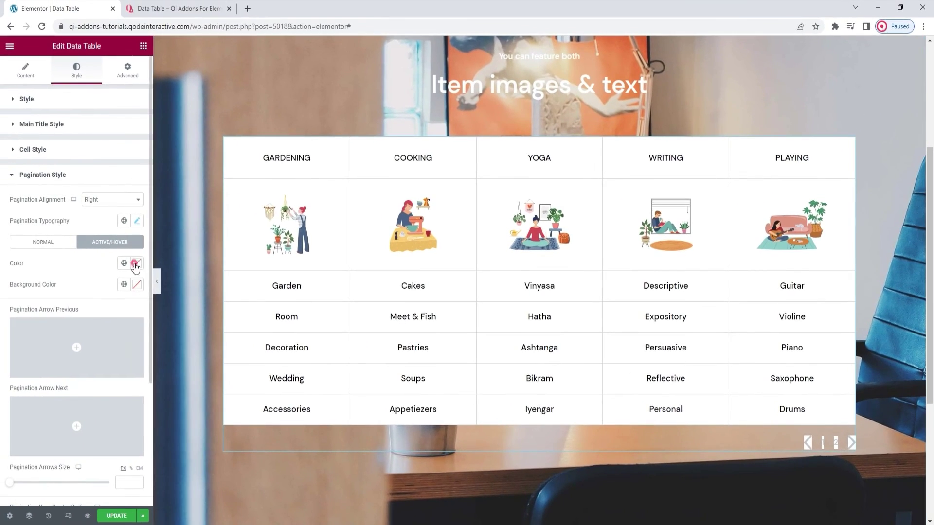
{"action": "left_click", "coordinate": [137, 264]}
{"action": "left_click_drag", "start_coordinate": [101, 319], "coordinate": [92, 314]}
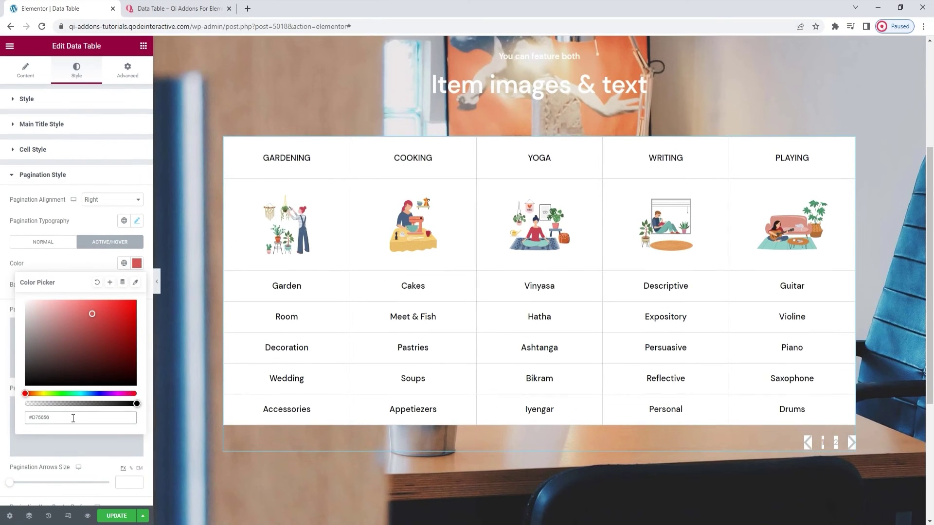
{"action": "double_click", "coordinate": [60, 414]}
{"action": "type", "text": "1e1e1e"}
{"action": "left_click", "coordinate": [101, 269]}
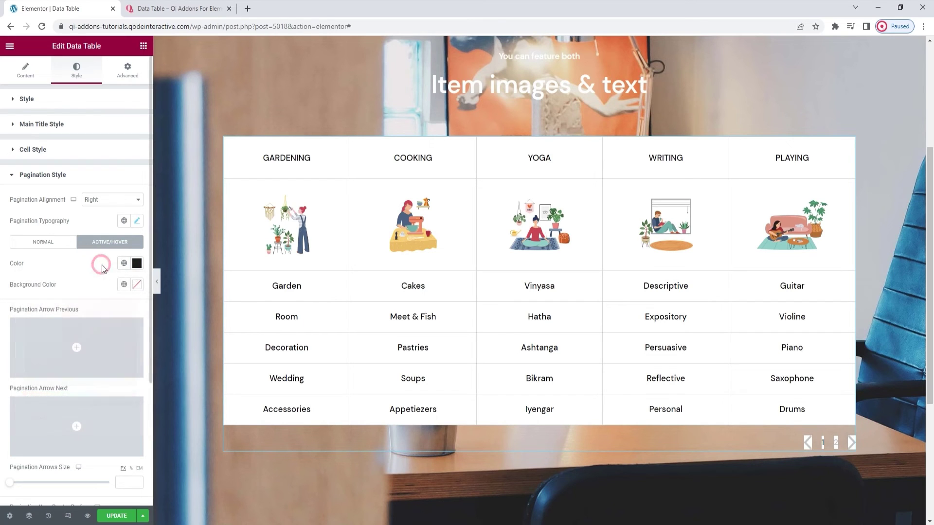
Try a red active/hover background color for the pagination items, and clear it again
{"action": "left_click", "coordinate": [139, 287]}
{"action": "left_click", "coordinate": [109, 336]}
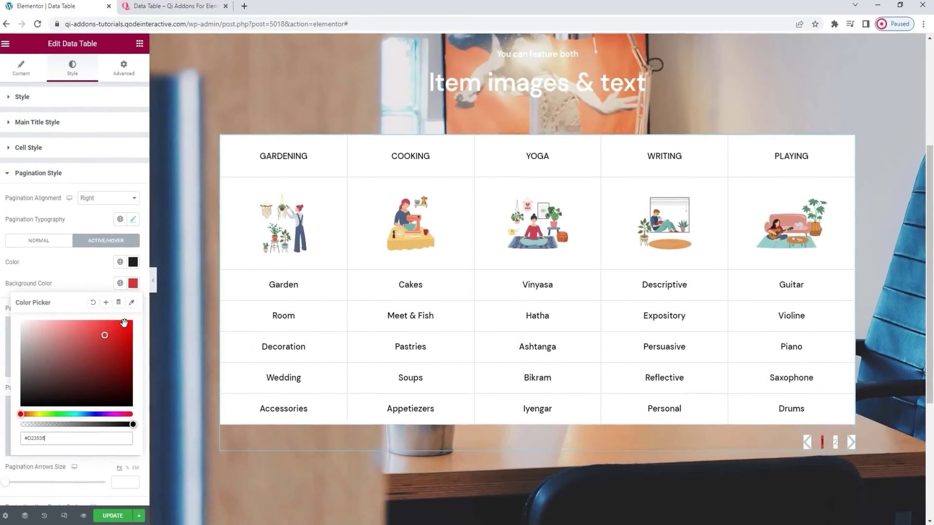
{"action": "left_click", "coordinate": [97, 303]}
{"action": "left_click", "coordinate": [97, 285]}
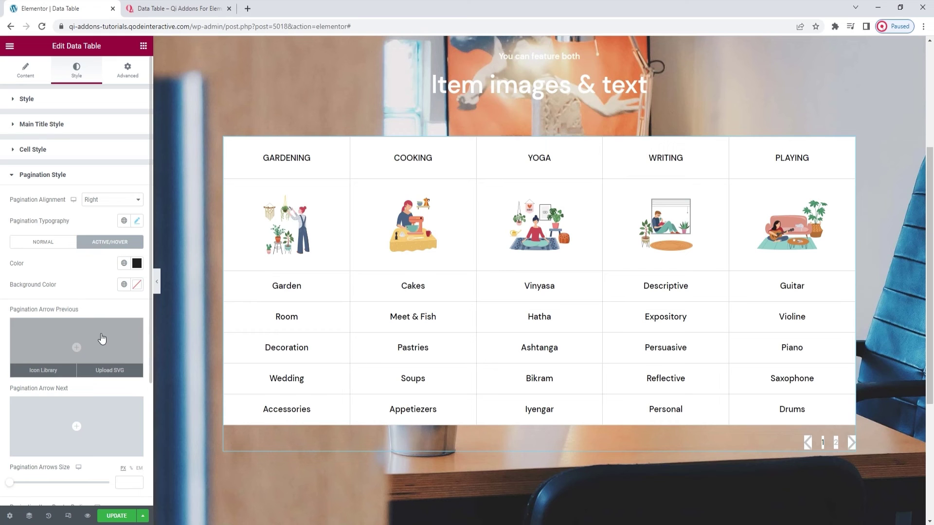
View the icon library for the previous pagination arrow, and use the SVG tables-arrow-left from the media library instead
{"action": "left_click", "coordinate": [65, 372]}
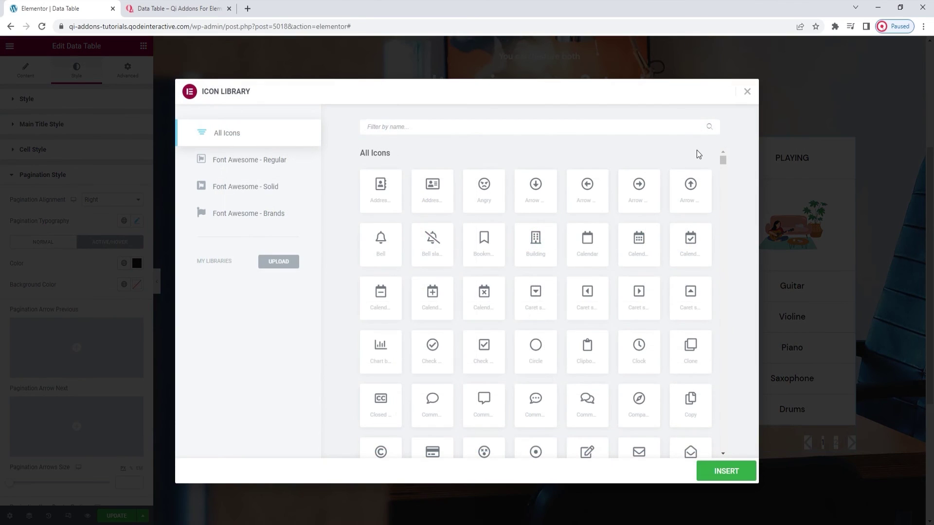
{"action": "left_click", "coordinate": [747, 91]}
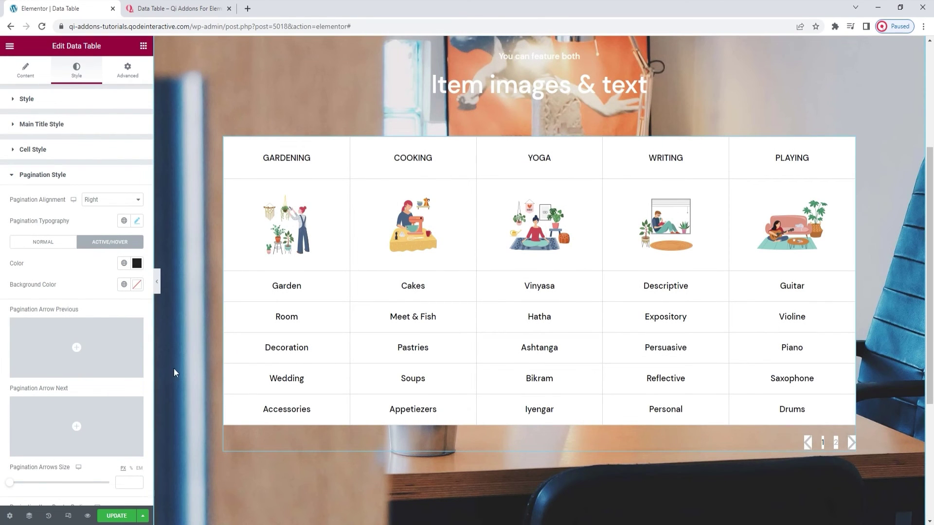
{"action": "left_click", "coordinate": [103, 368]}
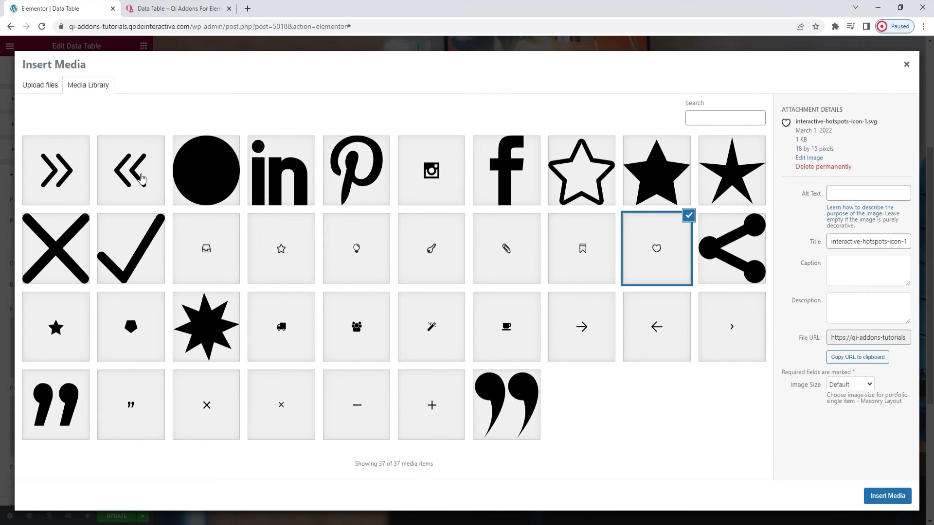
{"action": "left_click", "coordinate": [141, 178]}
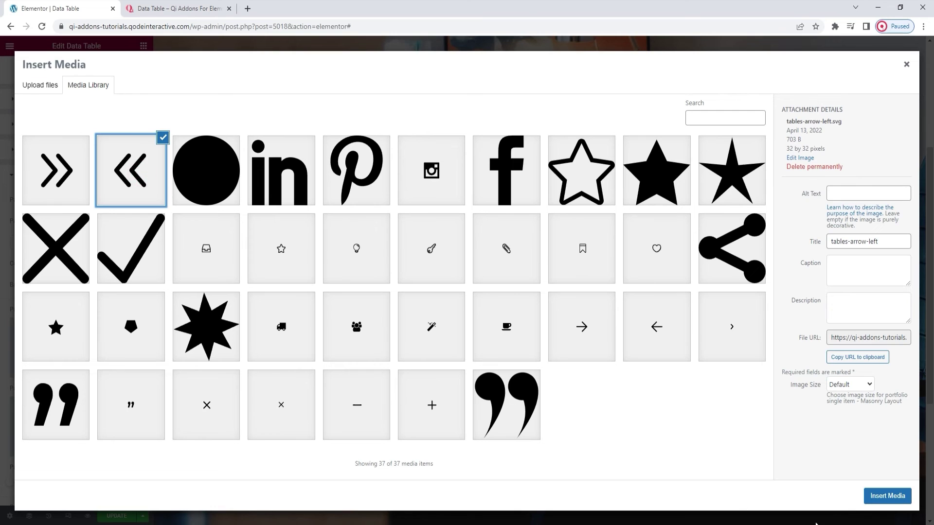
{"action": "left_click", "coordinate": [878, 501]}
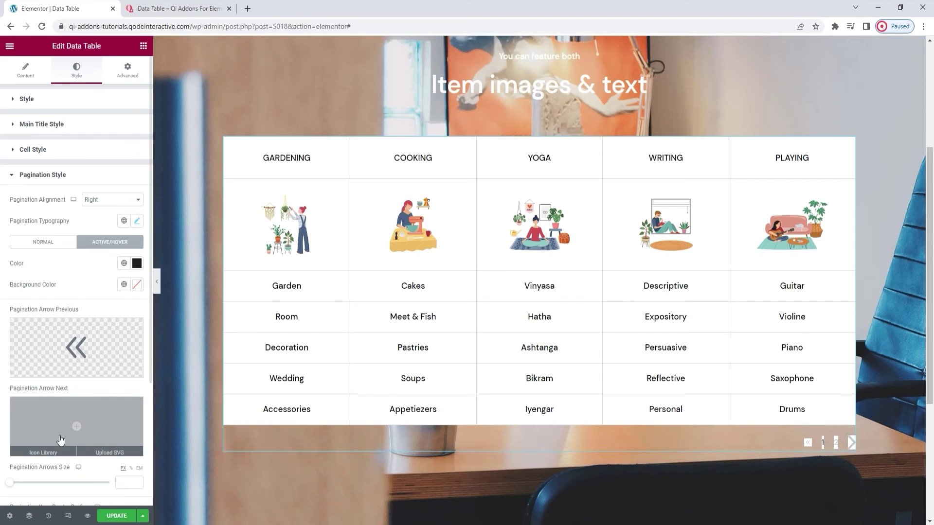
Use the SVG tables-arrow-right from the media library as the next pagination arrow
{"action": "left_click", "coordinate": [91, 446]}
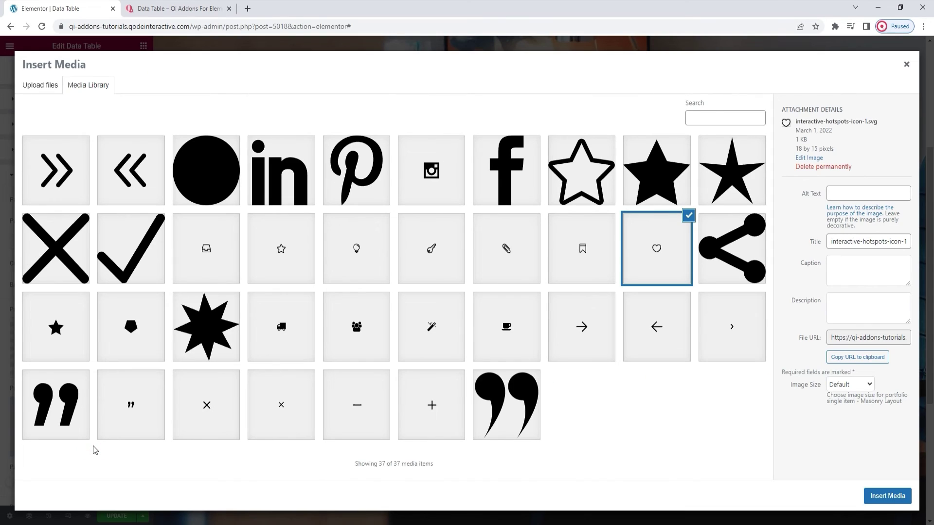
{"action": "left_click", "coordinate": [68, 204]}
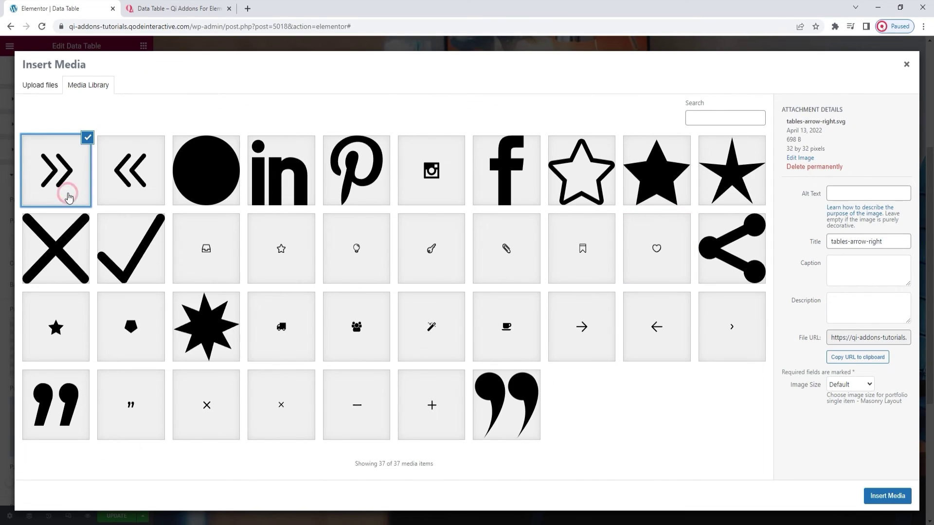
{"action": "left_click", "coordinate": [886, 495]}
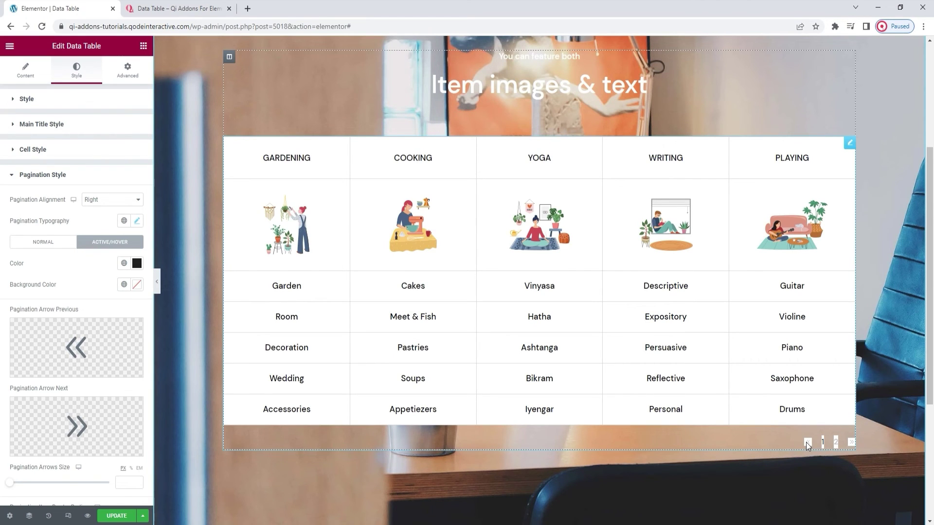
Try a pagination arrow size of 39 px, and set it to 23 px
{"action": "scroll", "coordinate": [66, 425], "scroll_direction": "down", "scroll_amount": 2}
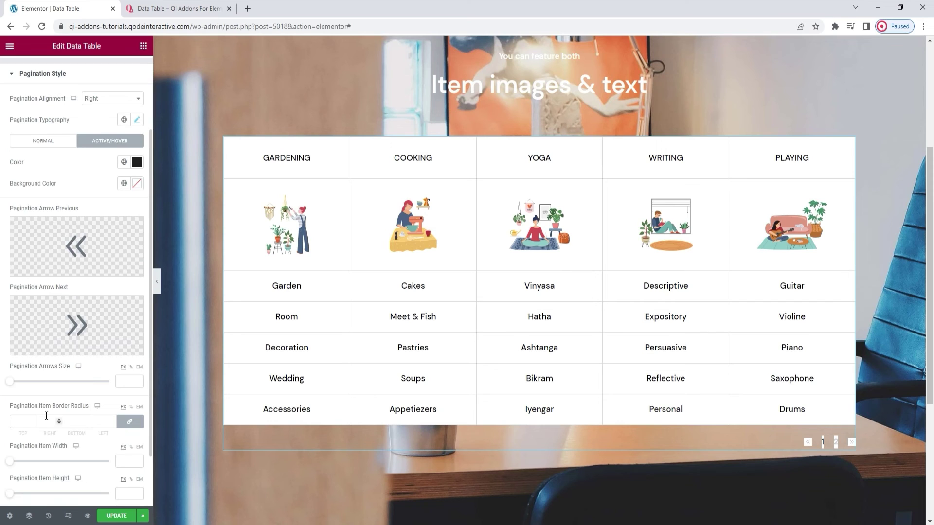
{"action": "left_click_drag", "start_coordinate": [10, 384], "coordinate": [50, 390]}
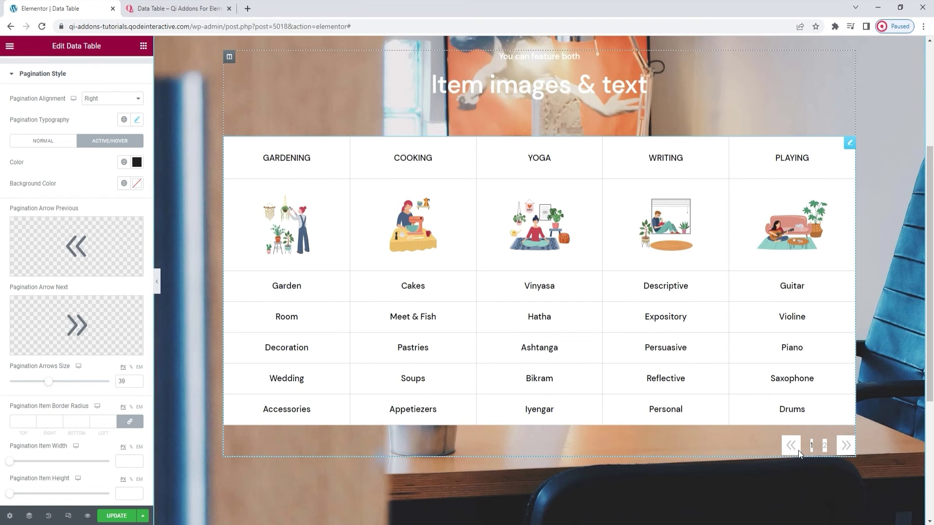
{"action": "double_click", "coordinate": [122, 382]}
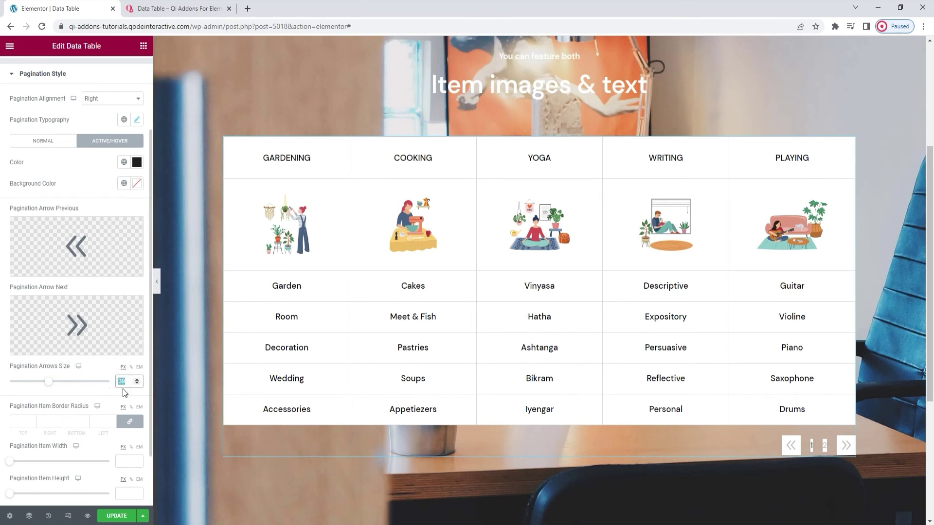
{"action": "type", "text": "23"}
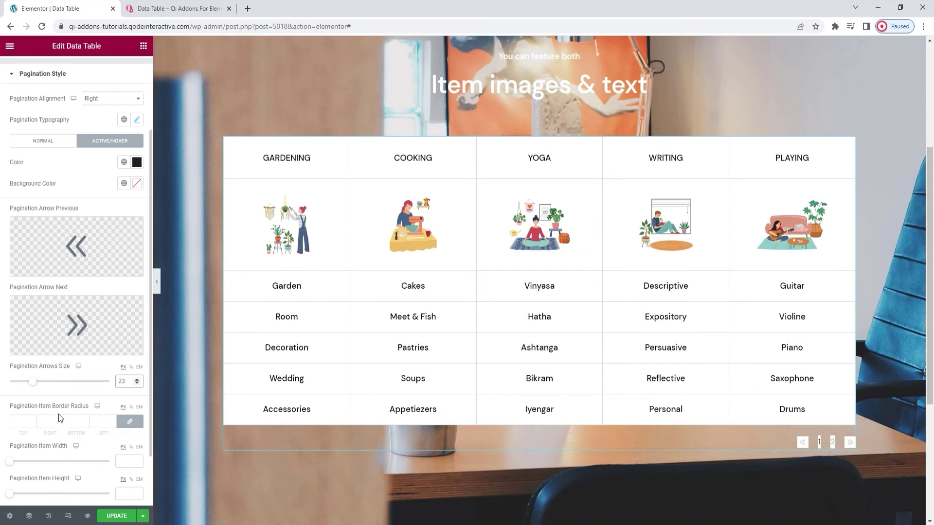
Try a pagination item border radius of 13 px on all corners, and set it to 0
{"action": "scroll", "coordinate": [54, 404], "scroll_direction": "down", "scroll_amount": 1}
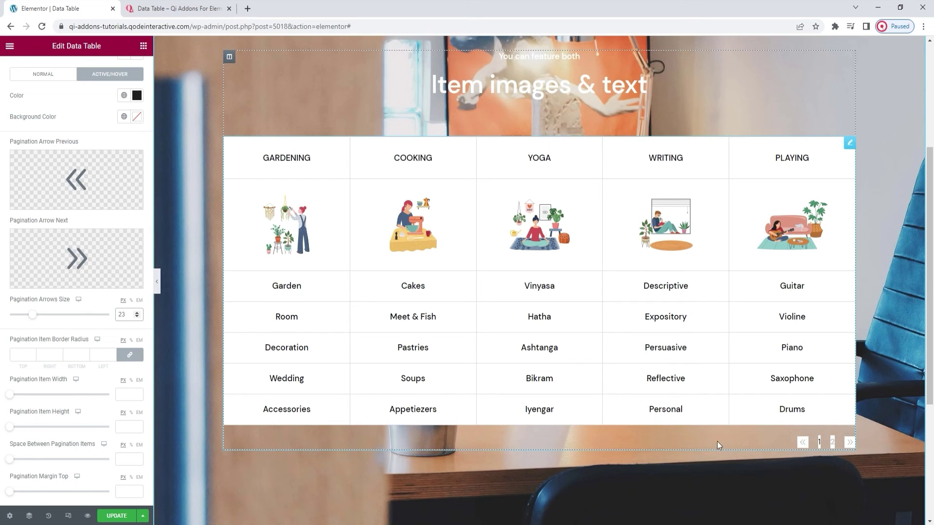
{"action": "left_click", "coordinate": [33, 352]}
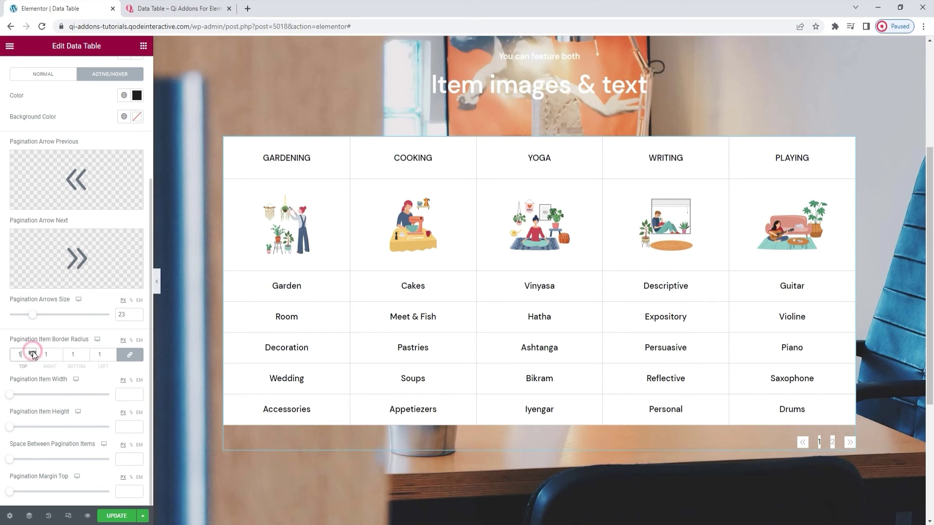
{"action": "left_click", "coordinate": [32, 353]}
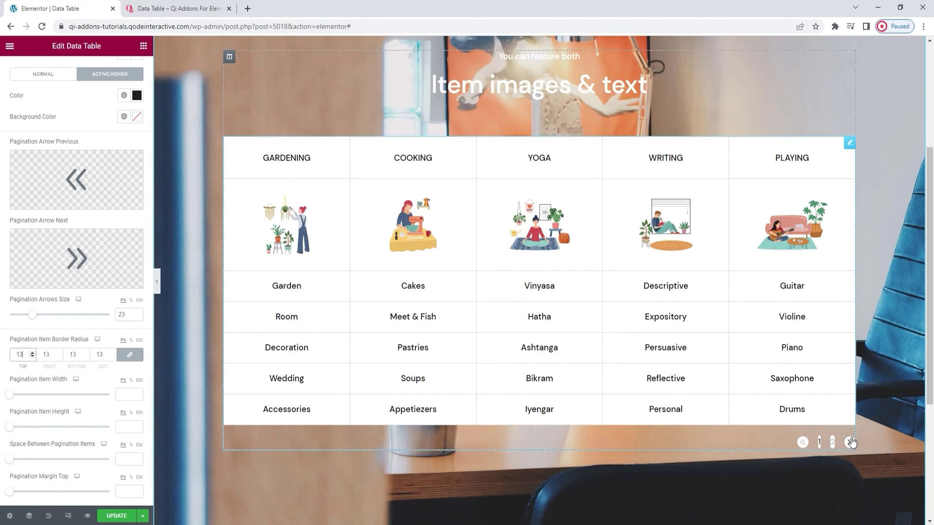
{"action": "double_click", "coordinate": [18, 354]}
{"action": "type", "text": "0"}
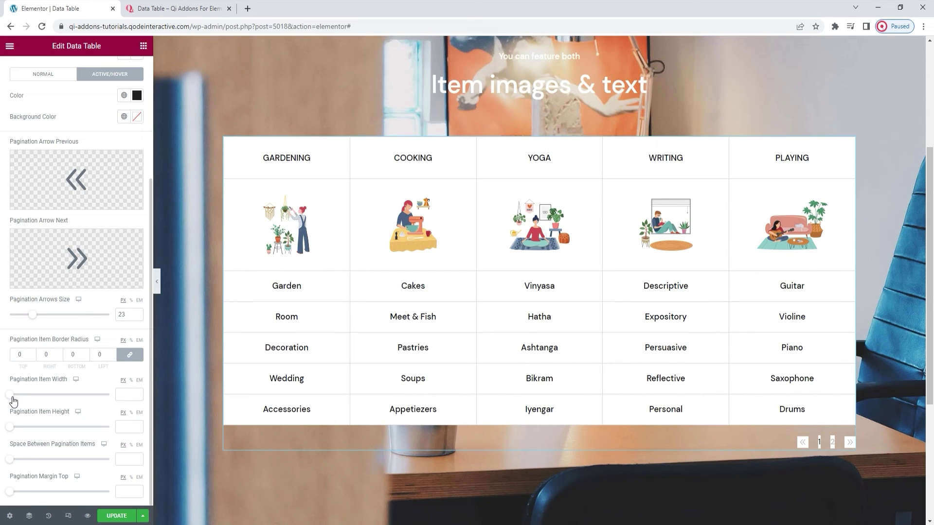
Set the pagination item width to 39 px and the pagination item height to 29 px
{"action": "left_click_drag", "start_coordinate": [13, 400], "coordinate": [53, 400]}
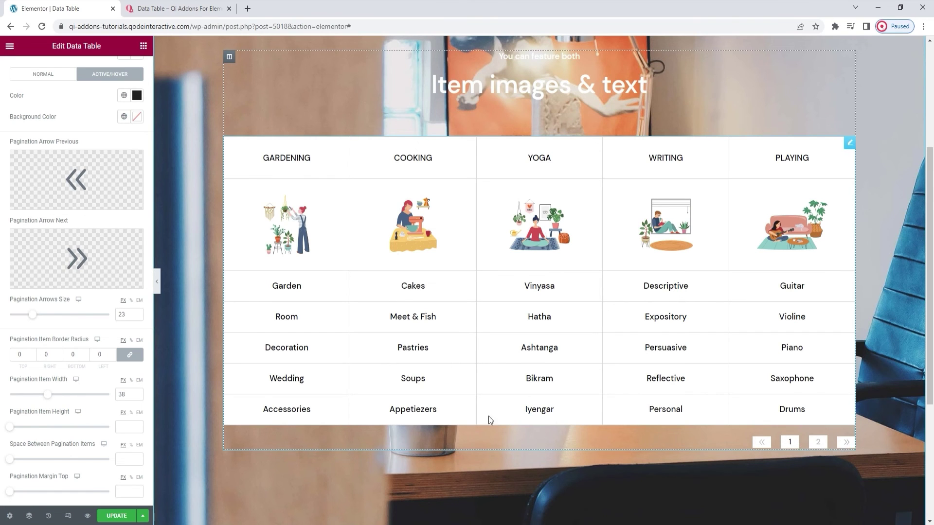
{"action": "left_click", "coordinate": [138, 391]}
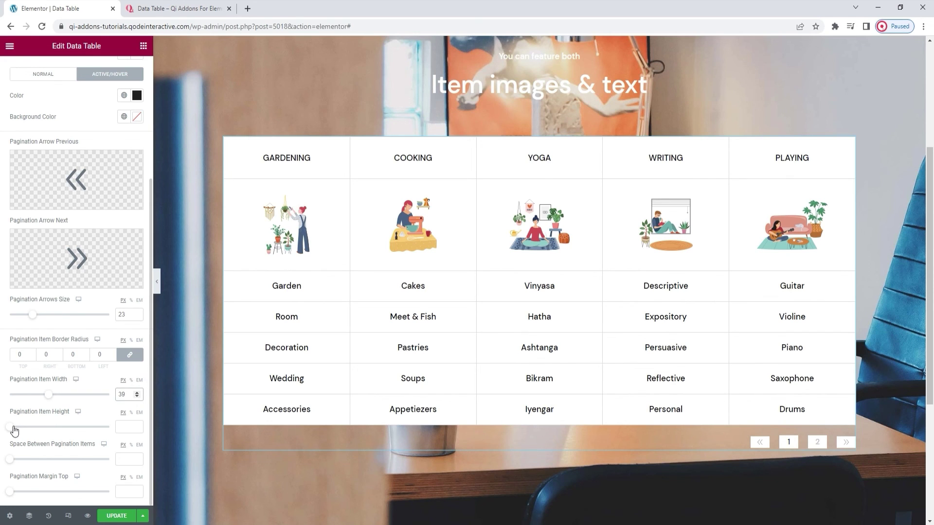
{"action": "left_click_drag", "start_coordinate": [14, 431], "coordinate": [52, 434]}
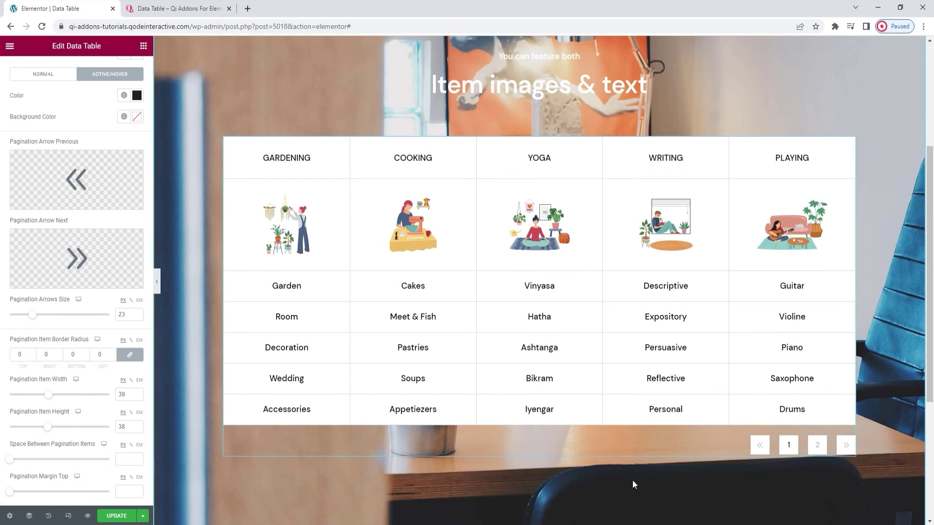
{"action": "left_click", "coordinate": [138, 430]}
{"action": "left_click", "coordinate": [138, 429]}
{"action": "left_click", "coordinate": [138, 429]}
{"action": "left_click", "coordinate": [138, 430]}
{"action": "left_click", "coordinate": [138, 429]}
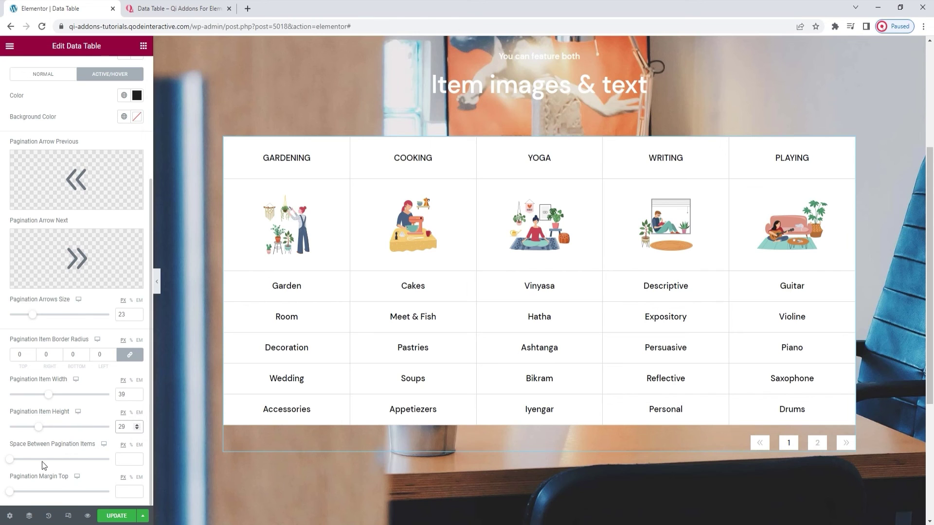
Try a space of 28 px between the pagination items, and set it to 7 px
{"action": "left_click_drag", "start_coordinate": [12, 458], "coordinate": [43, 462]}
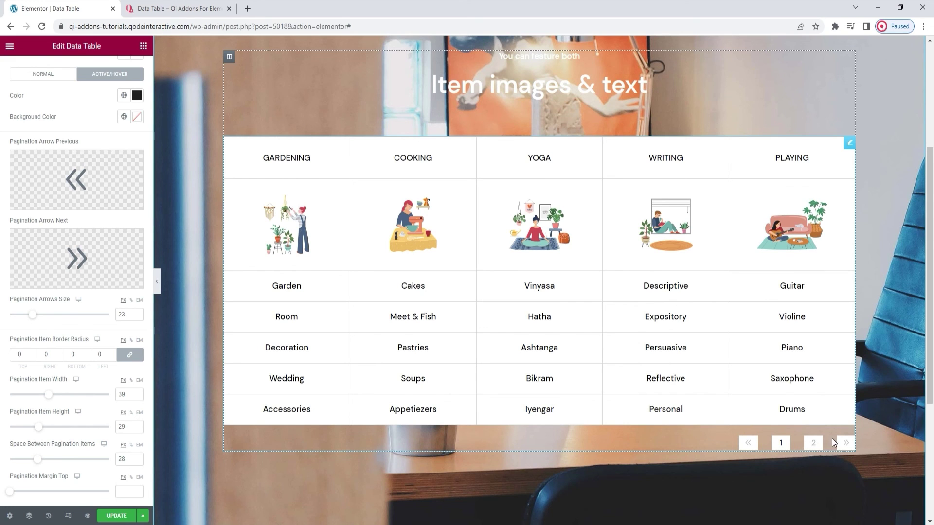
{"action": "left_click_drag", "start_coordinate": [132, 459], "coordinate": [120, 459]}
{"action": "type", "text": "7"}
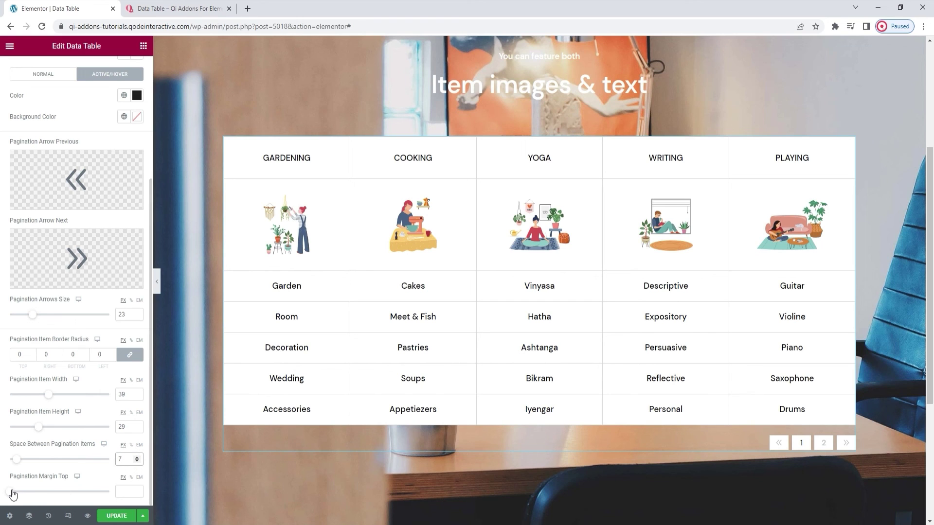
Set the pagination margin top to 17 px and update the page
{"action": "left_click_drag", "start_coordinate": [10, 493], "coordinate": [33, 495]}
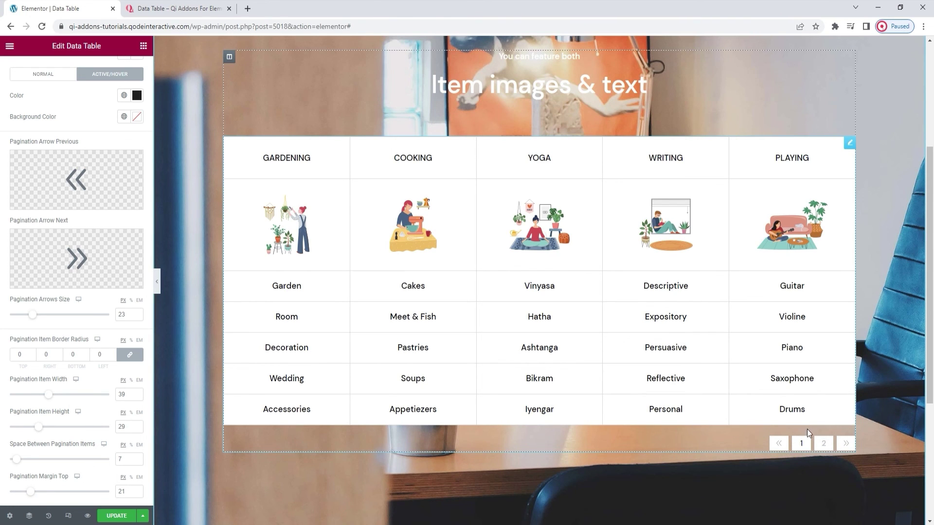
{"action": "left_click", "coordinate": [137, 494]}
{"action": "left_click", "coordinate": [137, 494]}
{"action": "left_click", "coordinate": [136, 494]}
{"action": "left_click", "coordinate": [137, 494]}
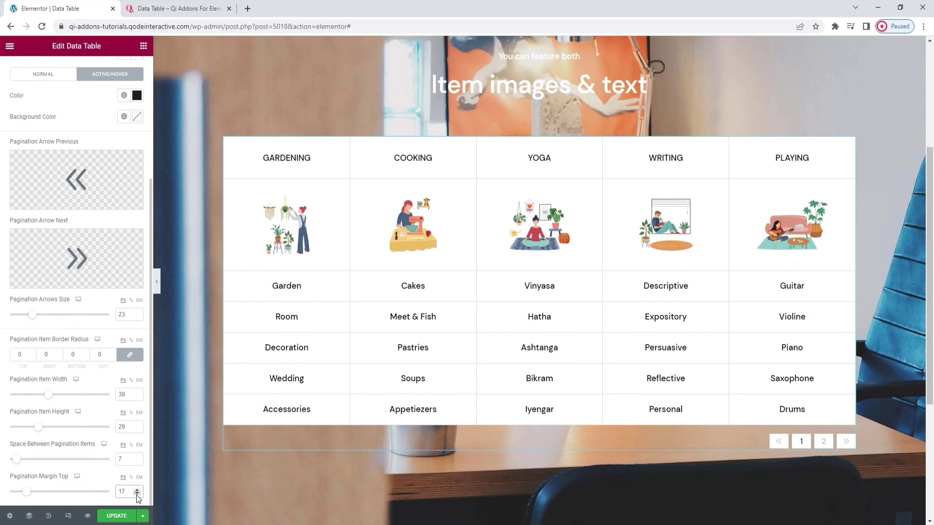
{"action": "left_click", "coordinate": [118, 518]}
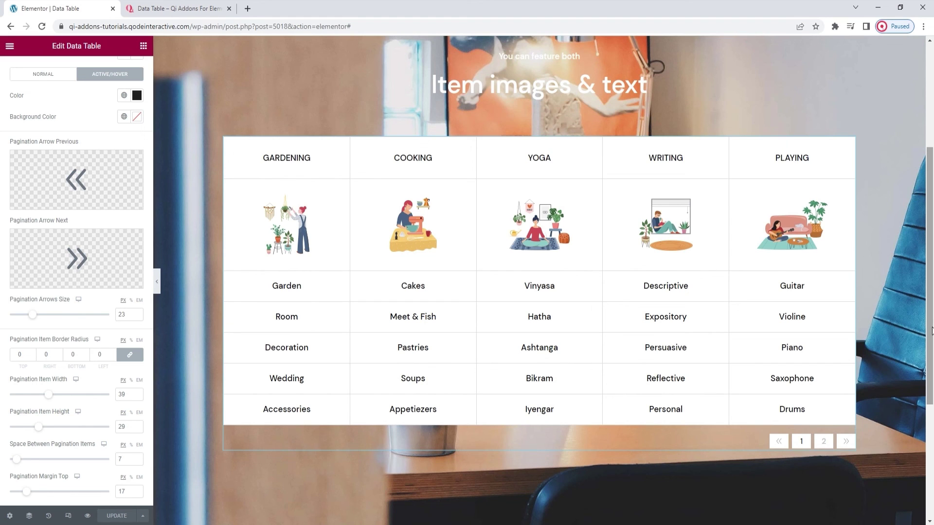
Test the table's pagination by switching between pages 1 and 2 with the page numbers and the next and previous arrows
{"action": "left_click_drag", "start_coordinate": [932, 328], "coordinate": [932, 322]}
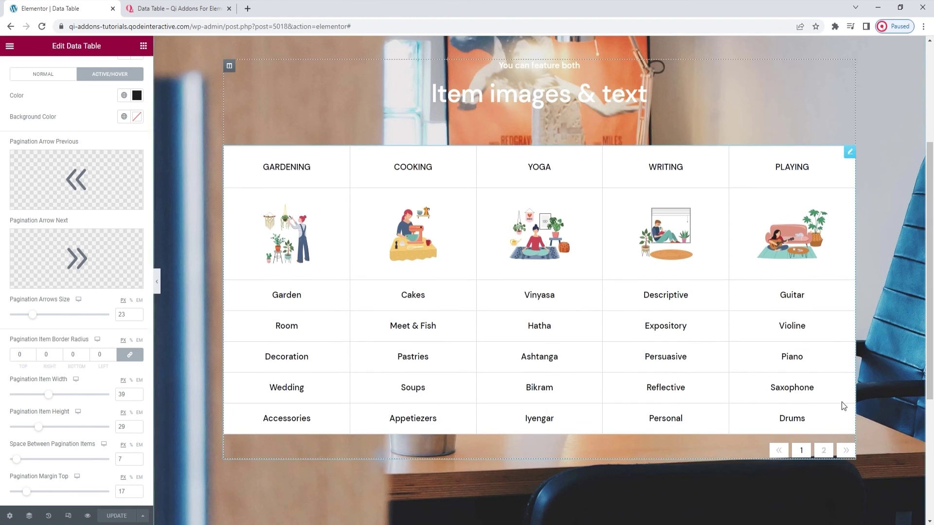
{"action": "left_click", "coordinate": [822, 451]}
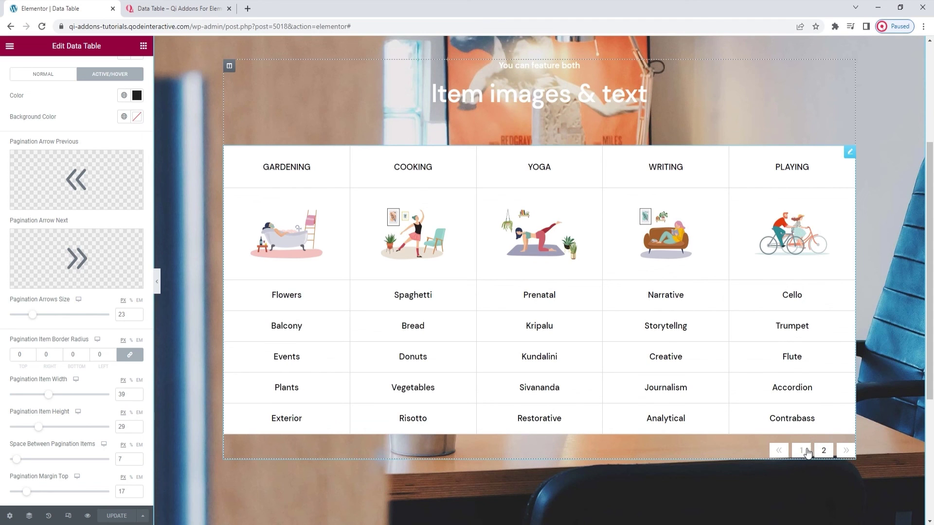
{"action": "left_click", "coordinate": [801, 452]}
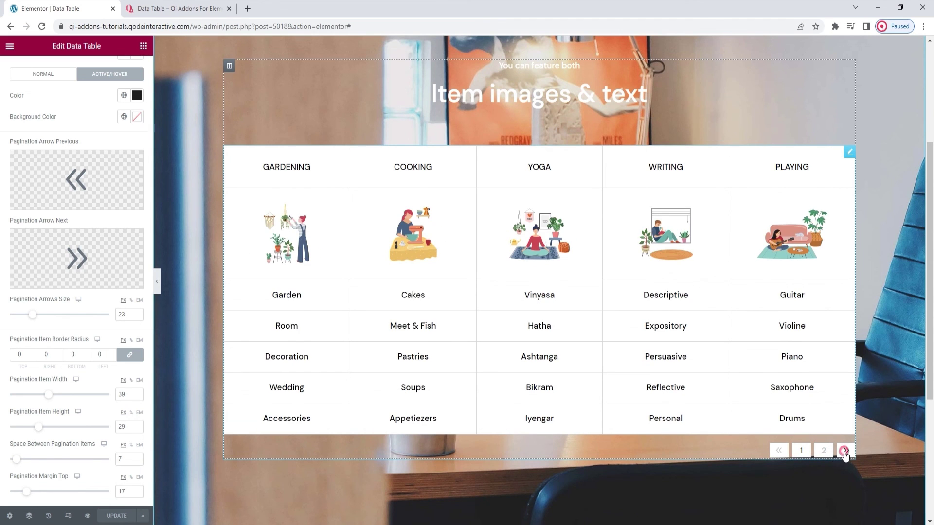
{"action": "left_click", "coordinate": [845, 452]}
{"action": "left_click", "coordinate": [778, 450]}
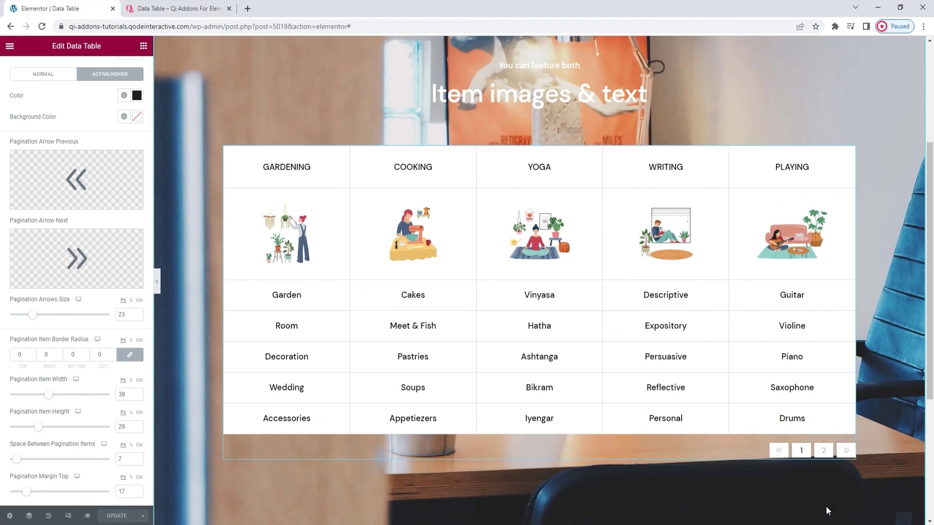
Switch to the Qi Addons Data Table demo page and review its table examples from the first one to the end
{"action": "left_click", "coordinate": [141, 6]}
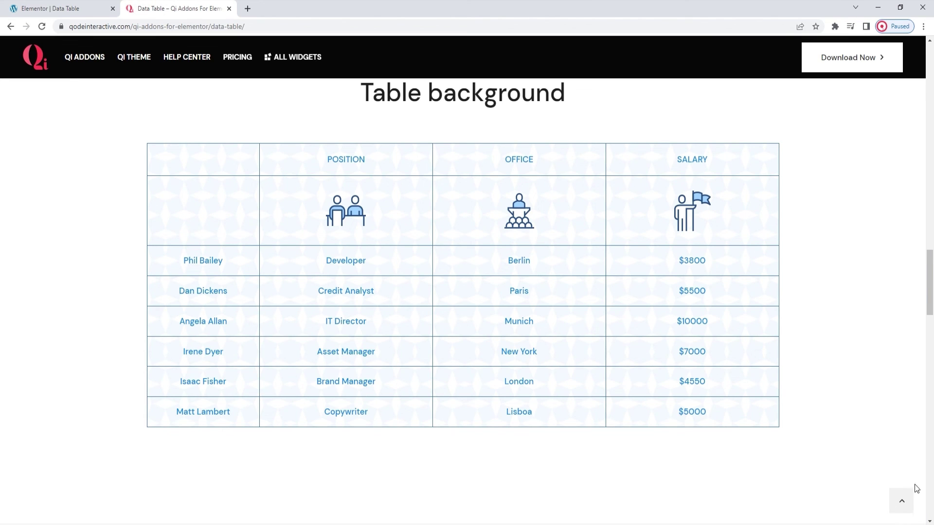
{"action": "left_click", "coordinate": [904, 501]}
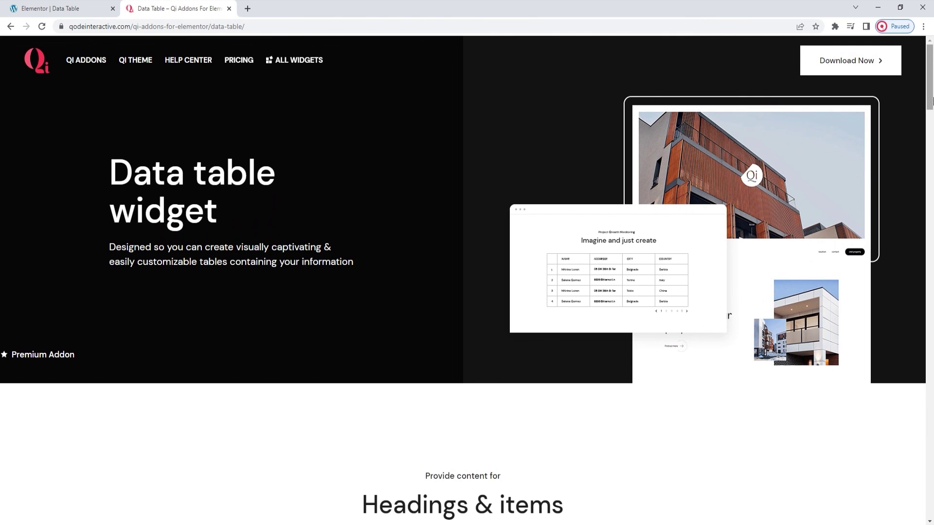
{"action": "left_click_drag", "start_coordinate": [931, 101], "coordinate": [933, 148]}
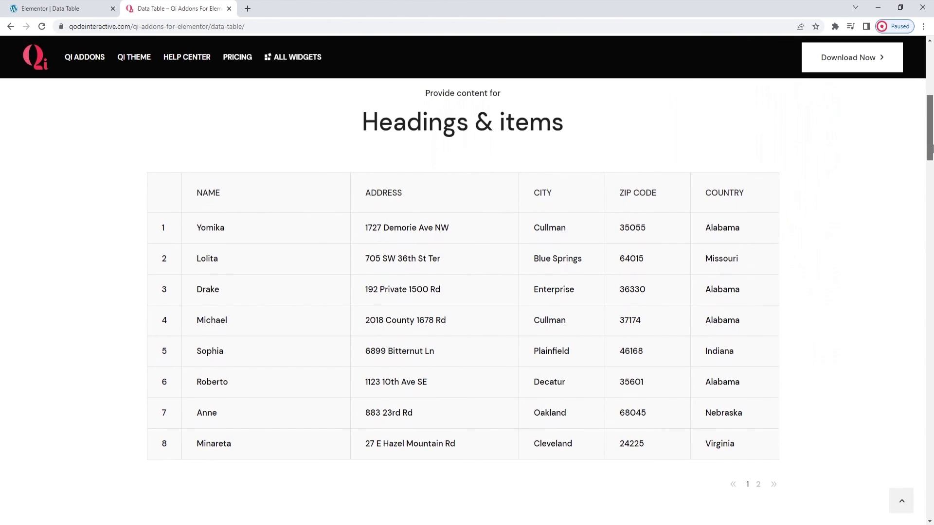
{"action": "left_click_drag", "start_coordinate": [932, 148], "coordinate": [932, 296]}
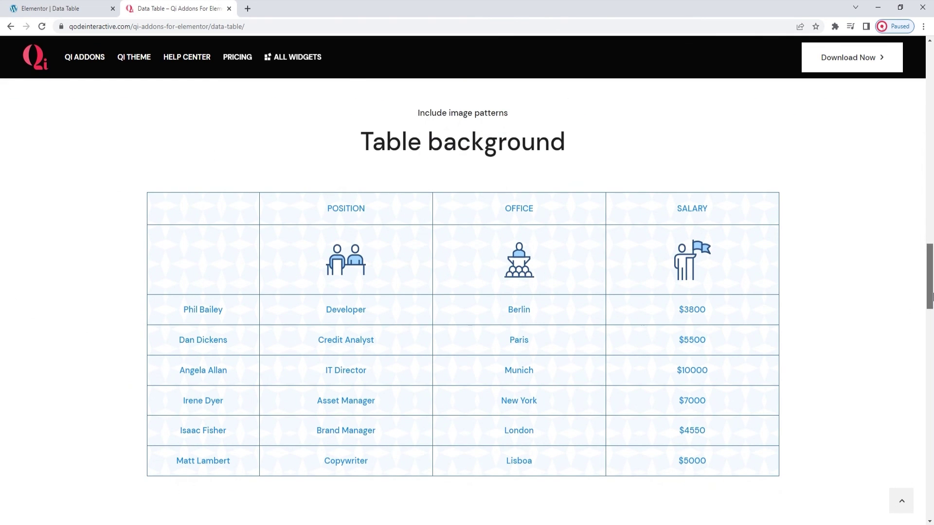
{"action": "left_click_drag", "start_coordinate": [932, 295], "coordinate": [933, 370]}
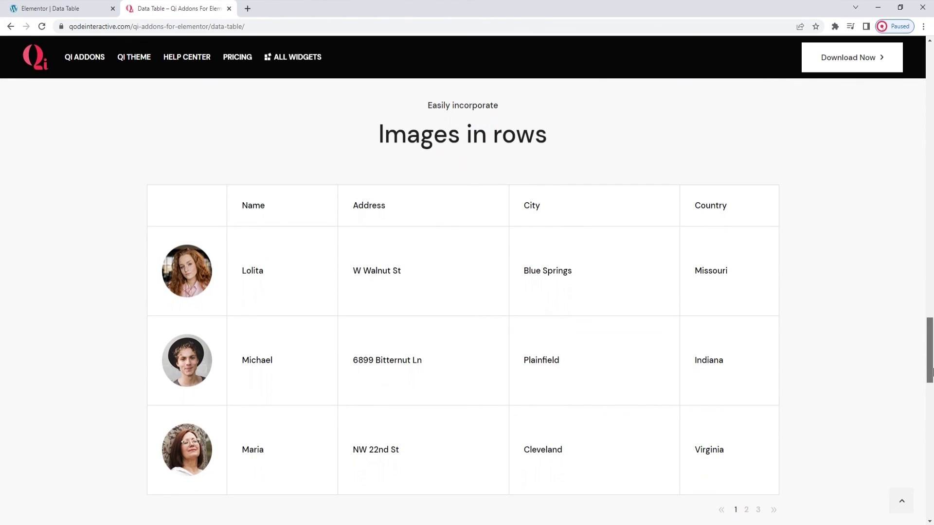
{"action": "left_click_drag", "start_coordinate": [932, 372], "coordinate": [932, 462]}
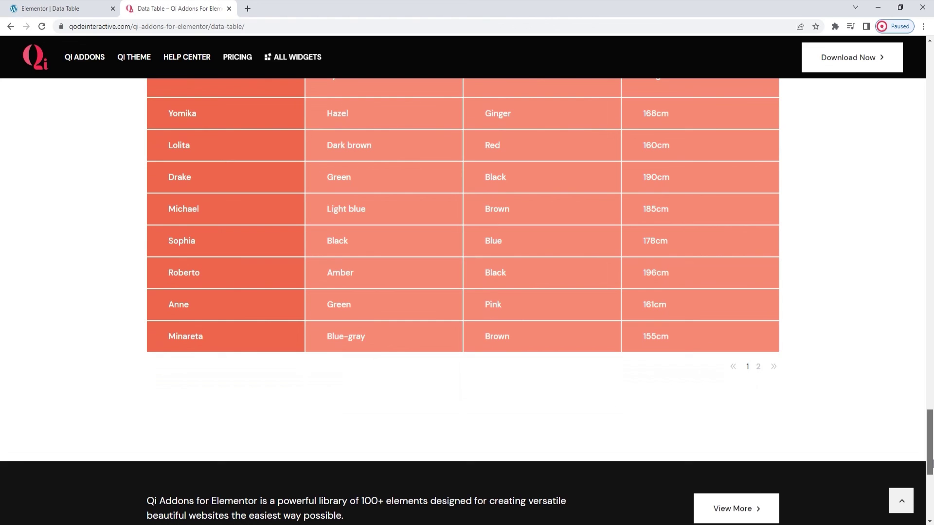